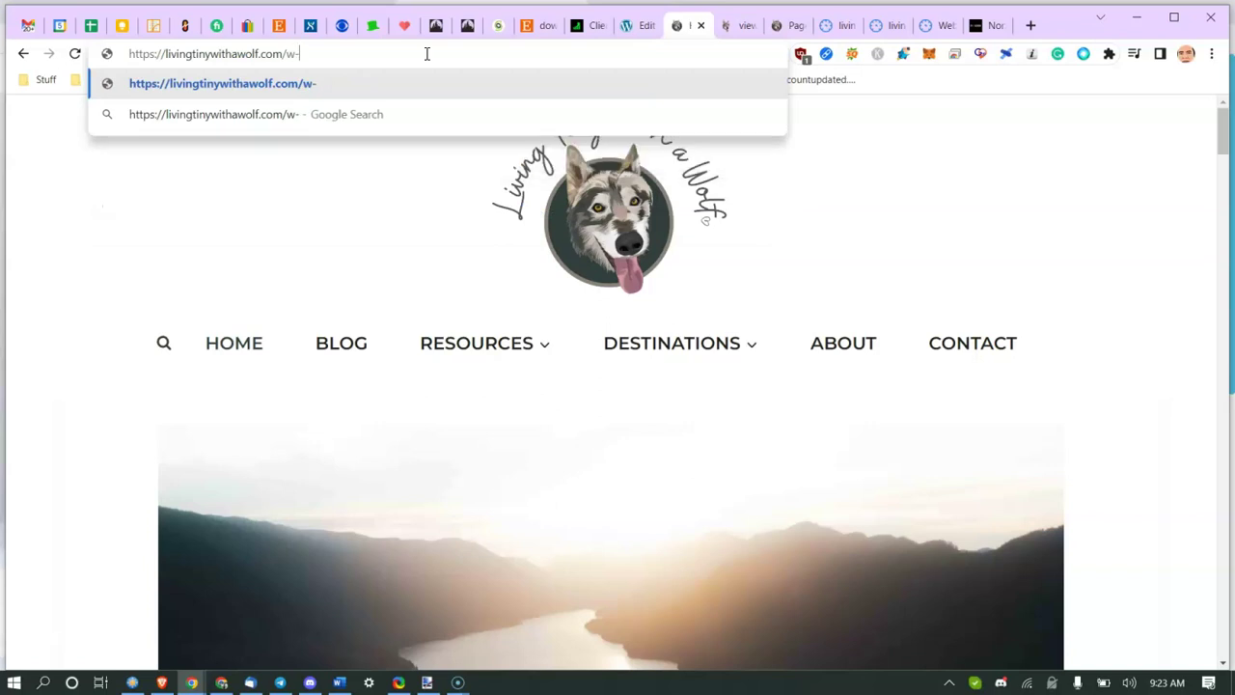
# - Load livingtinywithawolf.com/wp-admin and look over the page it leads to
pyautogui.press('BackSpace')
pyautogui.write('p')
pyautogui.write('-admon')
pyautogui.press('BackSpace')
pyautogui.write('m')
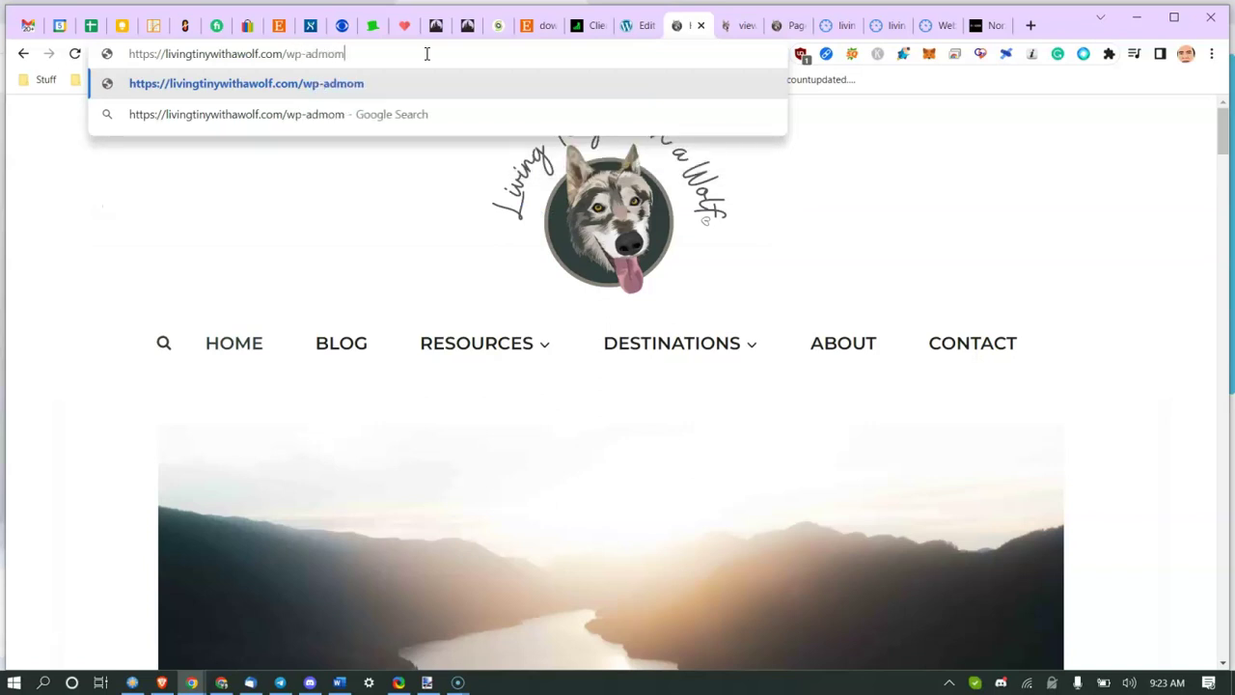
pyautogui.press('Return')
pyautogui.click(427, 54)
pyautogui.click(458, 47)
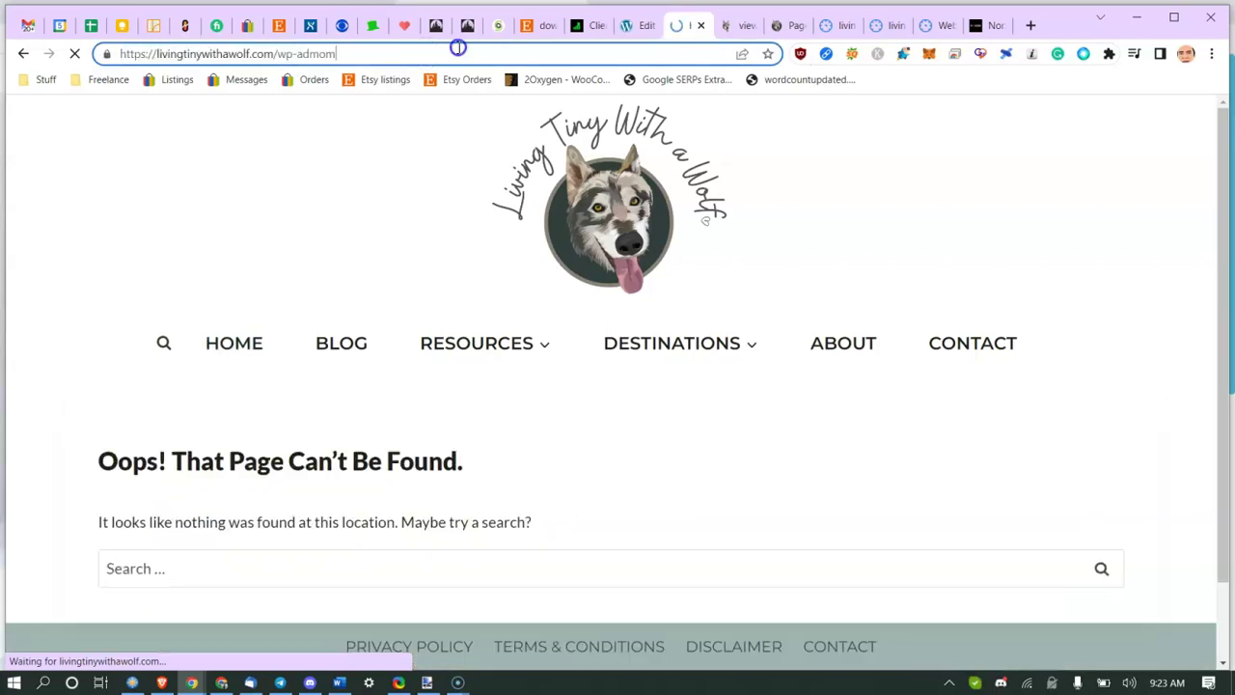
pyautogui.press('BackSpace')
pyautogui.press('BackSpace')
pyautogui.write('in')
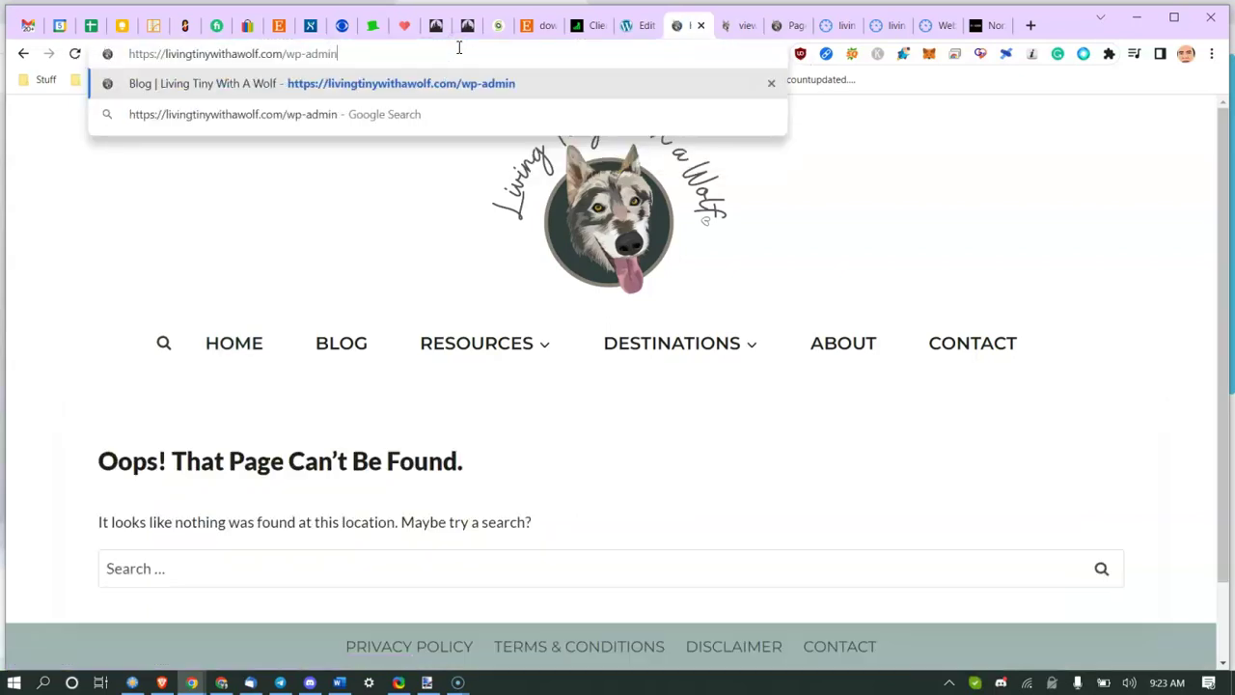
pyautogui.press('Return')
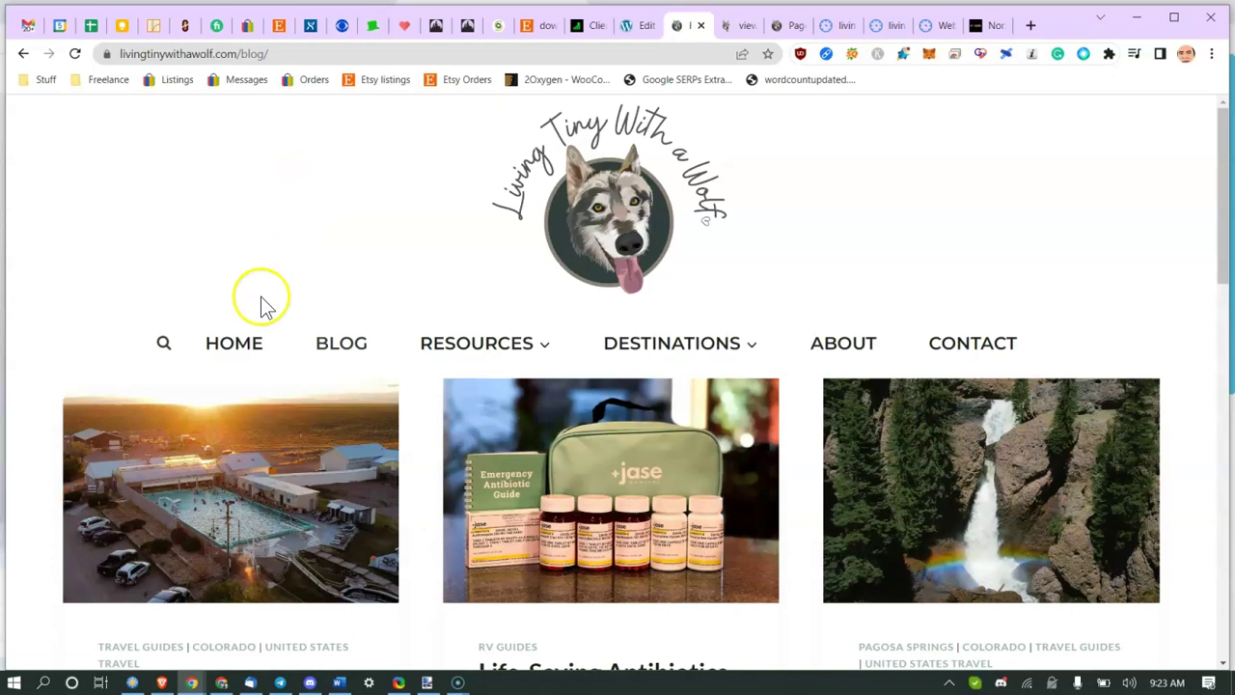
pyautogui.scroll(-3, 289, 304)
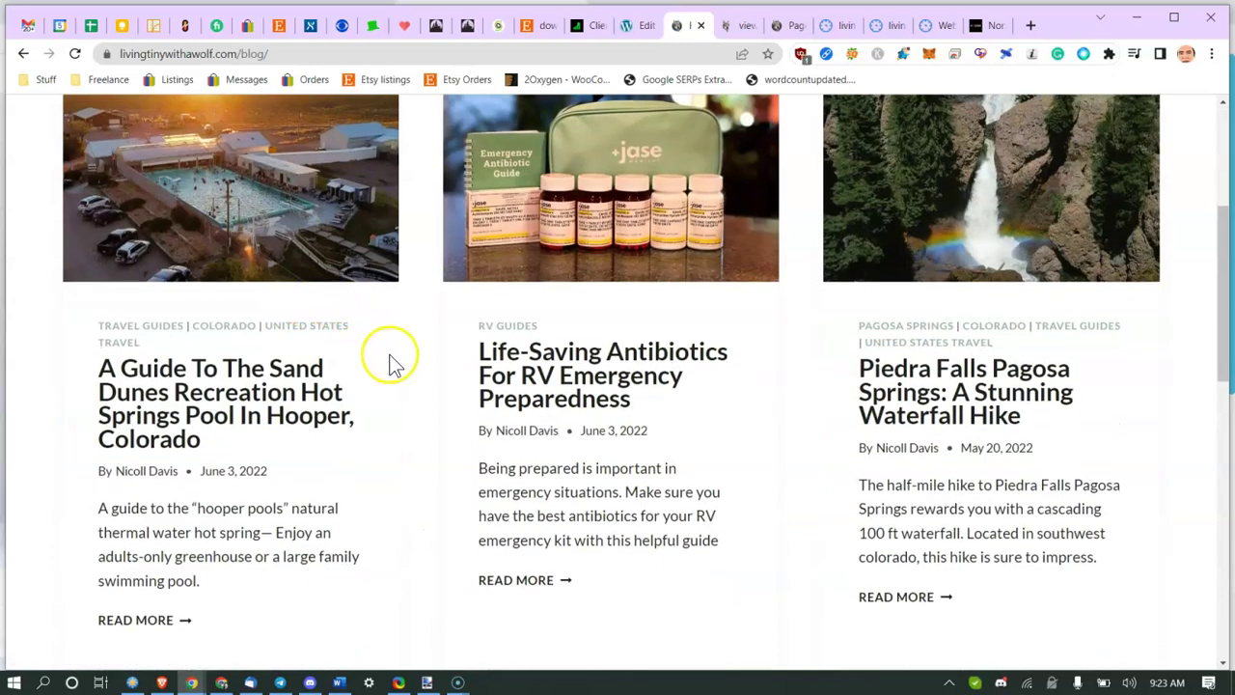
# - Examine the source code of the livingtinywithawolf.com home page from its end up to its beginning, and close the source view
pyautogui.click(832, 30)
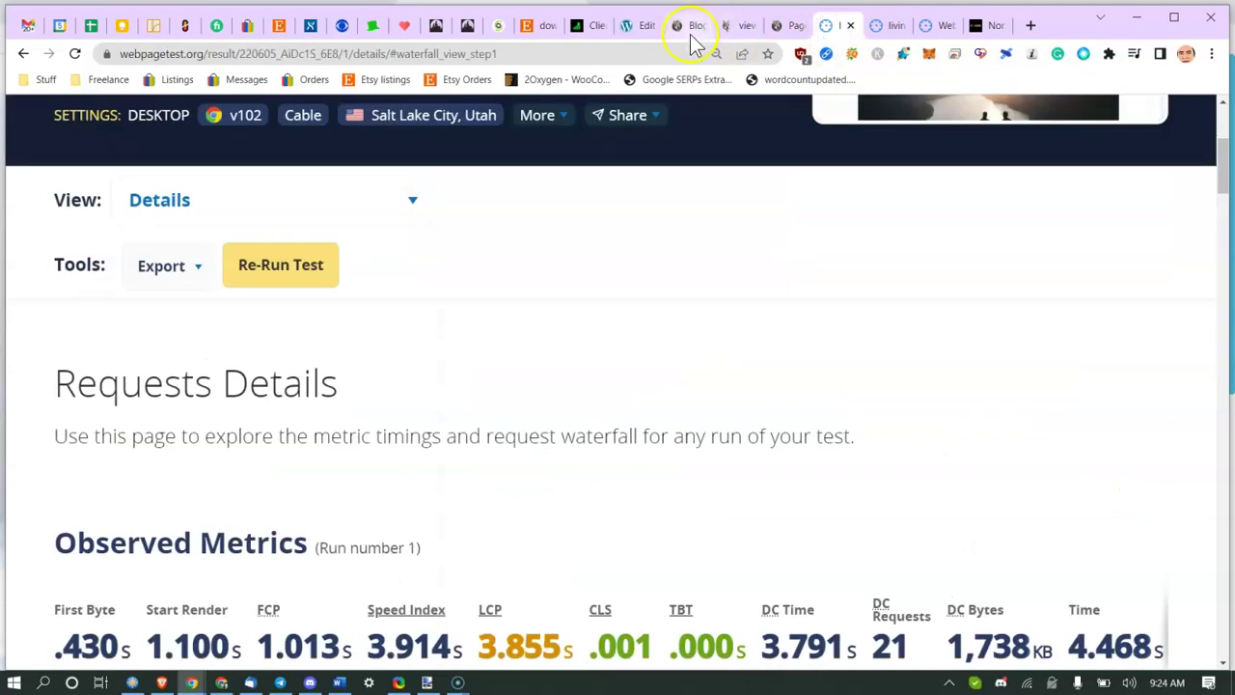
pyautogui.click(691, 29)
pyautogui.click(725, 26)
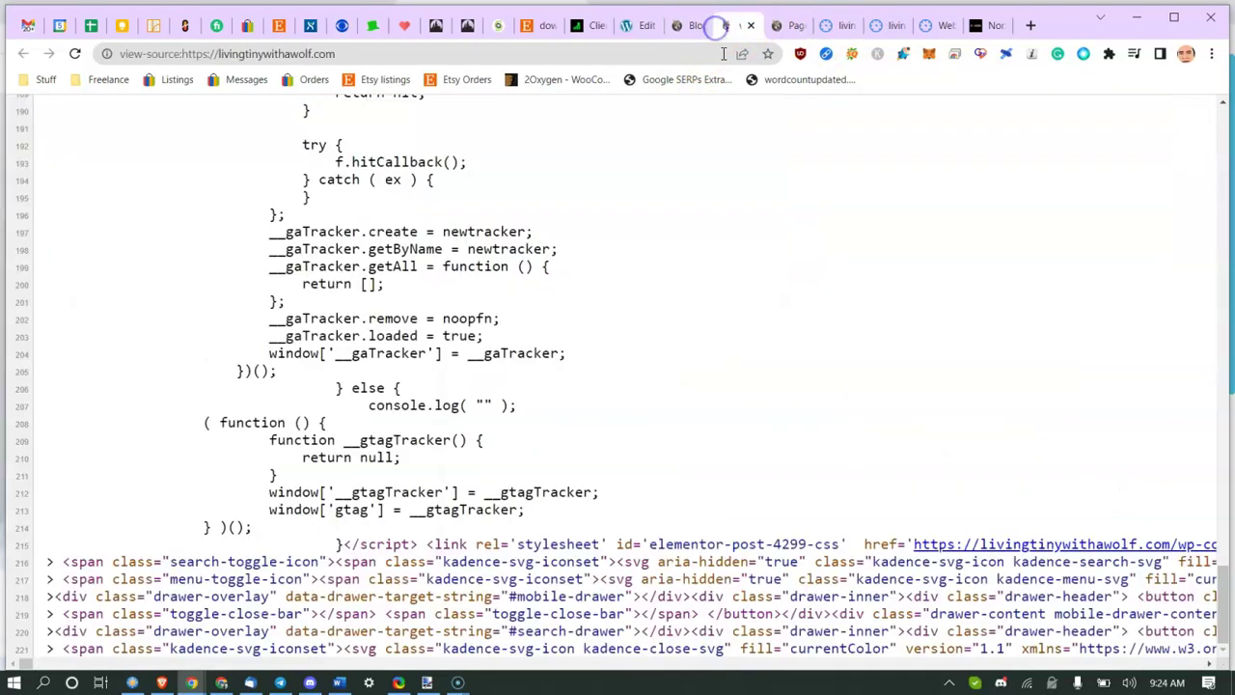
pyautogui.scroll(2, 592, 312)
pyautogui.scroll(-2, 592, 311)
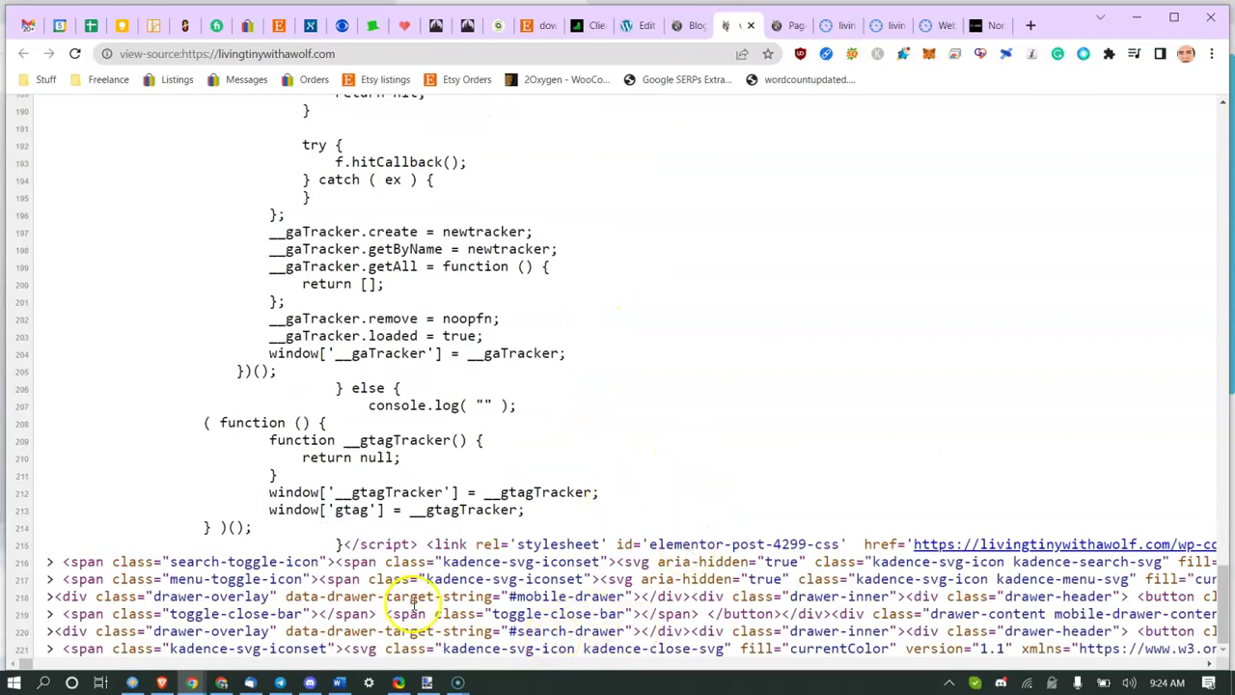
pyautogui.scroll(15, 434, 608)
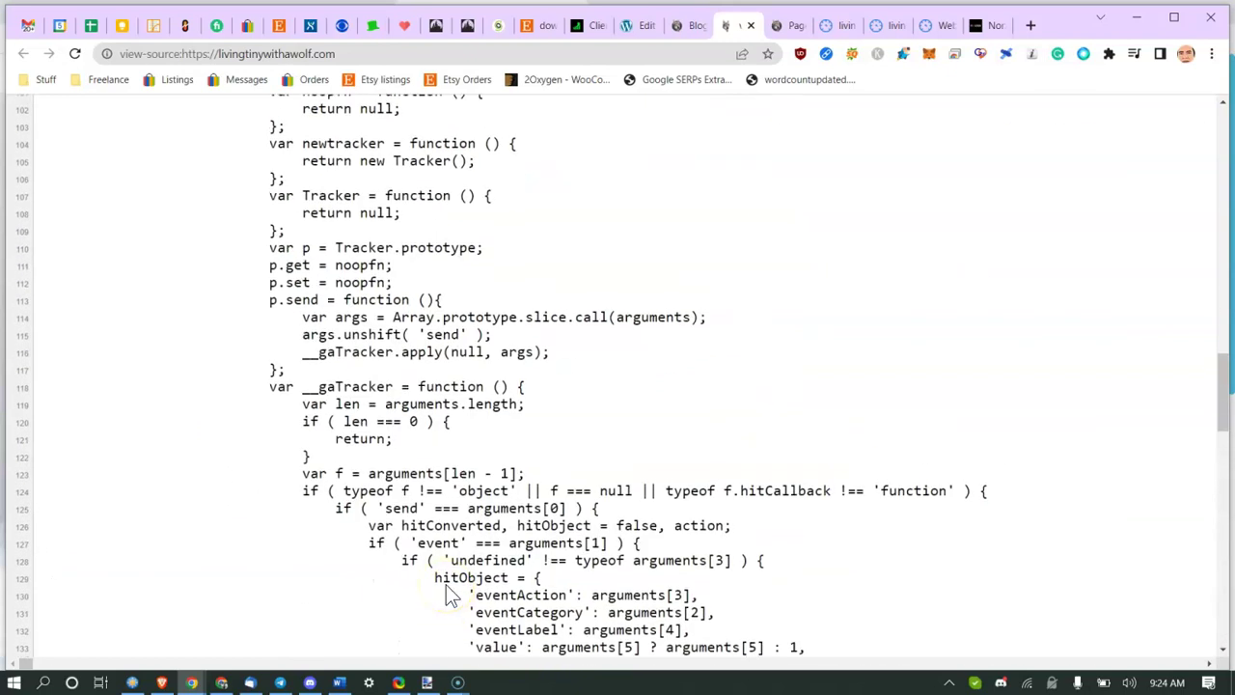
pyautogui.scroll(20, 709, 321)
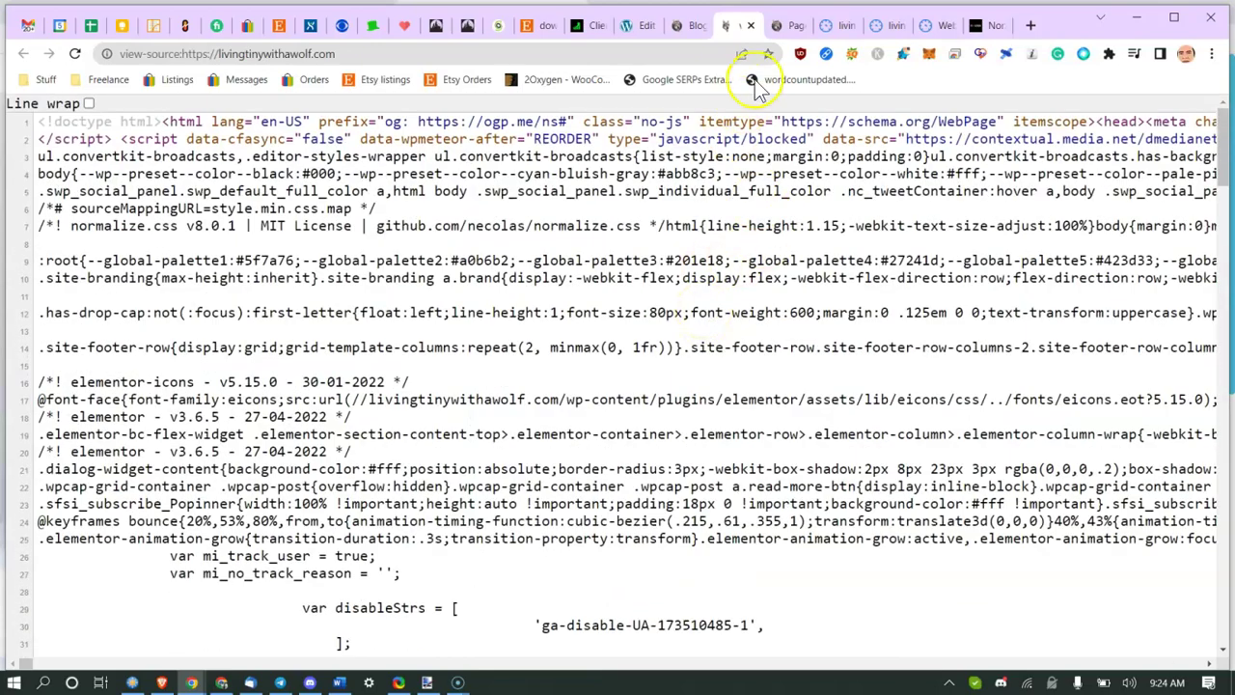
pyautogui.click(755, 26)
# - Go to the WebPageTest result and review its Observed Metrics down to the waterfall view
pyautogui.click(782, 26)
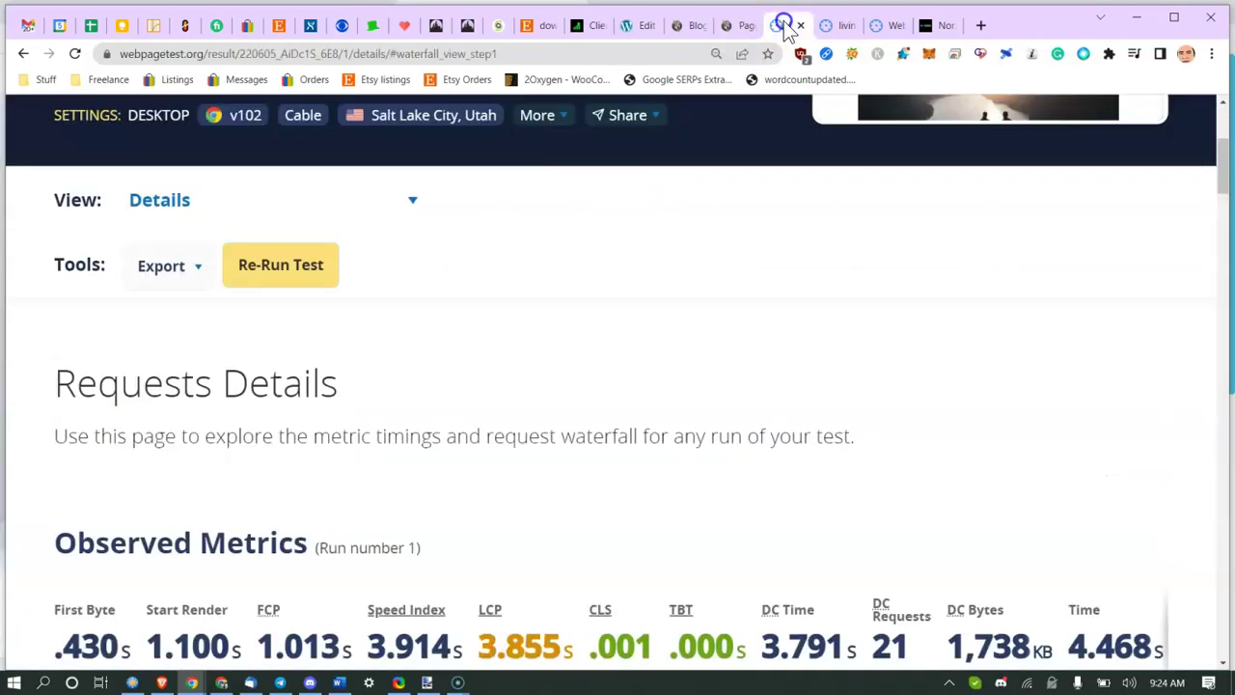
pyautogui.scroll(-5, 652, 342)
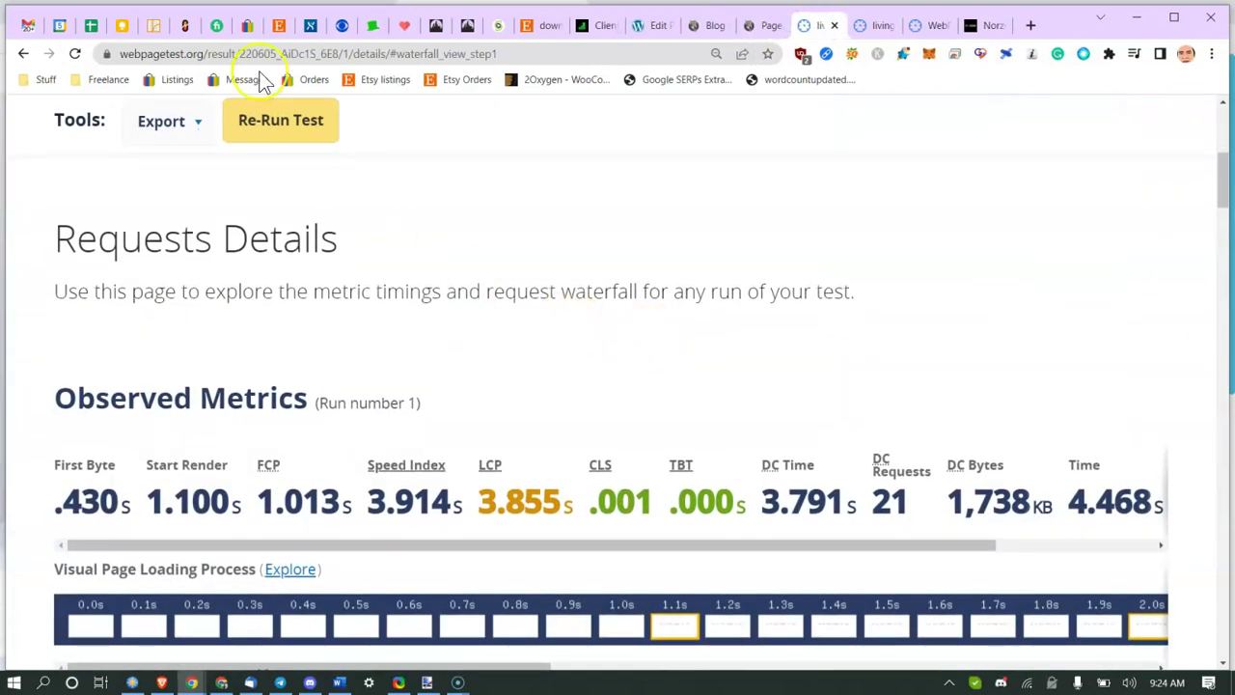
pyautogui.scroll(-3, 425, 323)
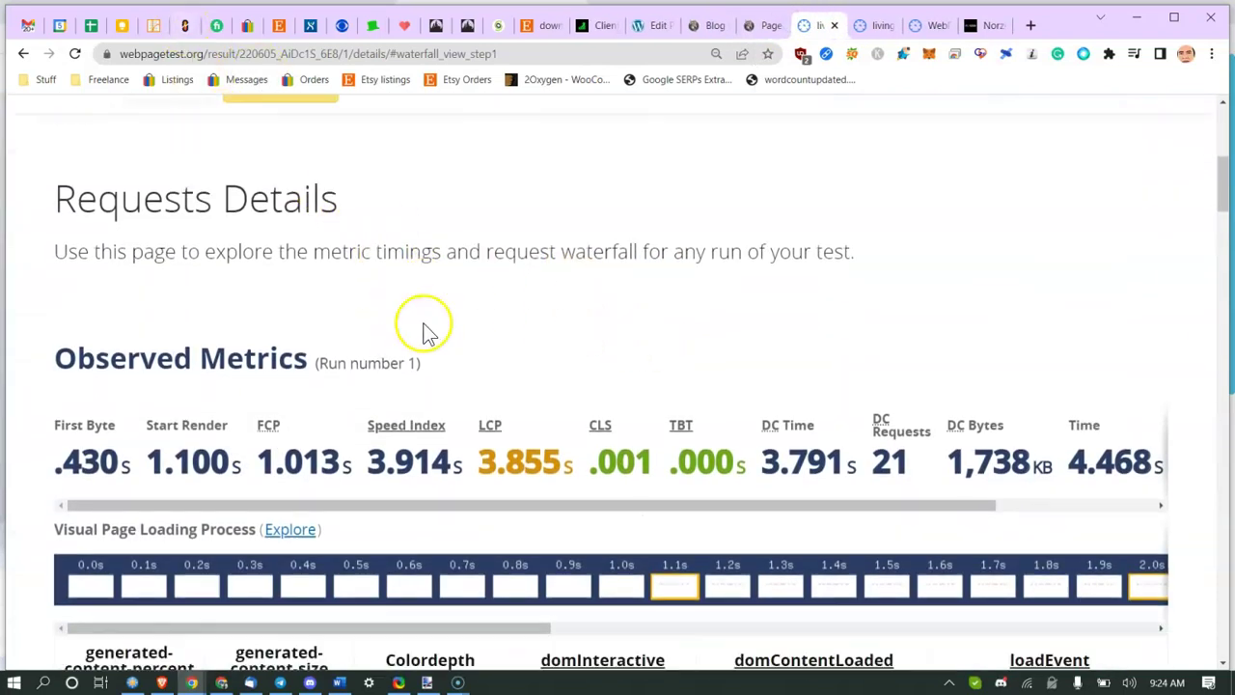
pyautogui.scroll(3, 434, 328)
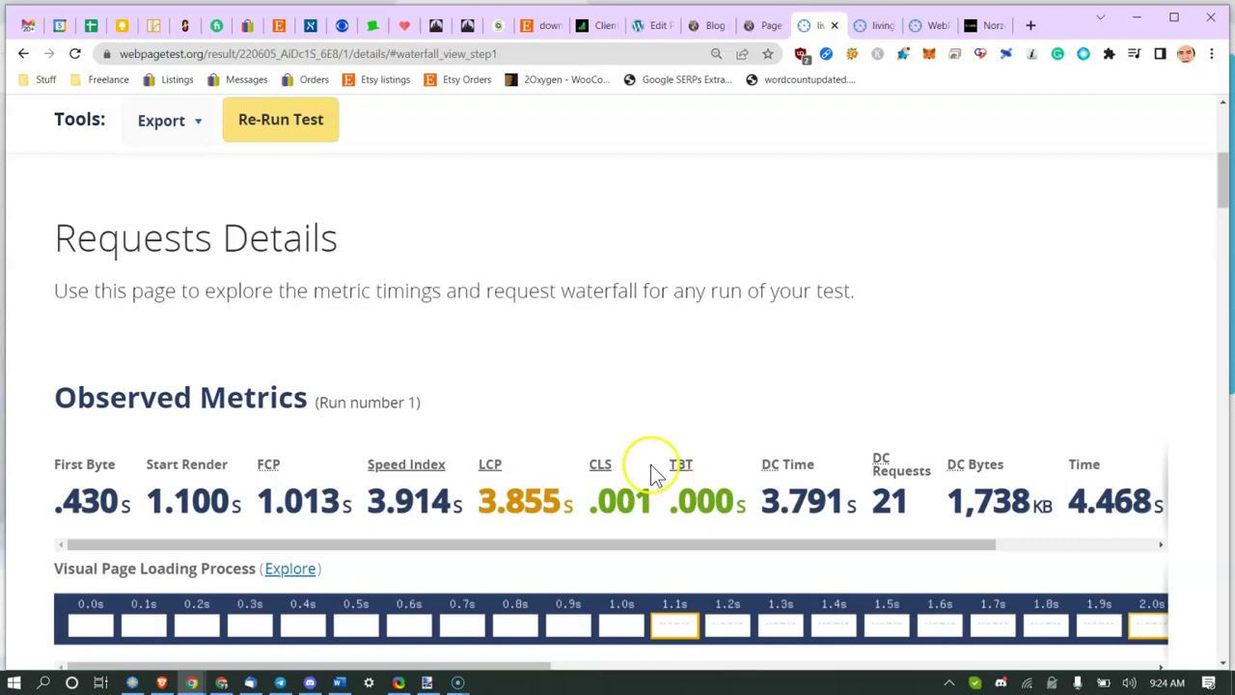
pyautogui.scroll(-2, 683, 477)
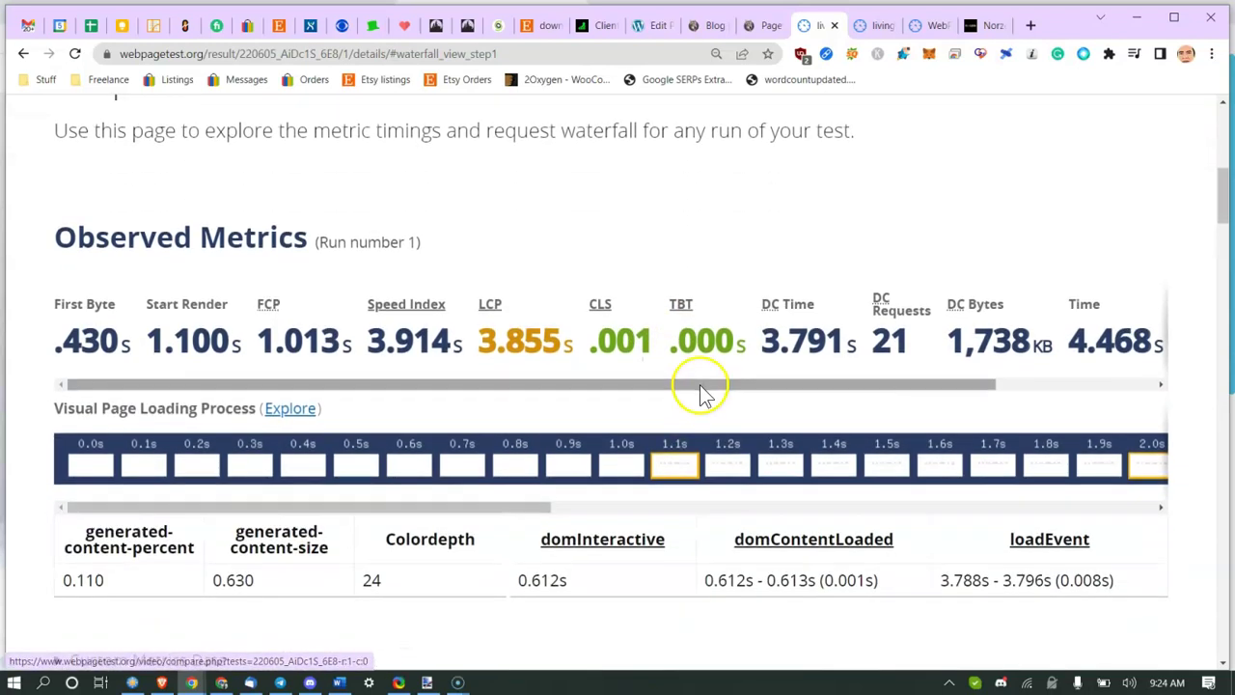
pyautogui.scroll(-7, 676, 395)
# - View the details of request 7, the site logo image, and return to the LCP value in the observed metrics
pyautogui.click(270, 371)
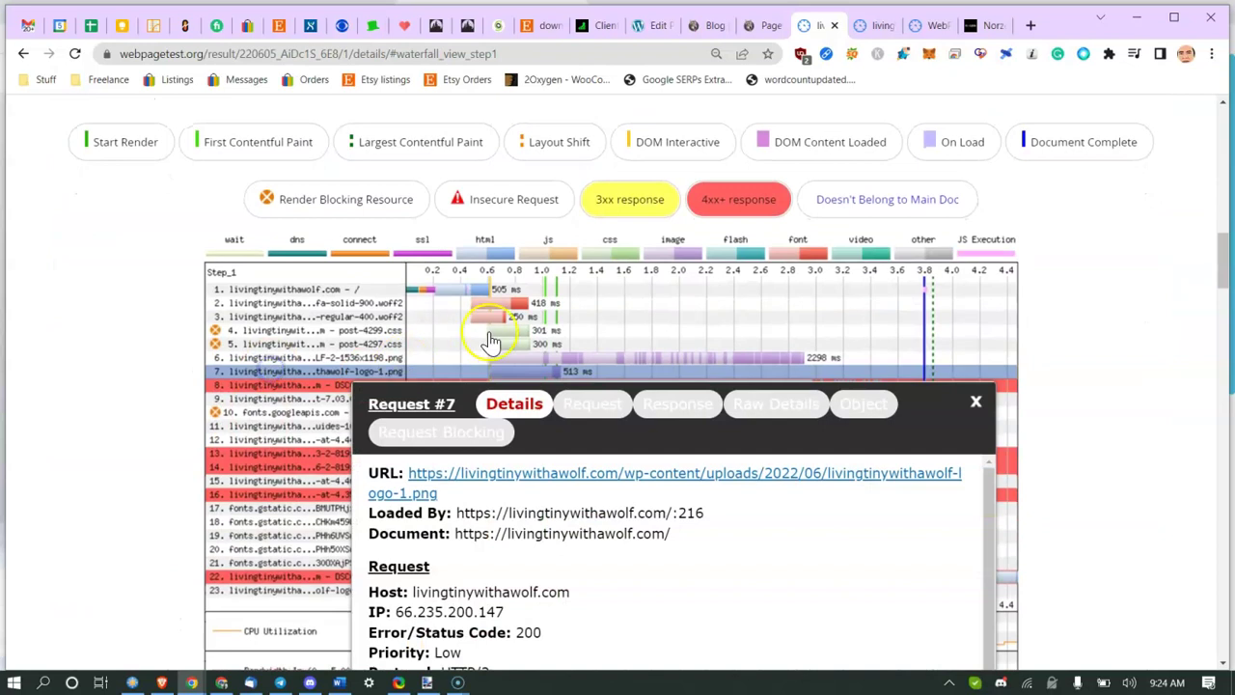
pyautogui.click(975, 400)
pyautogui.scroll(5, 769, 309)
pyautogui.moveTo(702, 143); pyautogui.dragTo(709, 142)
pyautogui.click(492, 157)
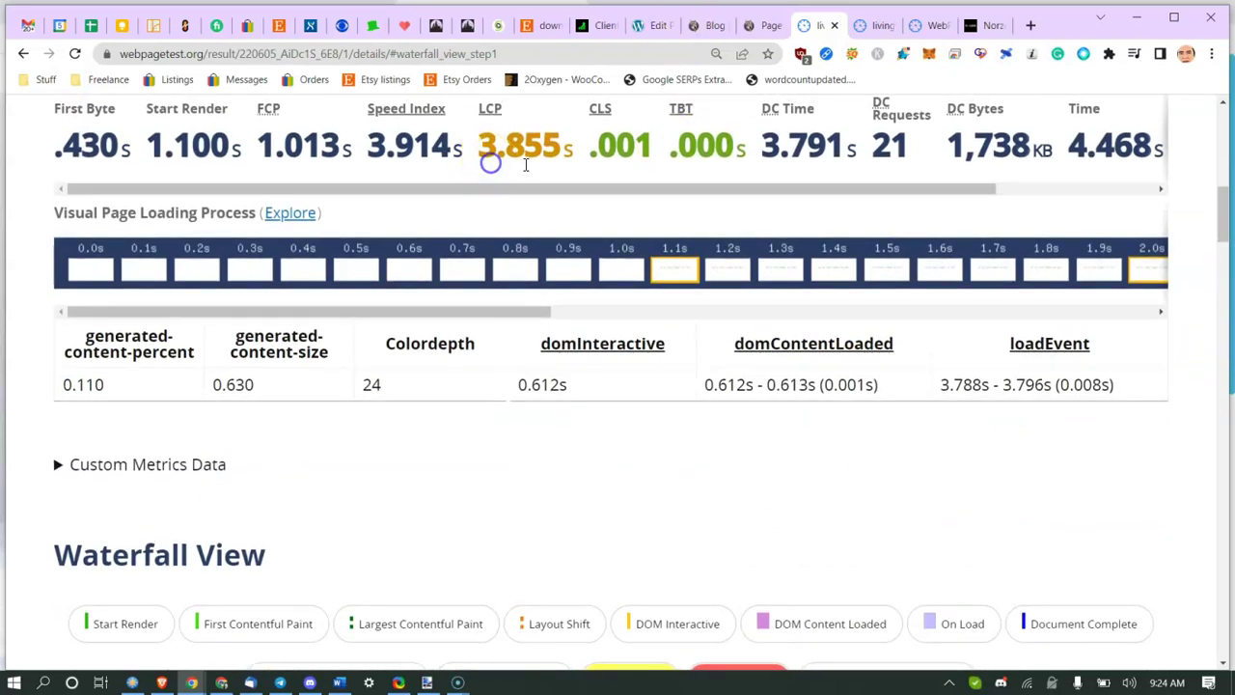
pyautogui.click(1218, 54)
pyautogui.click(1136, 117)
pyautogui.write('https://livingtinywithawolf.com/')
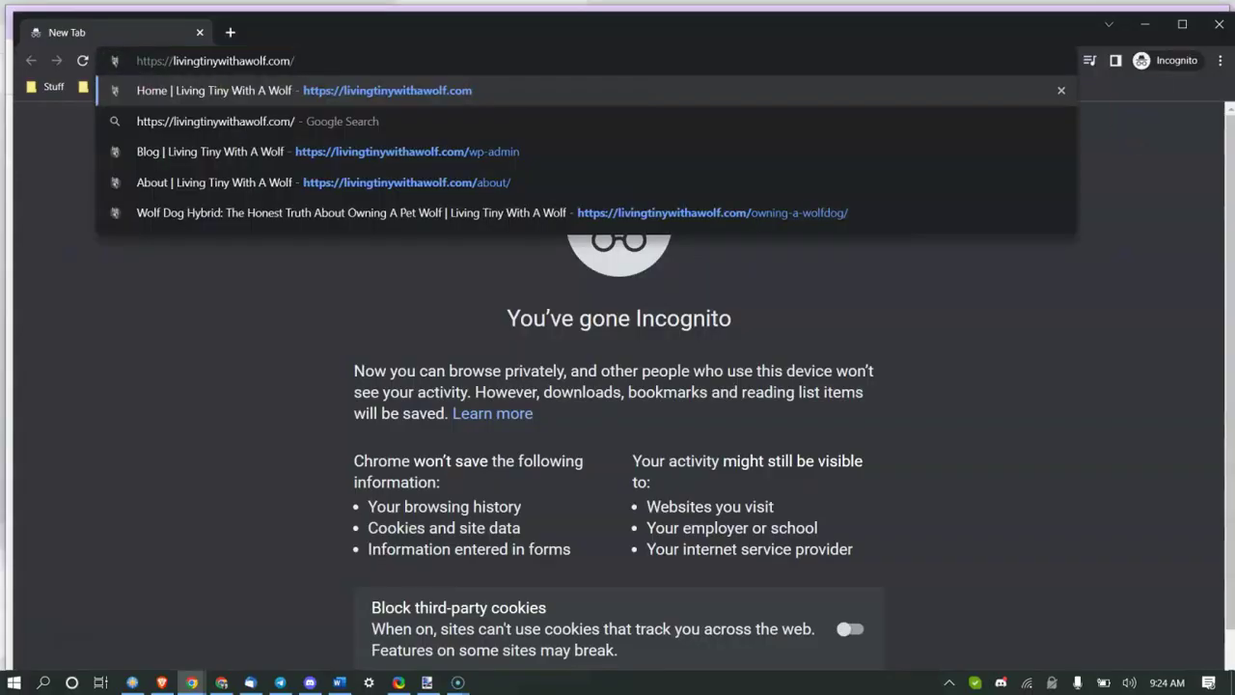
pyautogui.press('Return')
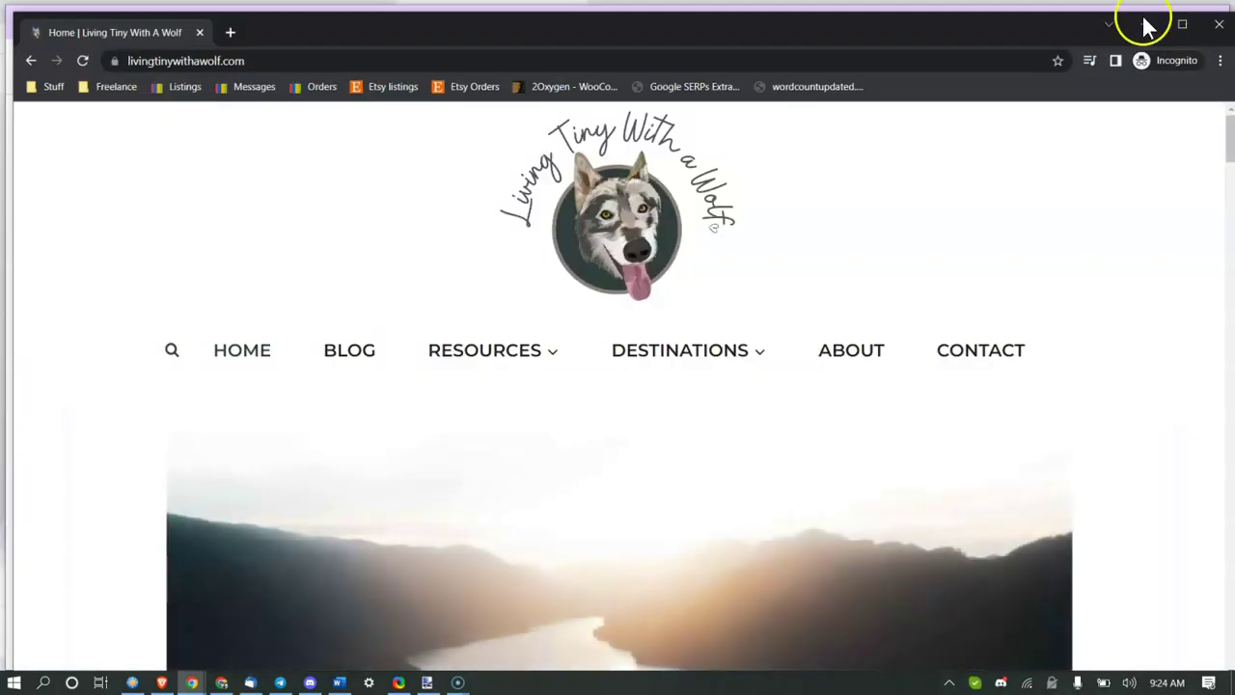
pyautogui.click(1218, 24)
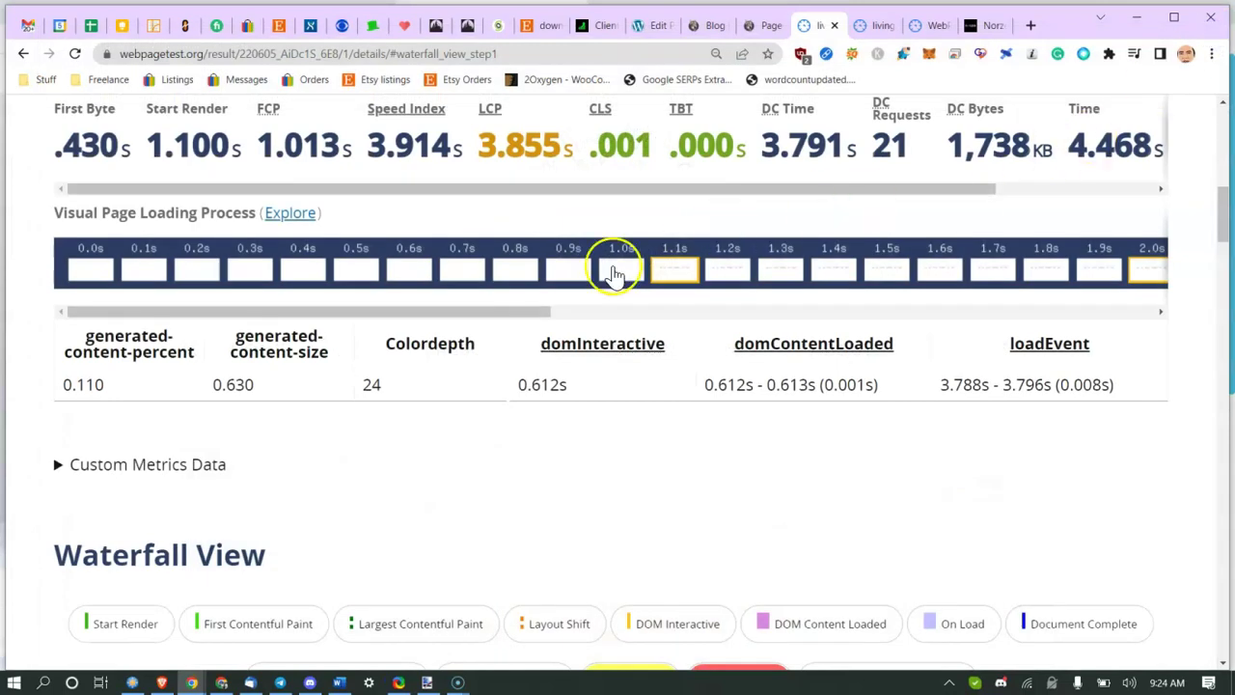
# - Return to the waterfall view and close the details of request 7 so the whole request list can be read
pyautogui.scroll(-5, 524, 312)
pyautogui.click(524, 312)
pyautogui.scroll(-4, 904, 277)
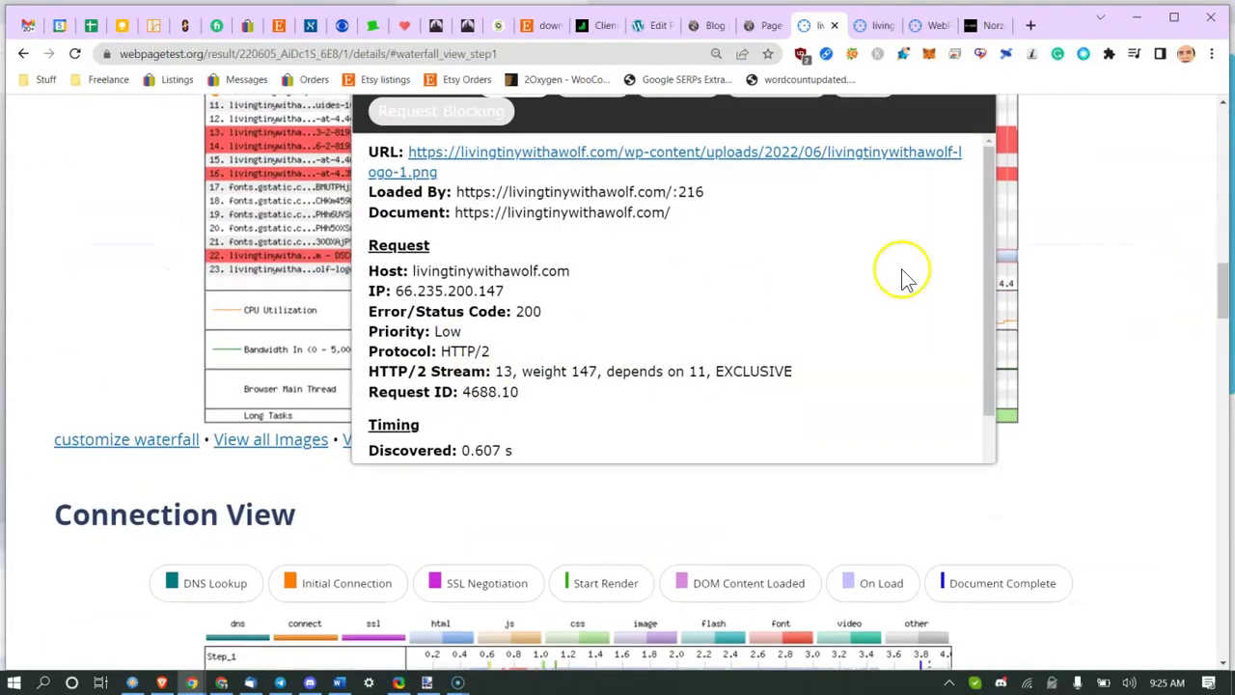
pyautogui.scroll(3, 998, 267)
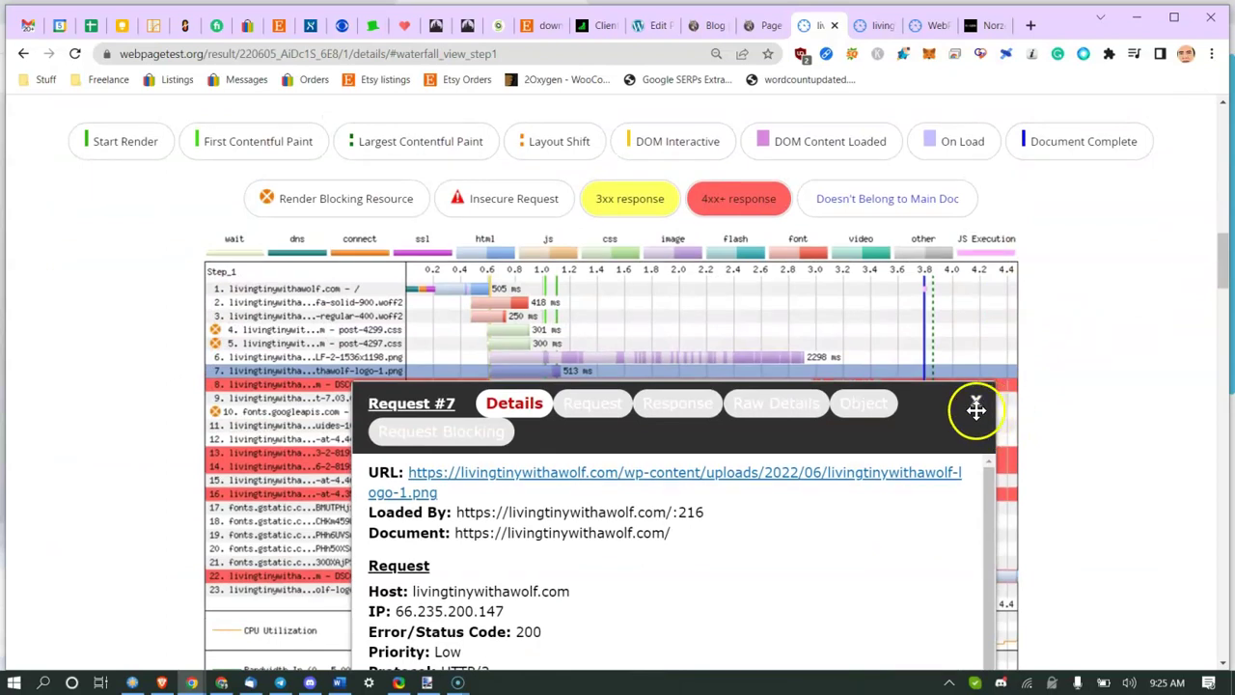
pyautogui.click(975, 403)
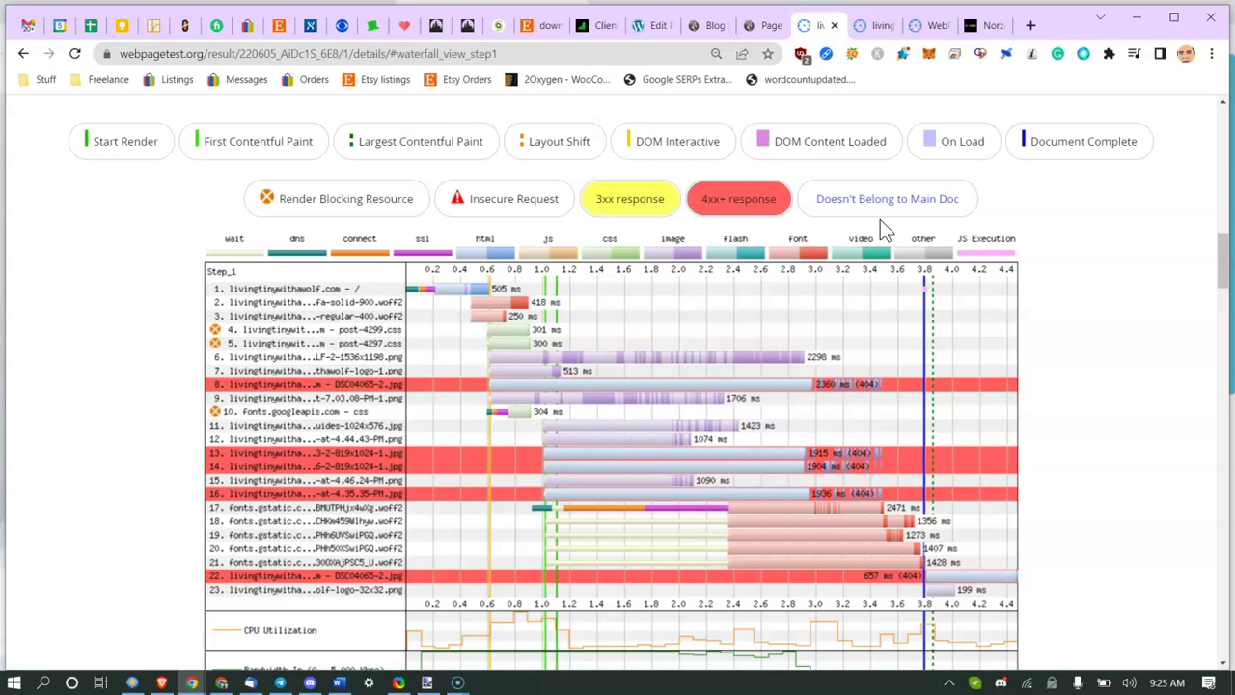
# - Review the remaining observed metrics, highlighting the Total Bytes and DC Requests values
pyautogui.click(1211, 53)
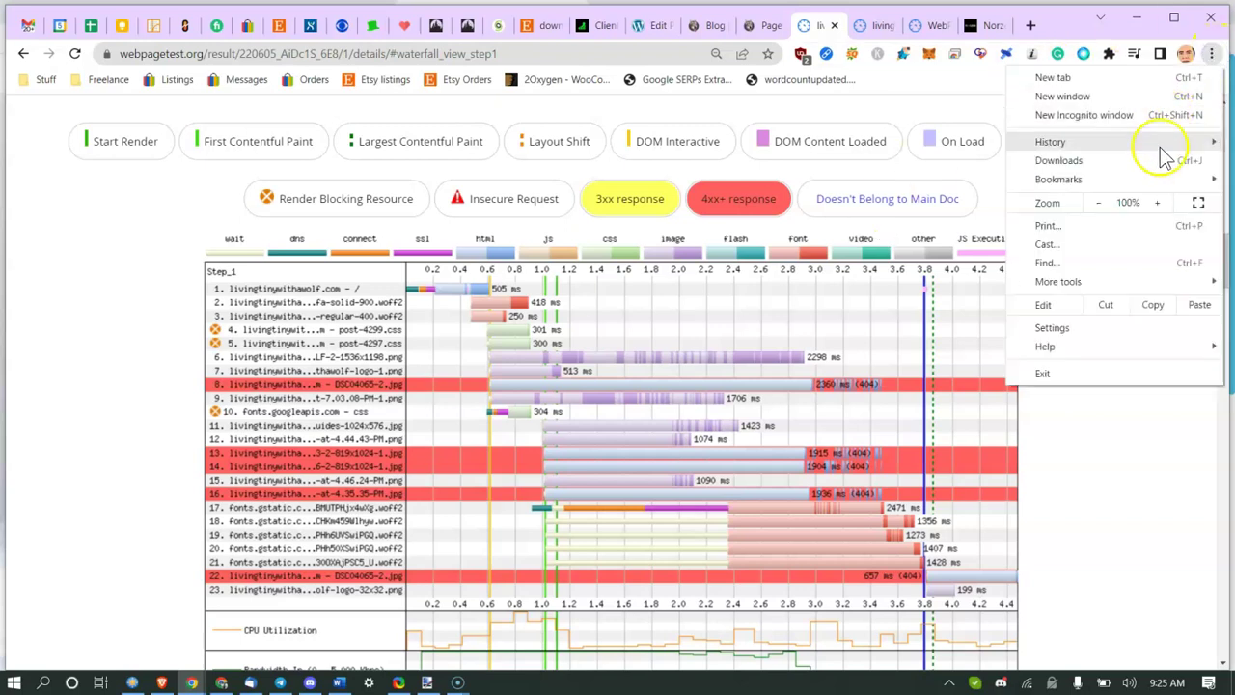
pyautogui.click(1164, 464)
pyautogui.scroll(5, 747, 353)
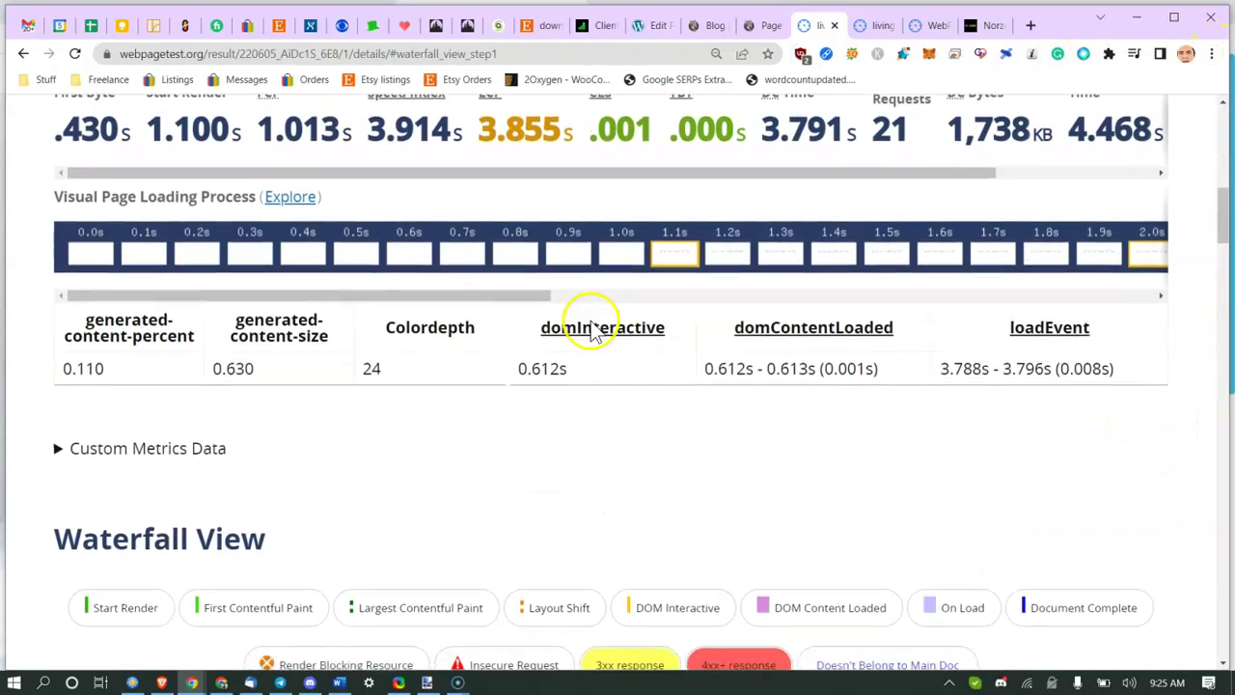
pyautogui.scroll(-1, 946, 261)
pyautogui.scroll(2, 927, 290)
pyautogui.moveTo(927, 355); pyautogui.dragTo(1228, 371)
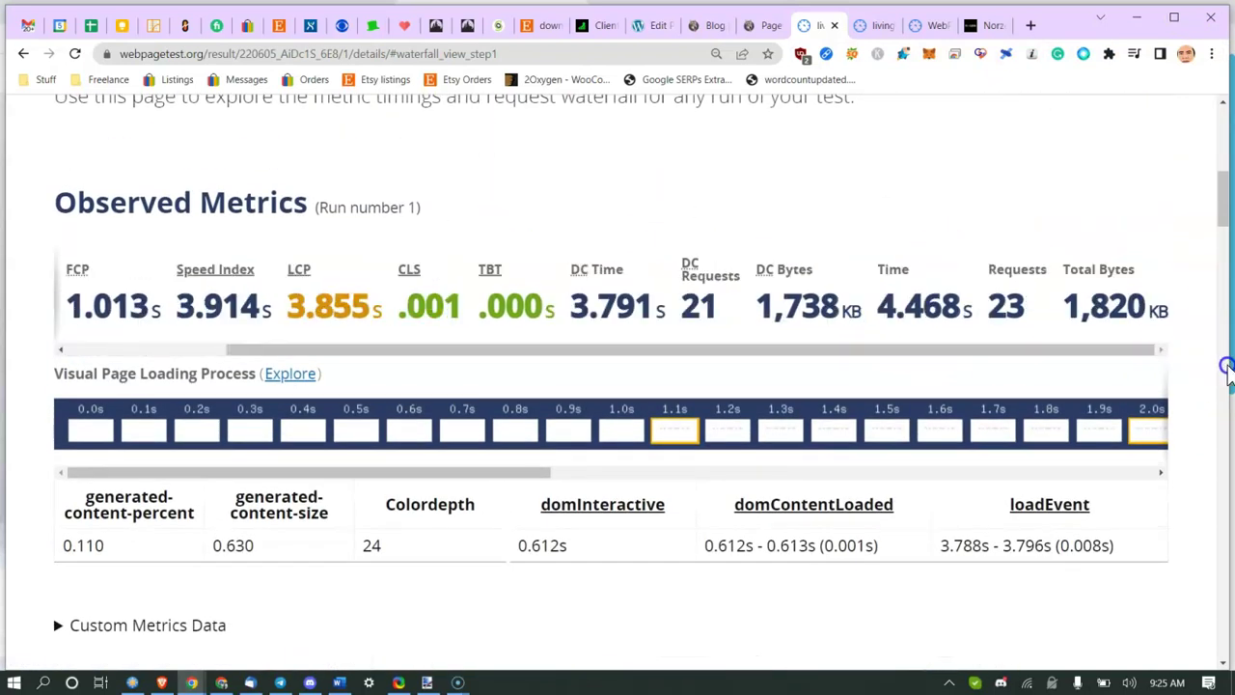
pyautogui.moveTo(1110, 307); pyautogui.dragTo(1202, 310)
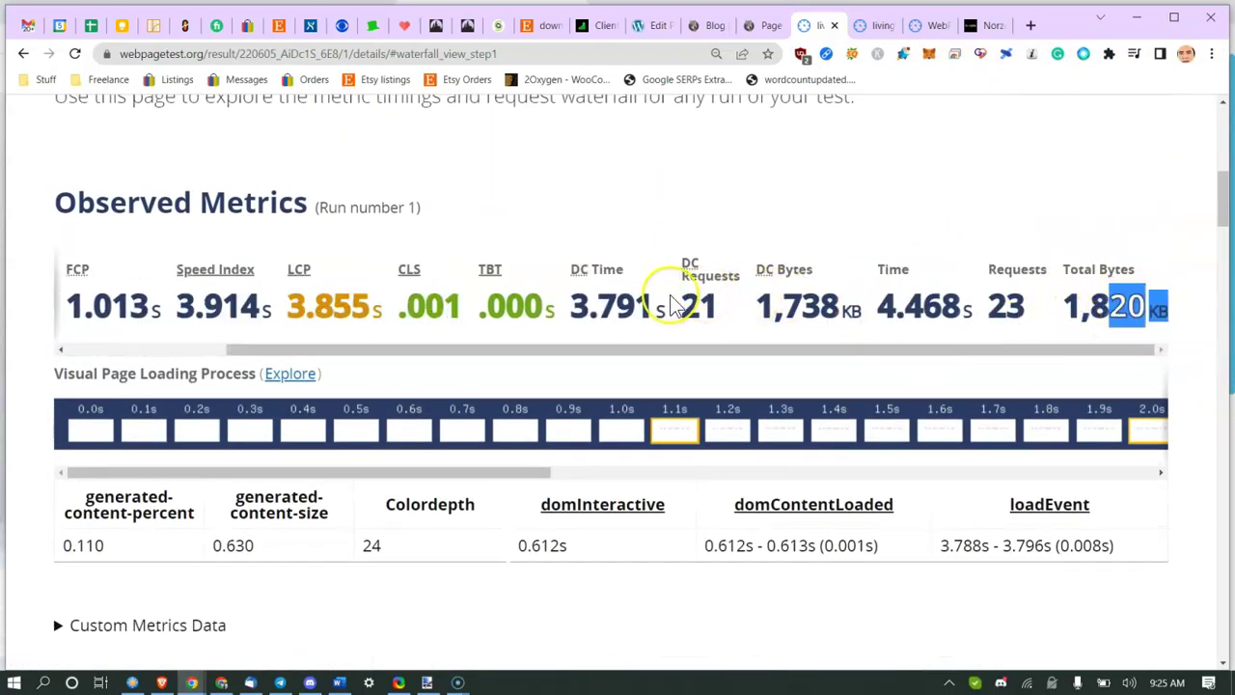
pyautogui.moveTo(672, 308); pyautogui.dragTo(722, 318)
# - Examine the waterfall view's request list at a larger zoom, including the font, image and failed requests, and reduce the zoom again
pyautogui.scroll(-2, 554, 311)
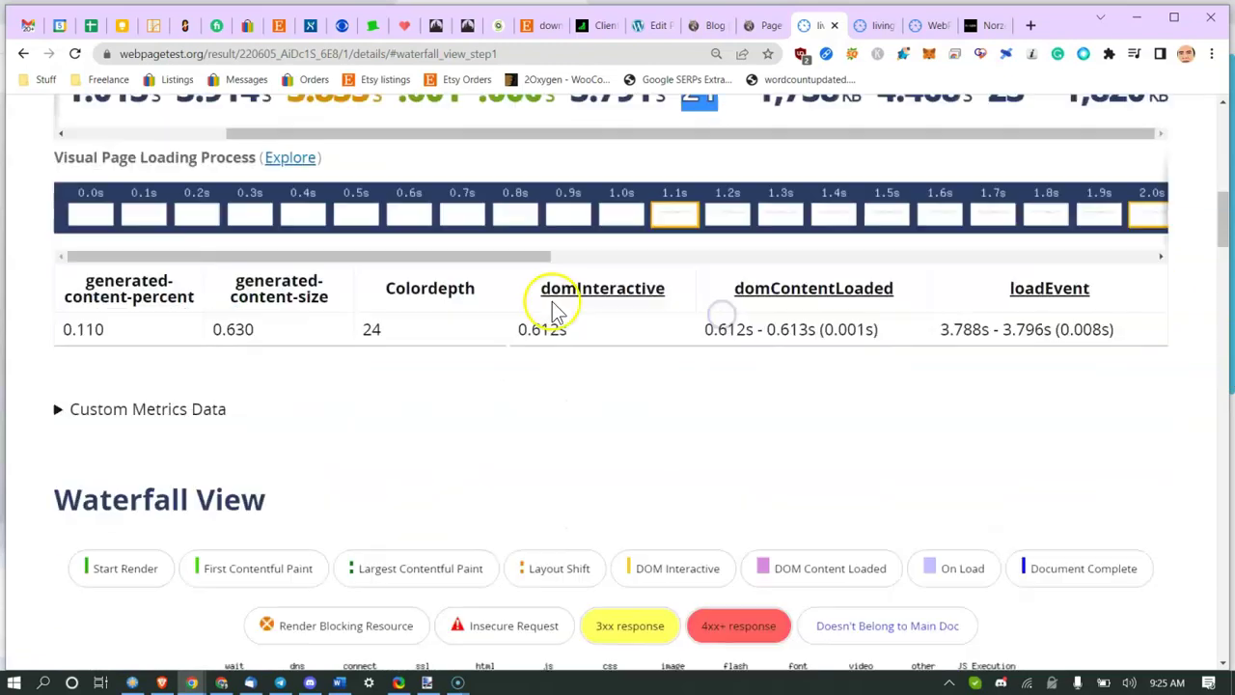
pyautogui.scroll(-7, 324, 246)
pyautogui.scroll(3, 324, 246)
pyautogui.scroll(-1, 318, 241)
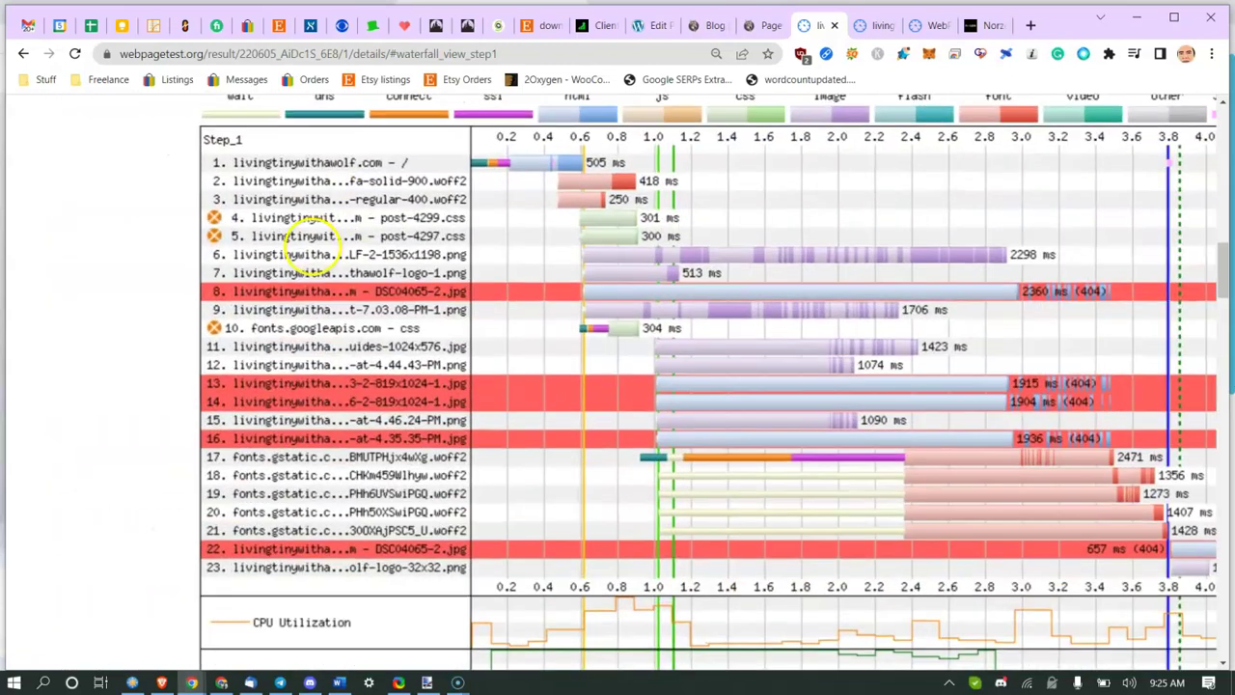
pyautogui.keyDown('ctrl'); pyautogui.scroll(1, 338, 246); pyautogui.keyUp('ctrl')
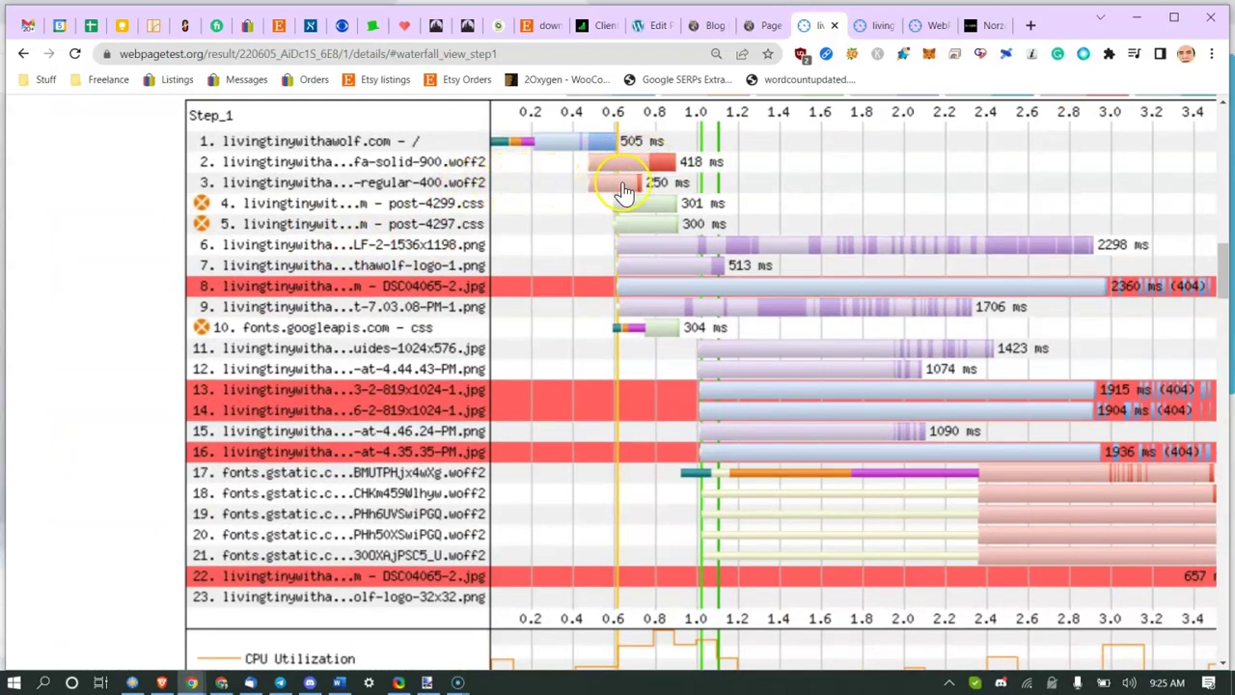
pyautogui.scroll(-2, 519, 254)
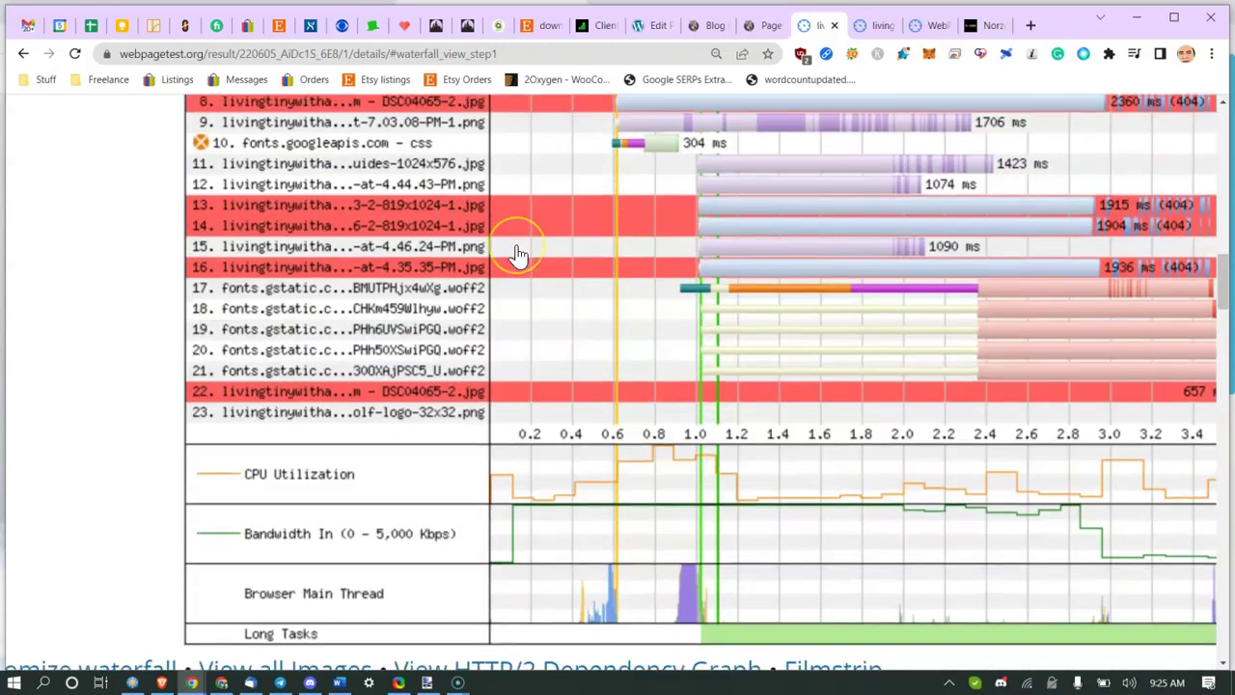
pyautogui.scroll(4, 518, 253)
pyautogui.scroll(-5, 518, 254)
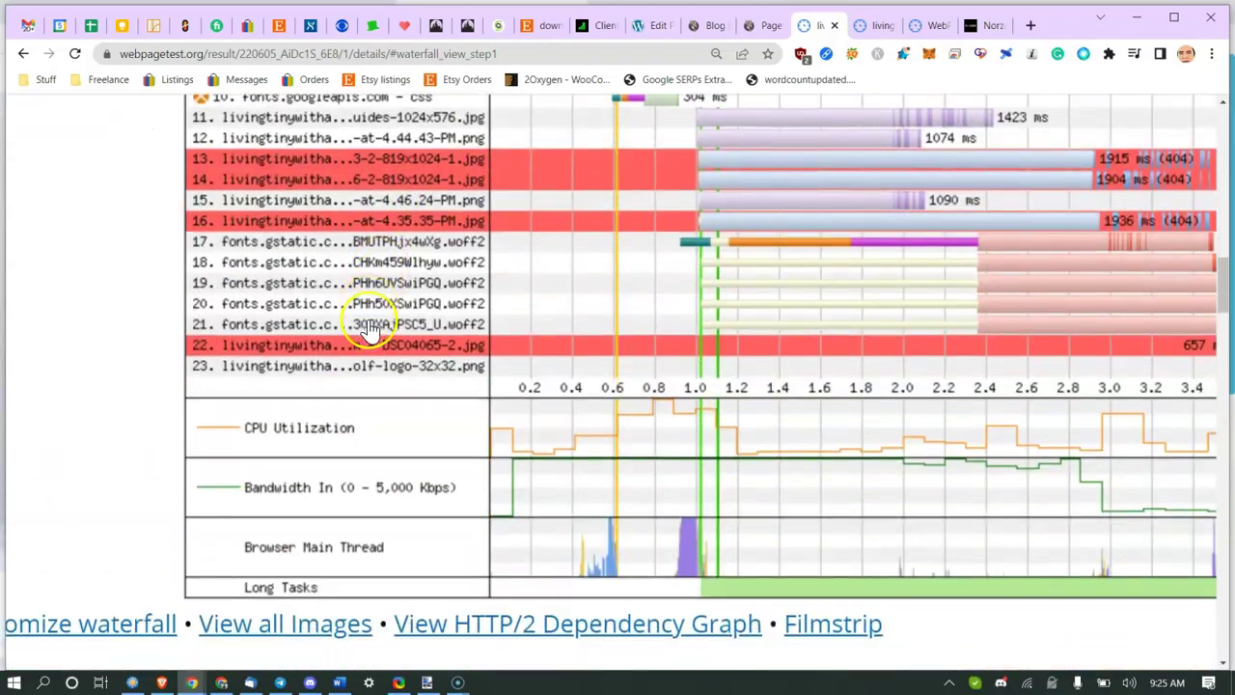
pyautogui.scroll(2, 335, 327)
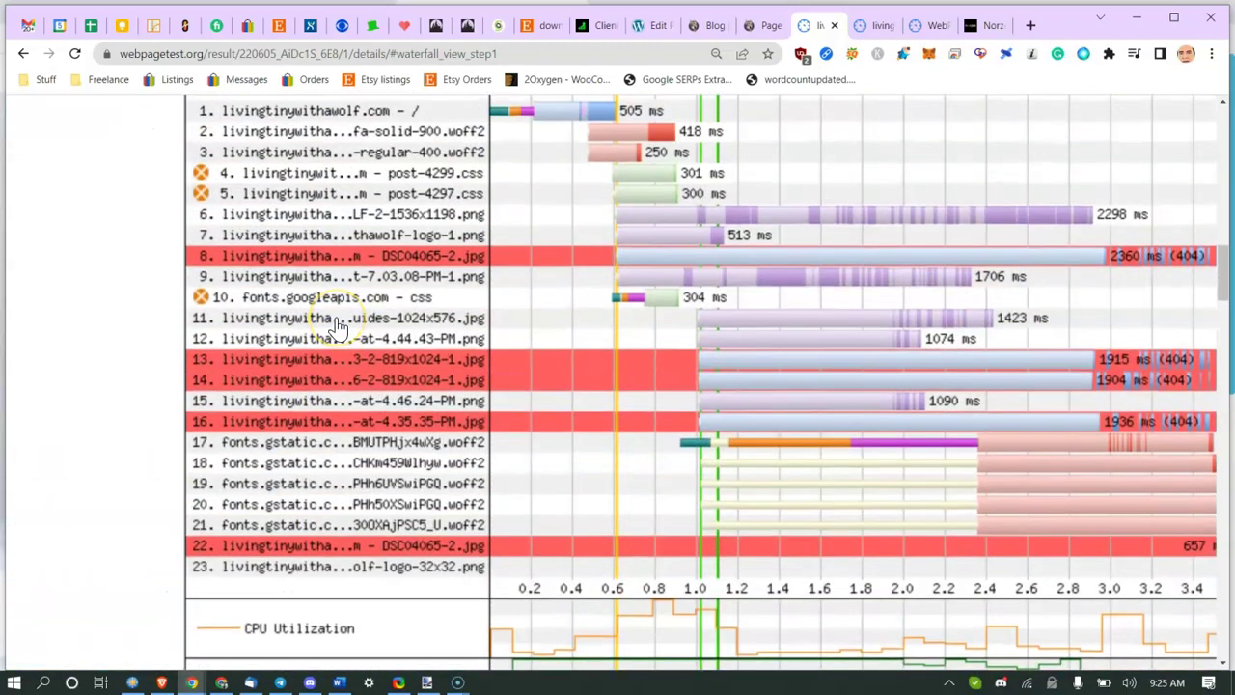
pyautogui.hotkey('ctrl', '-')
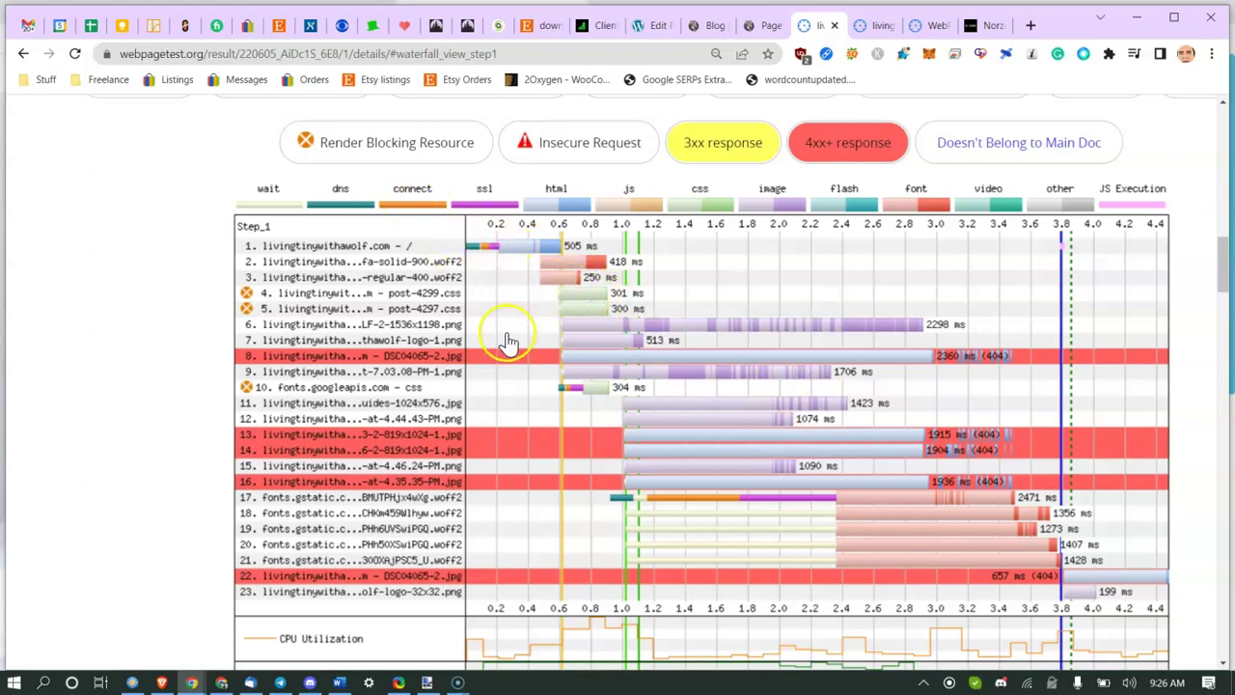
pyautogui.scroll(-1, 276, 276)
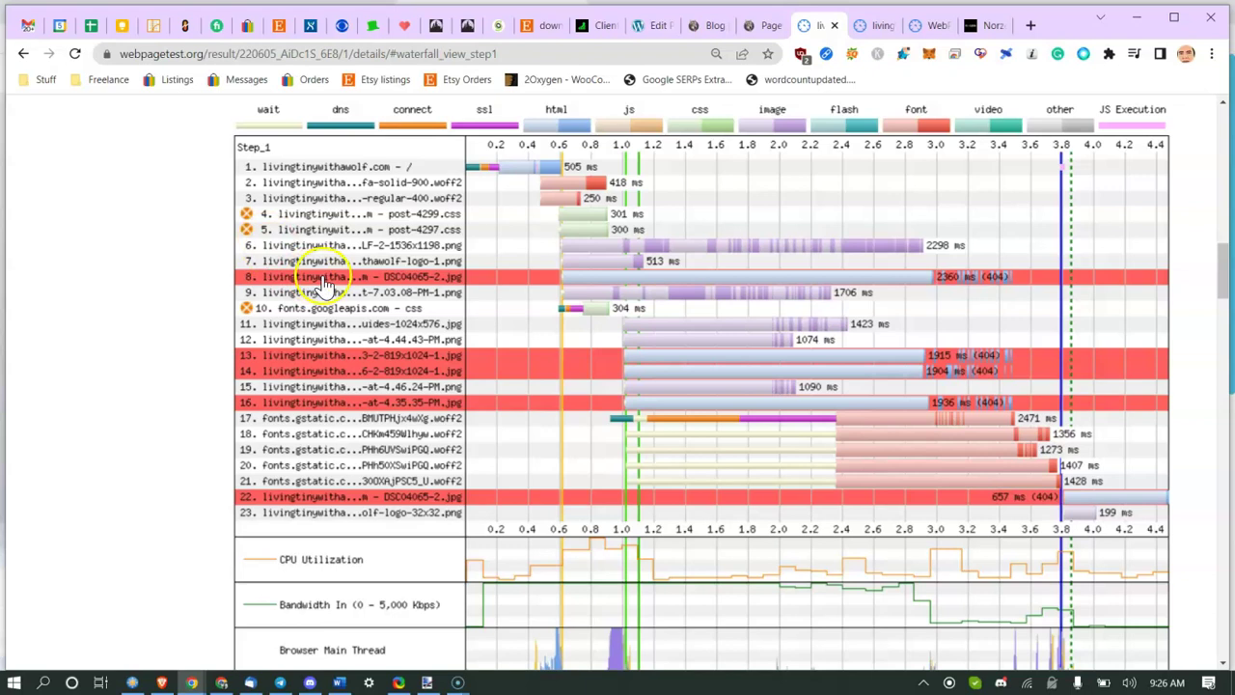
# - Open the details of failed request 8, DSC04065-2.jpg, copy the test result page's address, and close the details
pyautogui.click(319, 277)
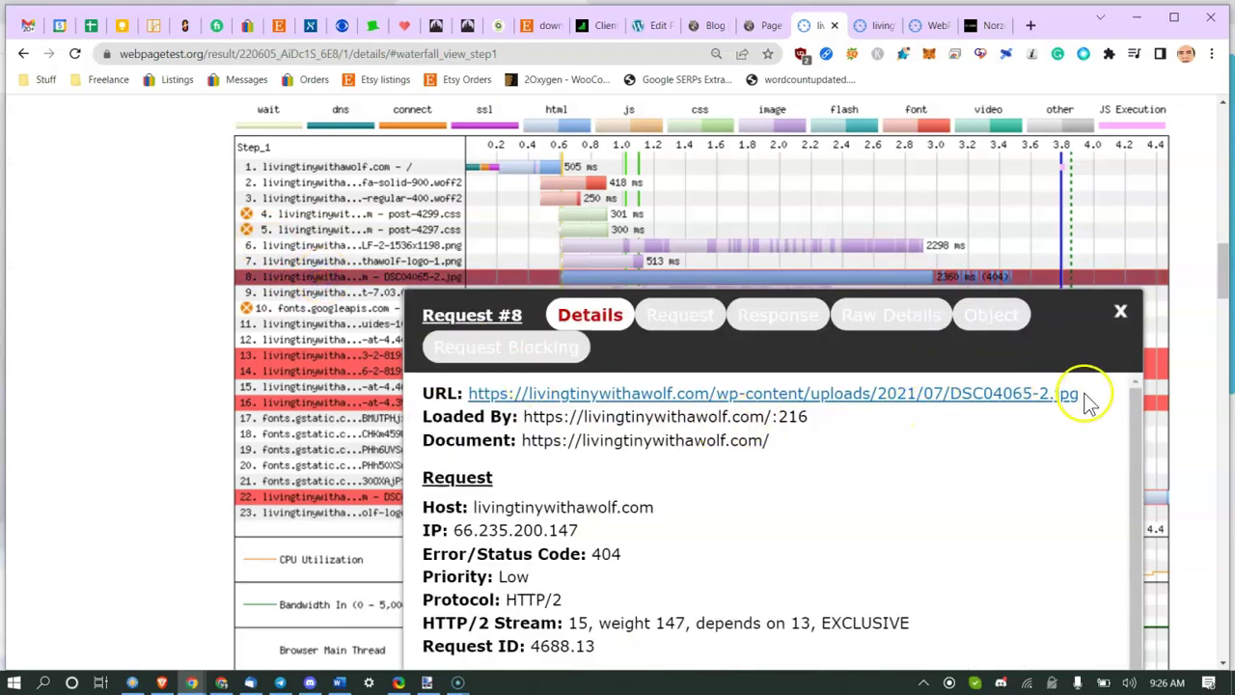
pyautogui.rightClick(439, 57)
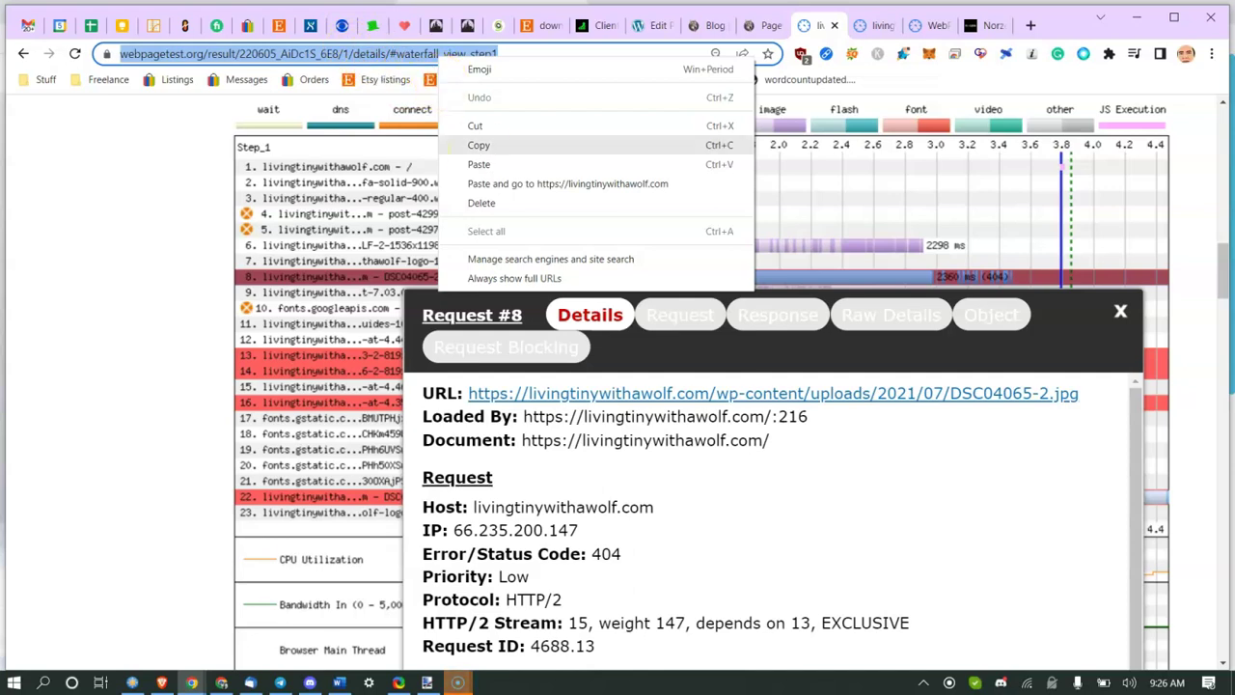
pyautogui.click(497, 146)
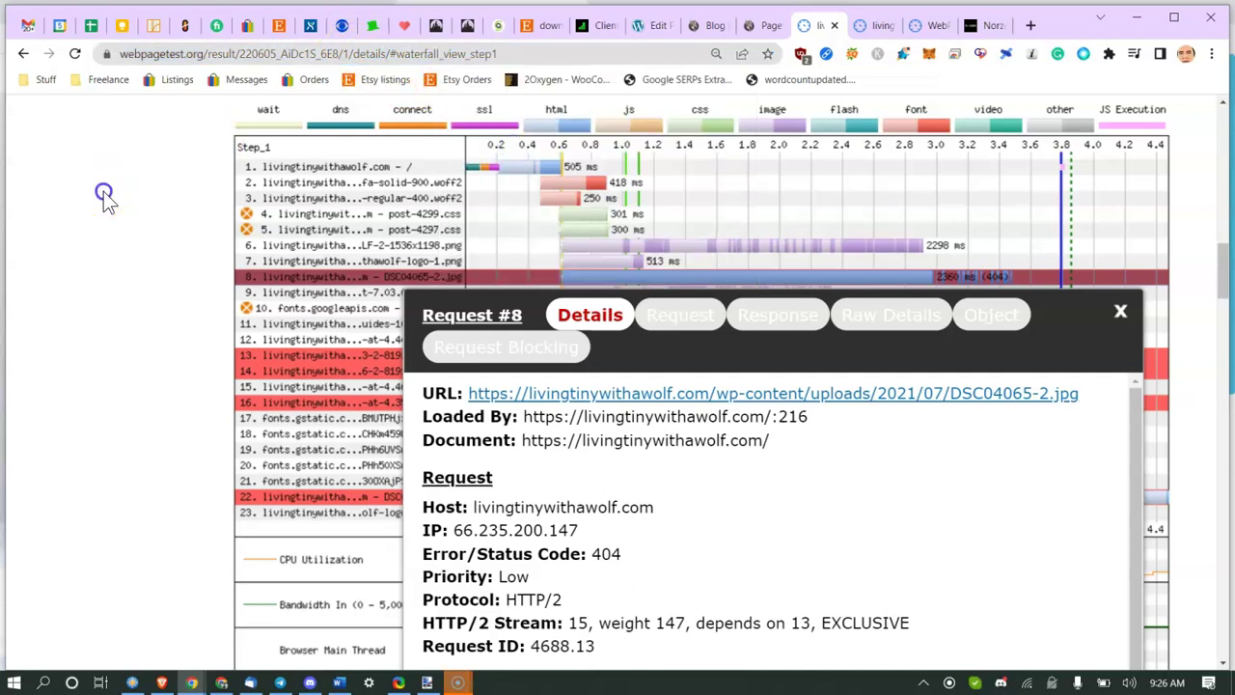
pyautogui.click(1120, 311)
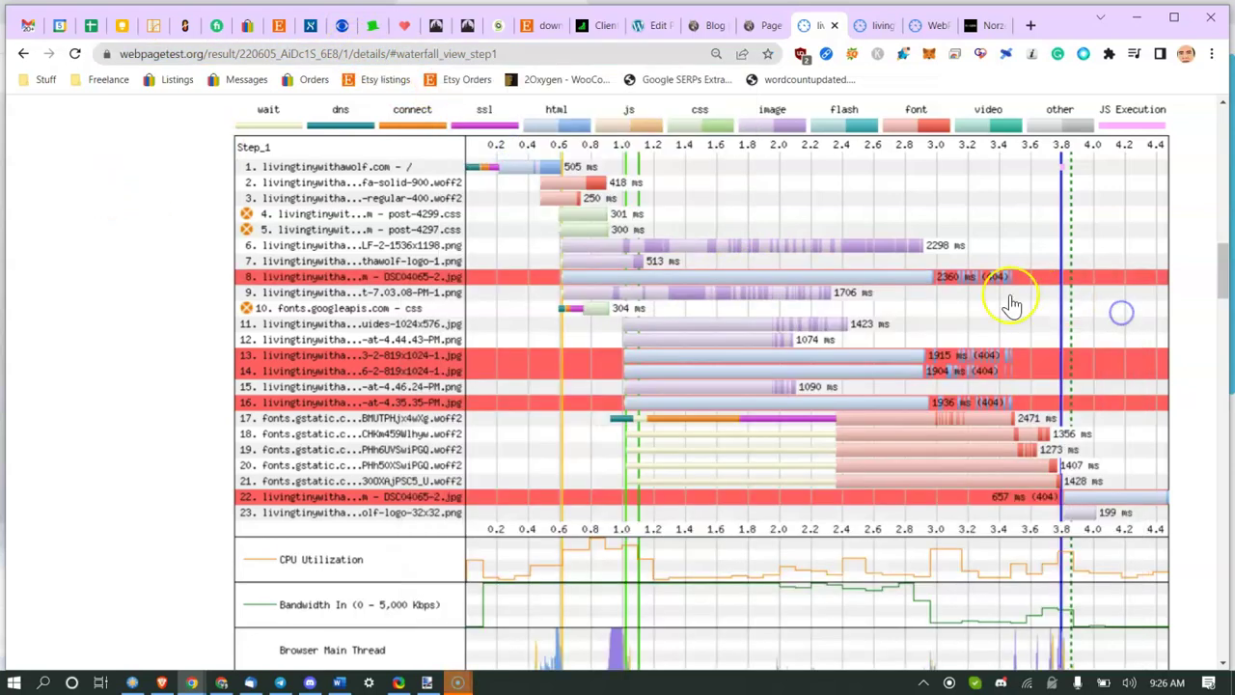
# - Check the object preview of failed request 8 and close its details
pyautogui.click(447, 279)
pyautogui.click(1011, 317)
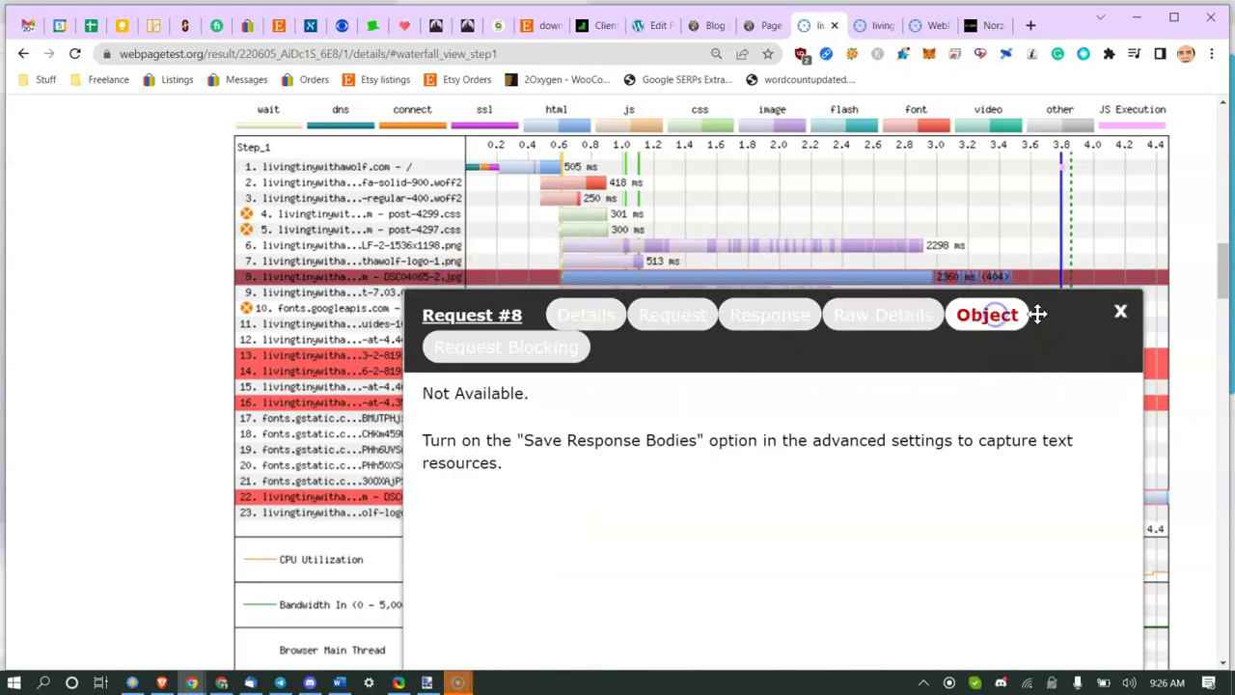
pyautogui.click(1123, 313)
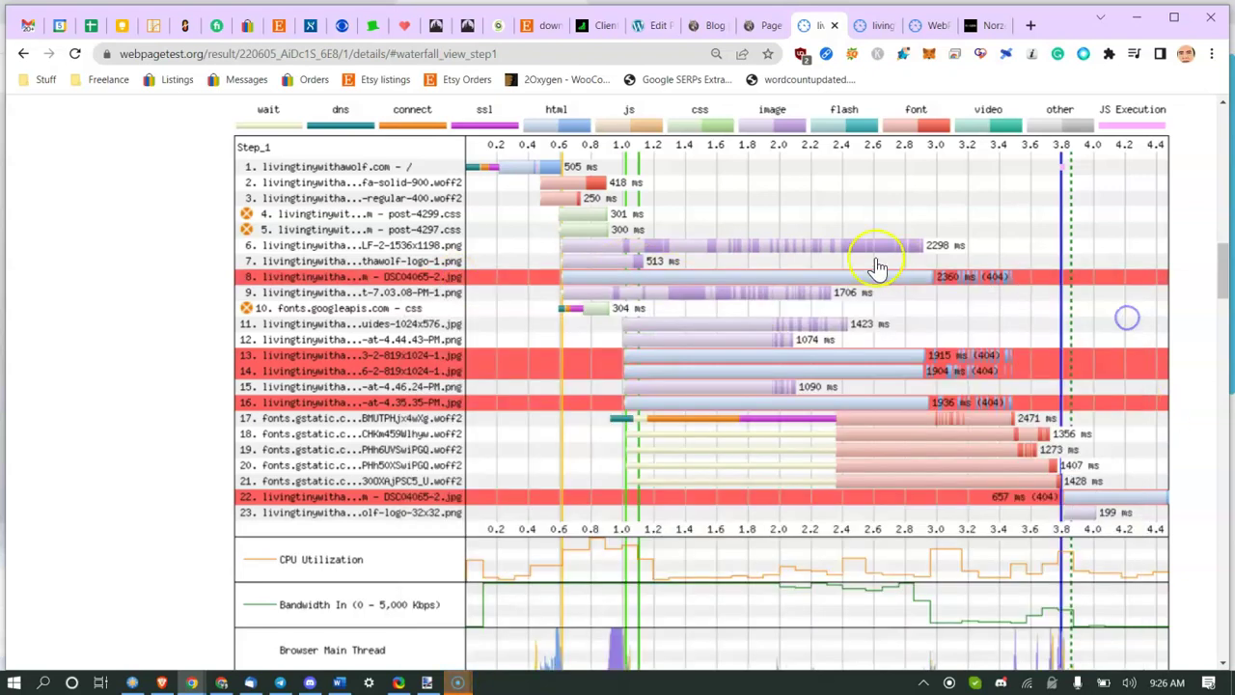
# - Inspect the image URL in the details of failed request 13 and close them
pyautogui.click(442, 354)
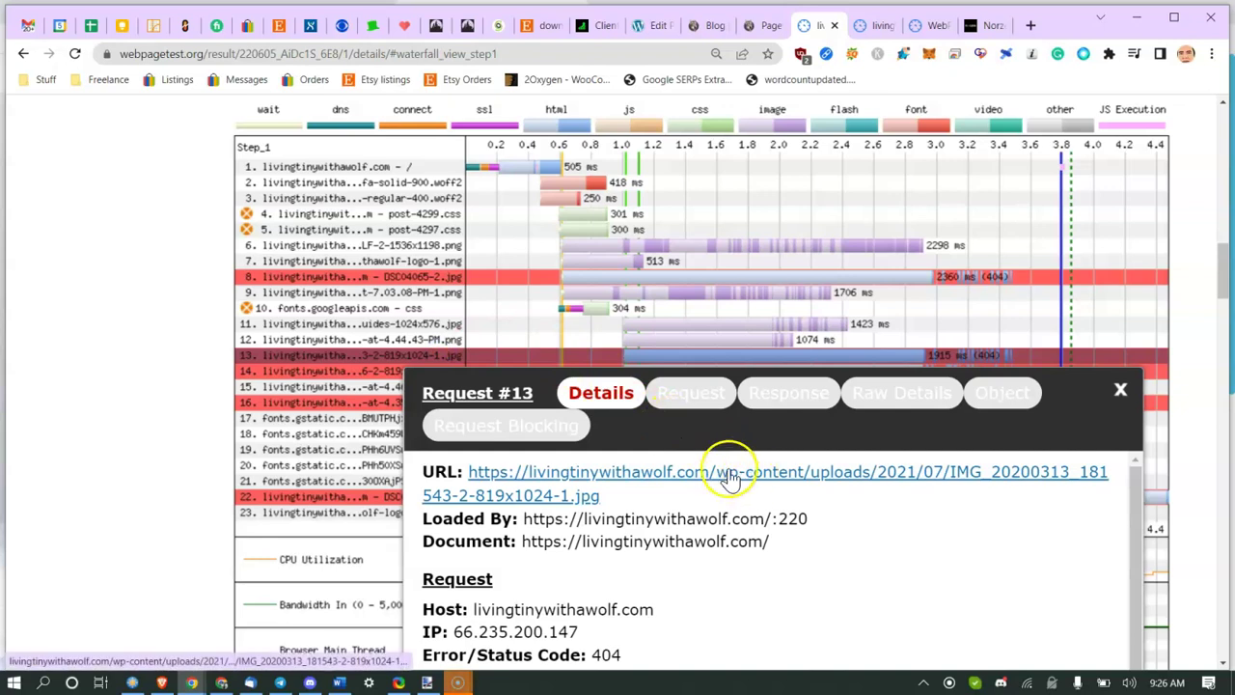
pyautogui.tripleClick(471, 463)
pyautogui.click(172, 303)
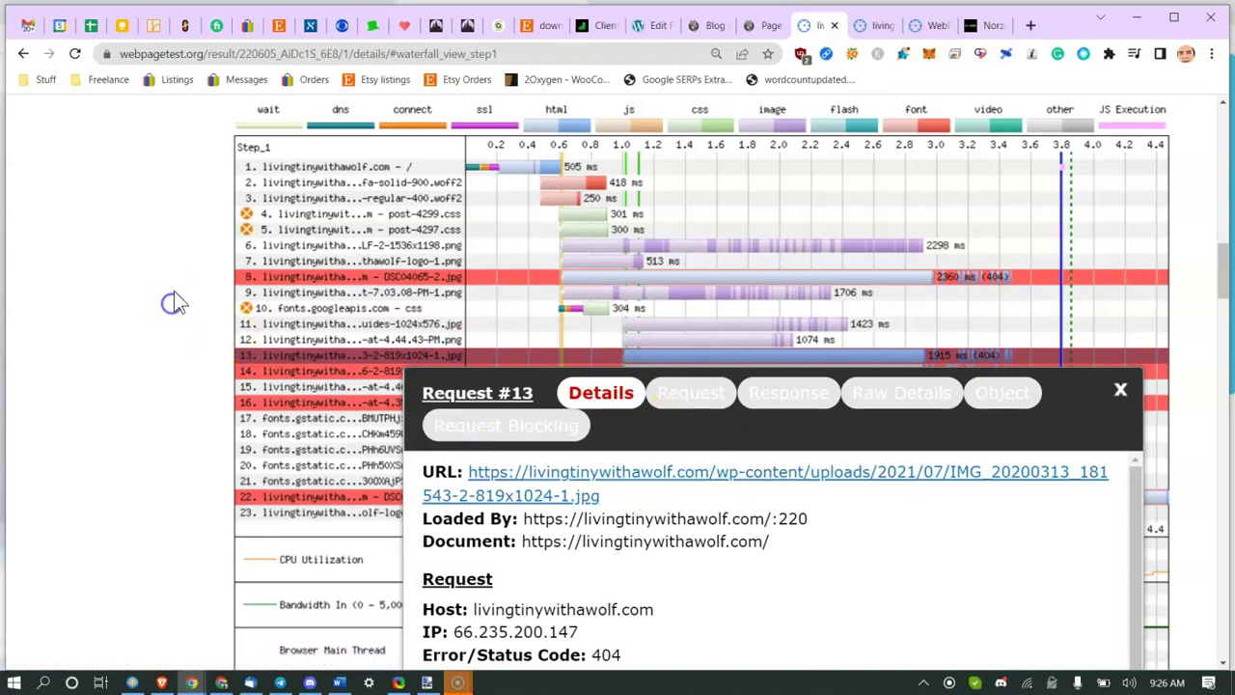
pyautogui.click(1123, 389)
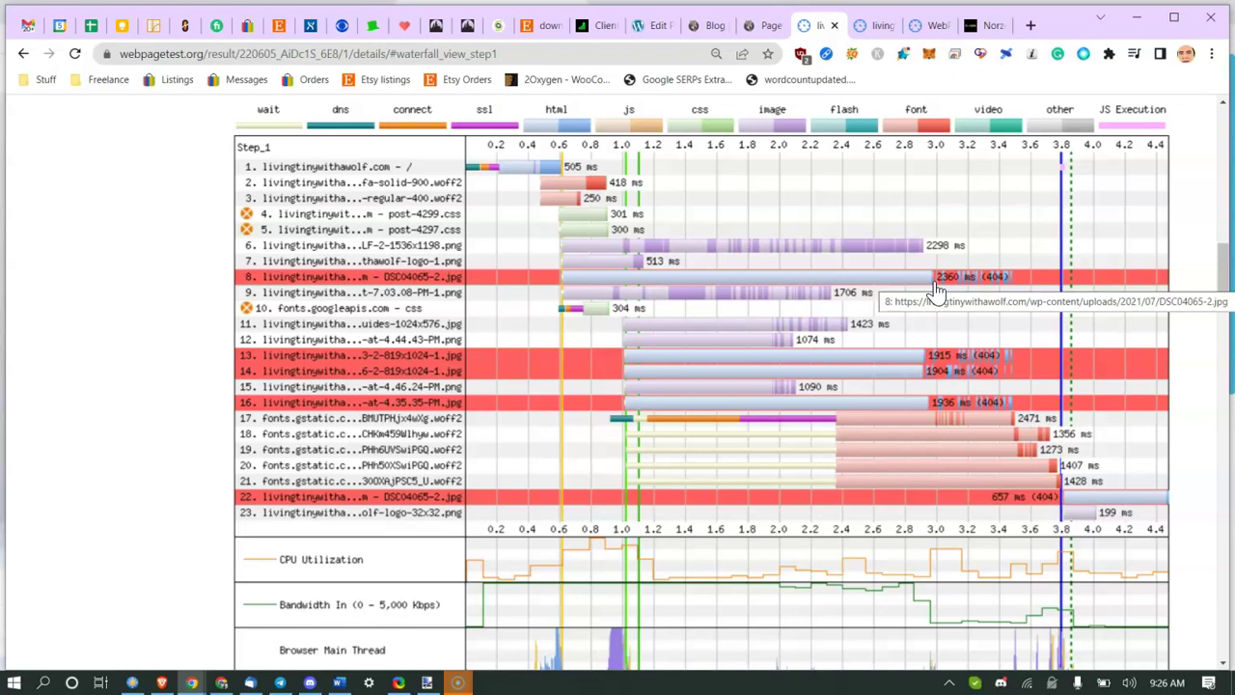
# - Open the LCP metric's Web Vitals report, review the LCP Event Summary, and return to the Requests Details page
pyautogui.click(439, 360)
pyautogui.scroll(5, 639, 209)
pyautogui.scroll(-3, 644, 238)
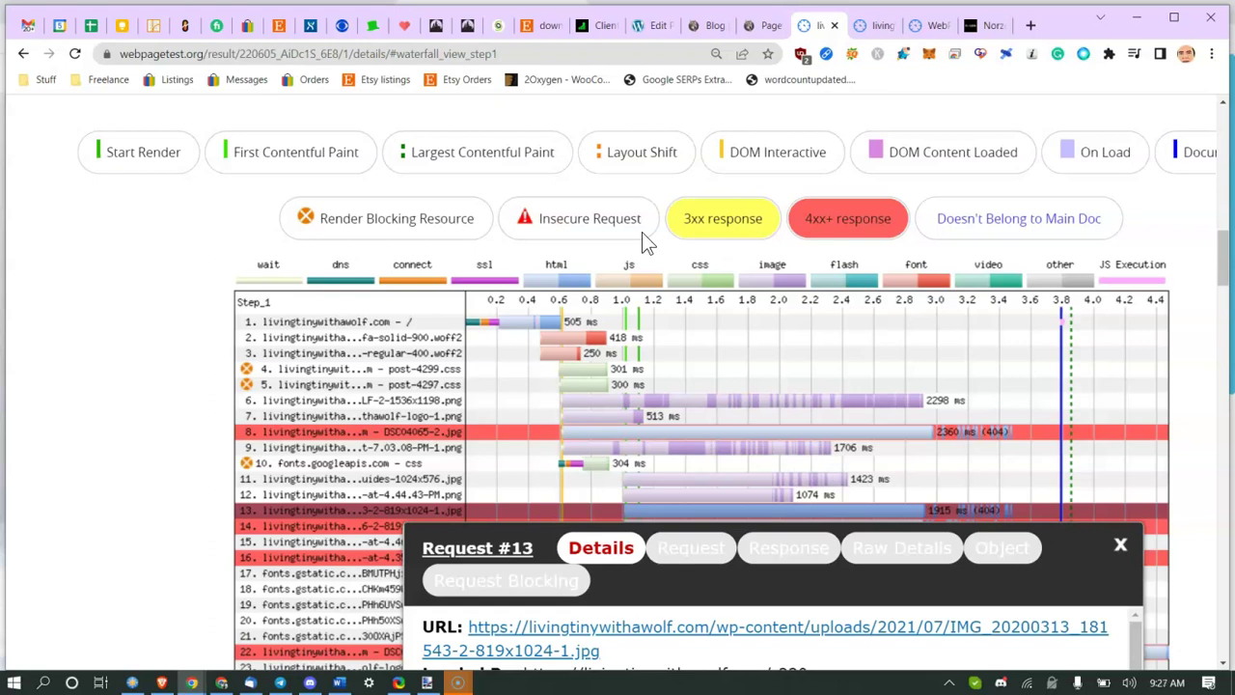
pyautogui.scroll(10, 623, 222)
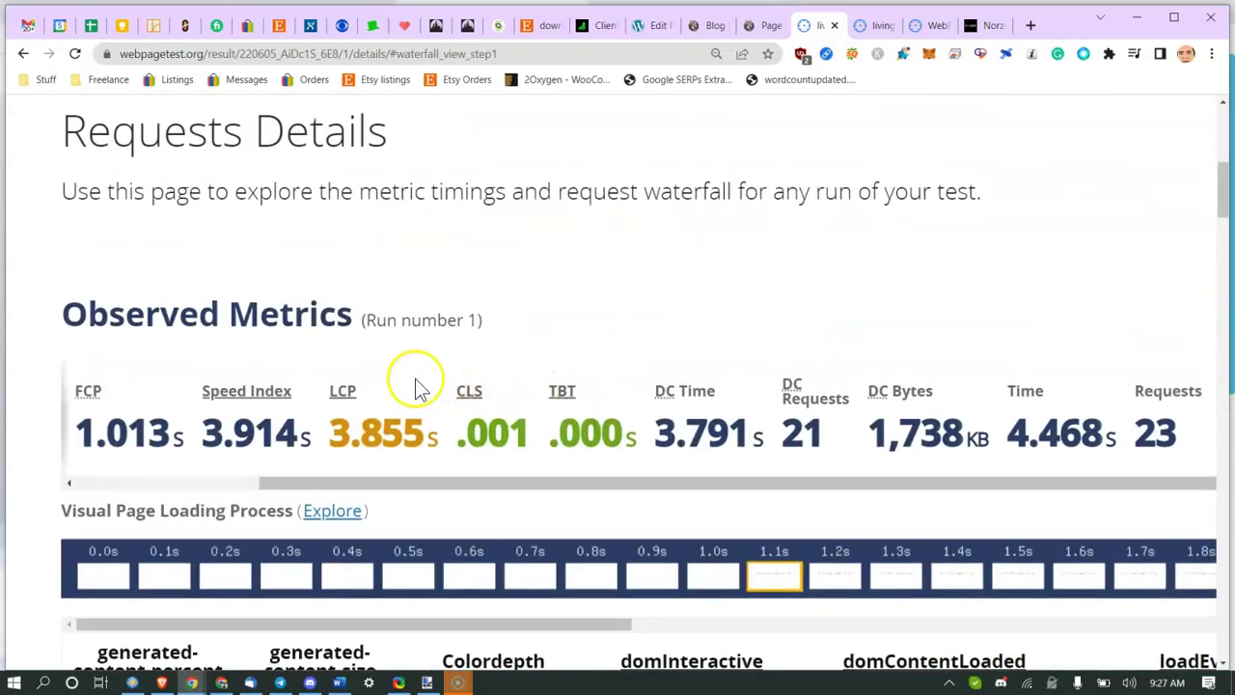
pyautogui.click(343, 390)
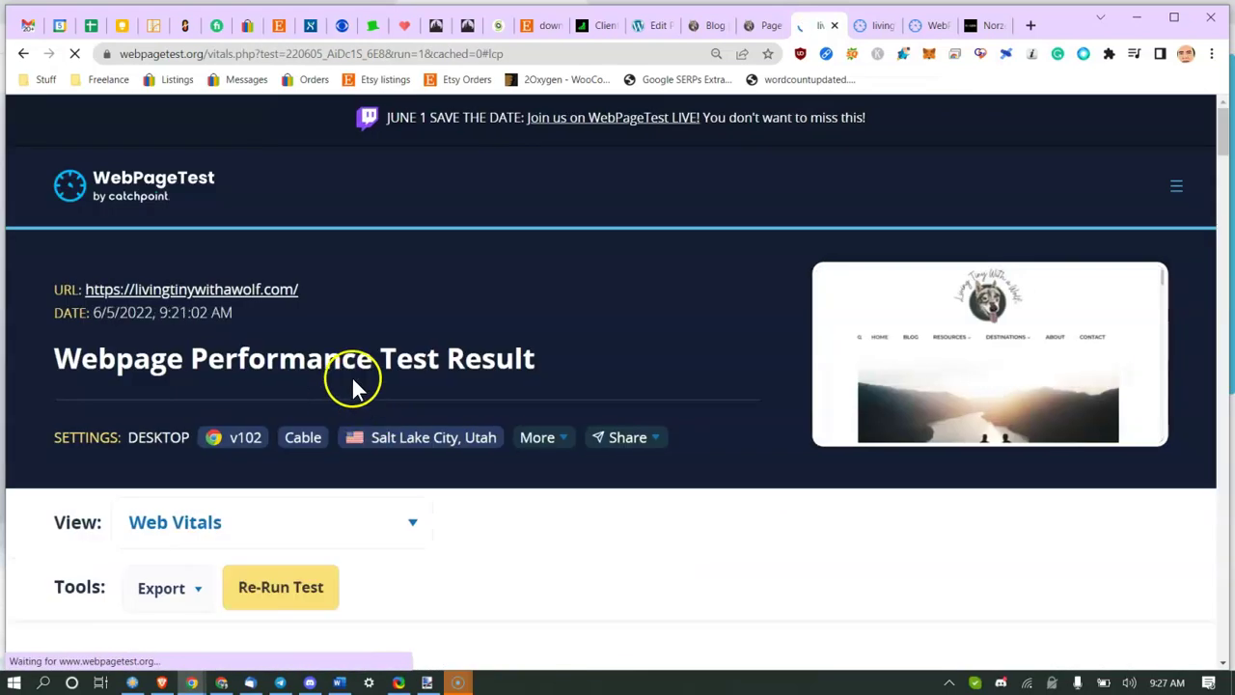
pyautogui.scroll(-2, 631, 290)
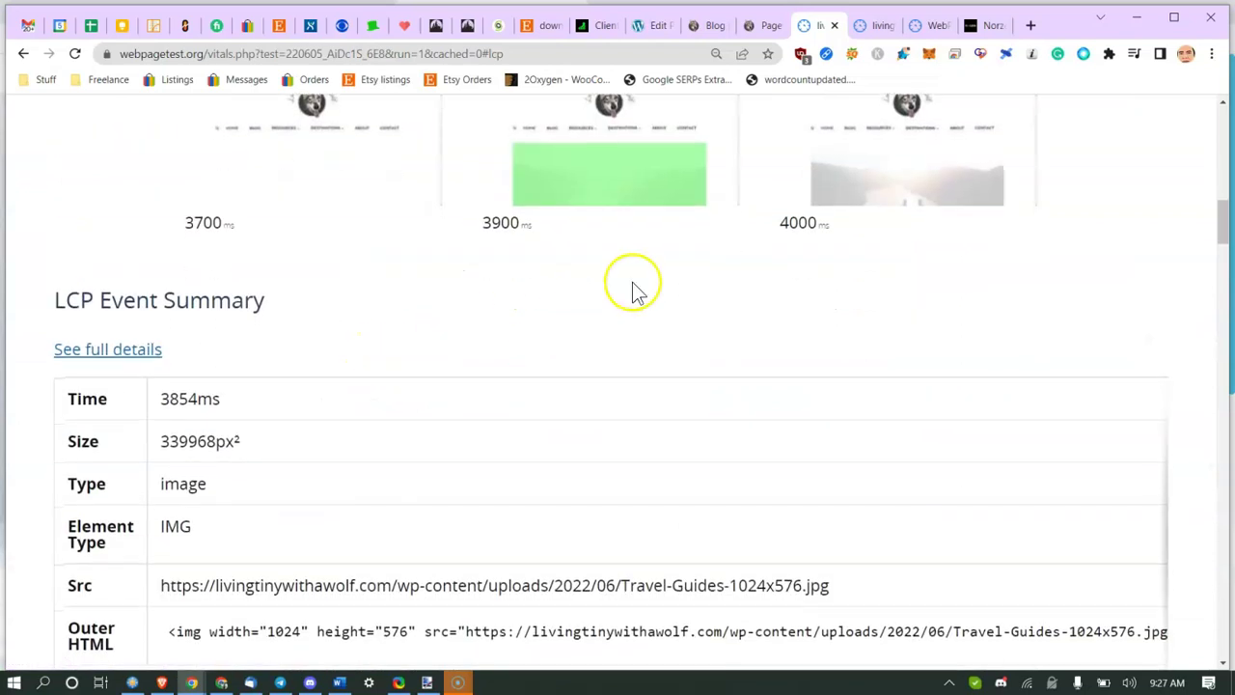
pyautogui.scroll(3, 589, 257)
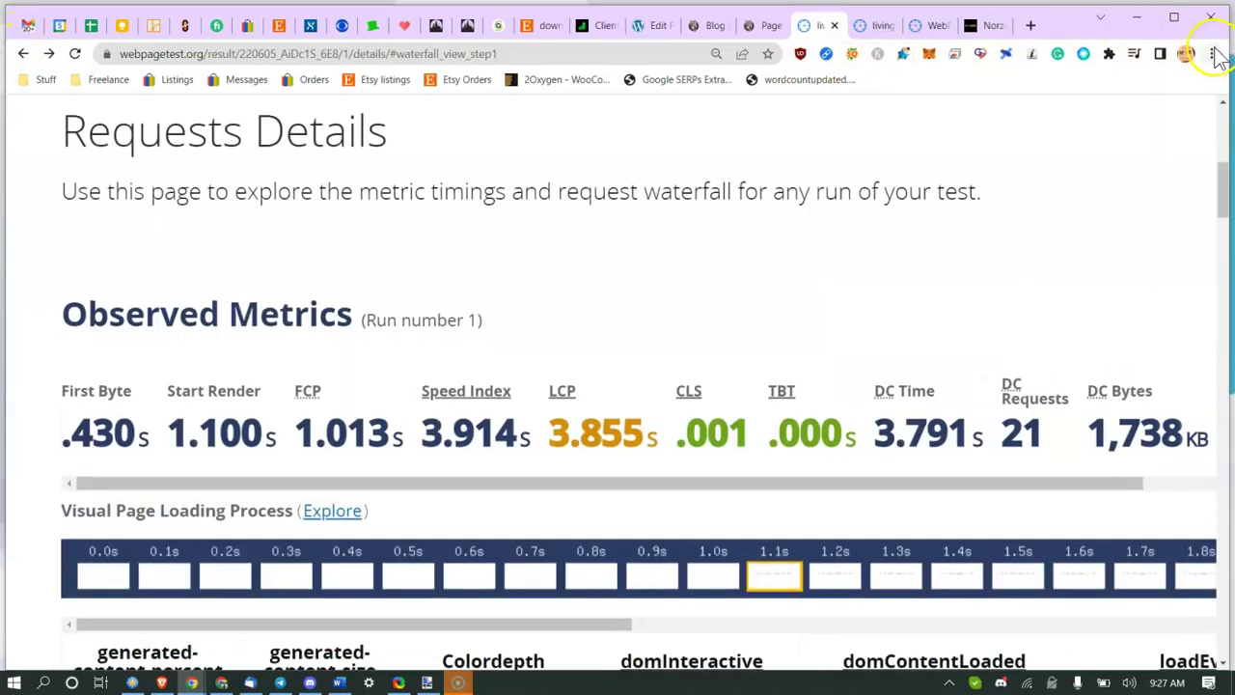
pyautogui.click(1212, 54)
pyautogui.click(1180, 118)
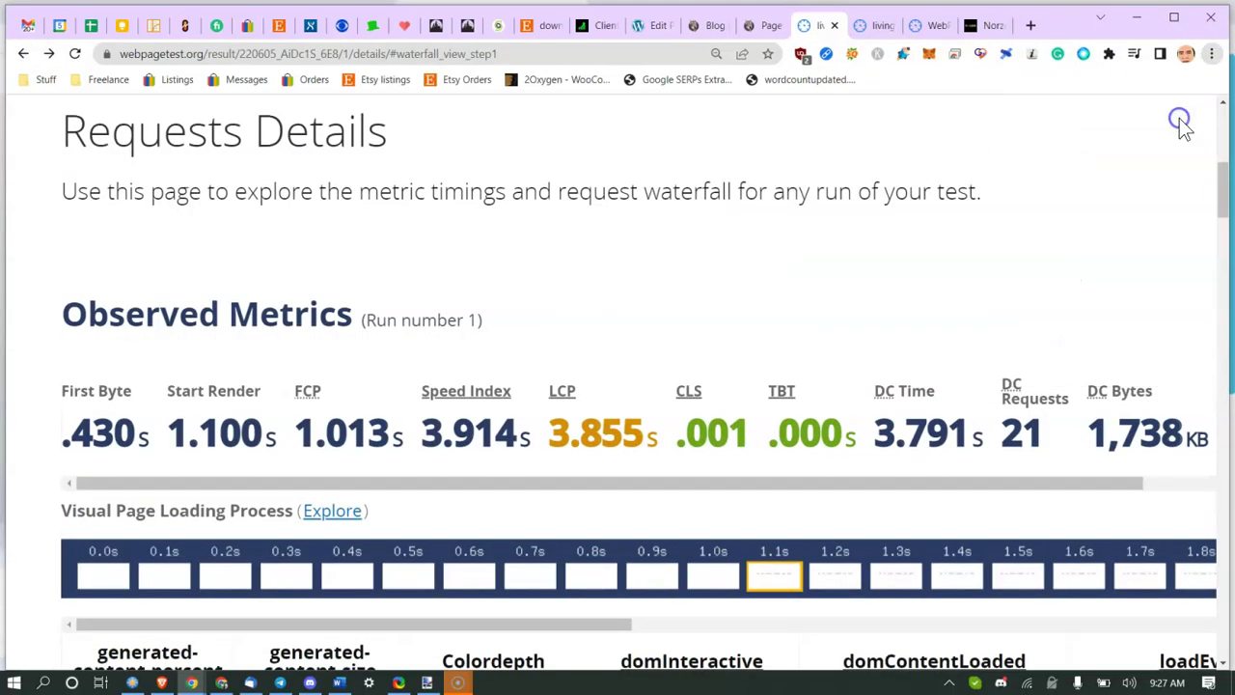
pyautogui.write('https://www.webpagetest.org/result/220605_AiDc1S_6E8/1/details/#waterfall_view_step1')
pyautogui.press('Return')
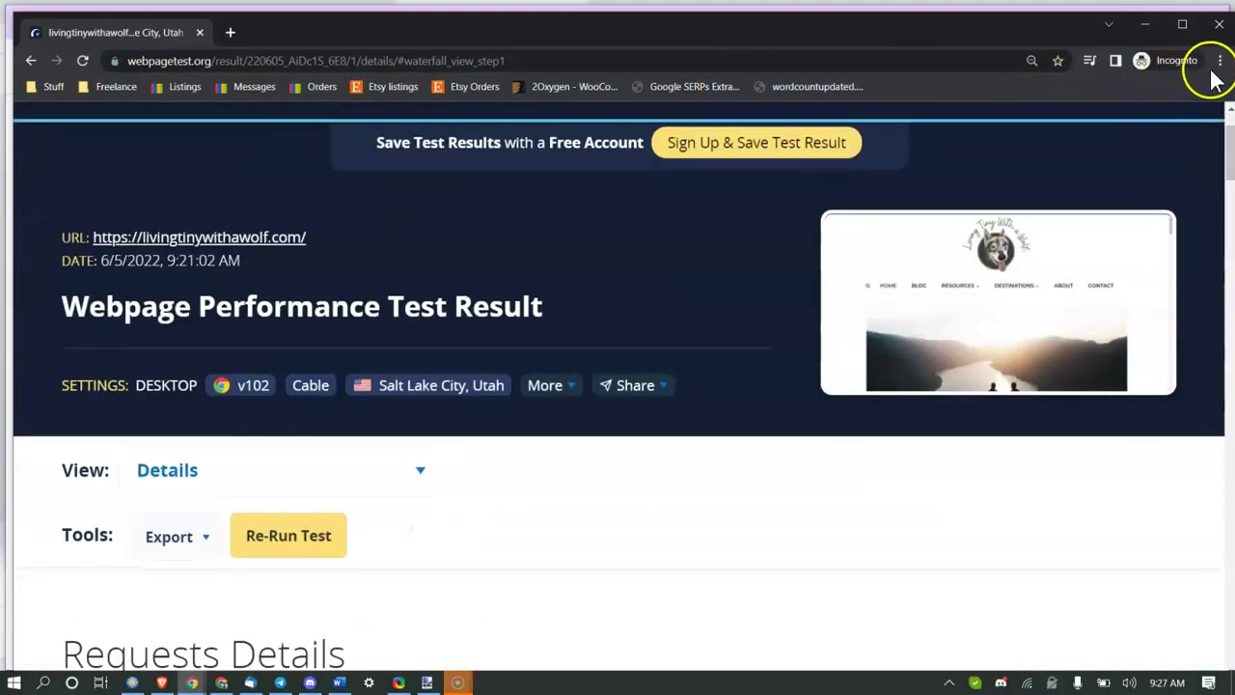
pyautogui.click(1218, 61)
pyautogui.click(1152, 122)
pyautogui.press('super+v')
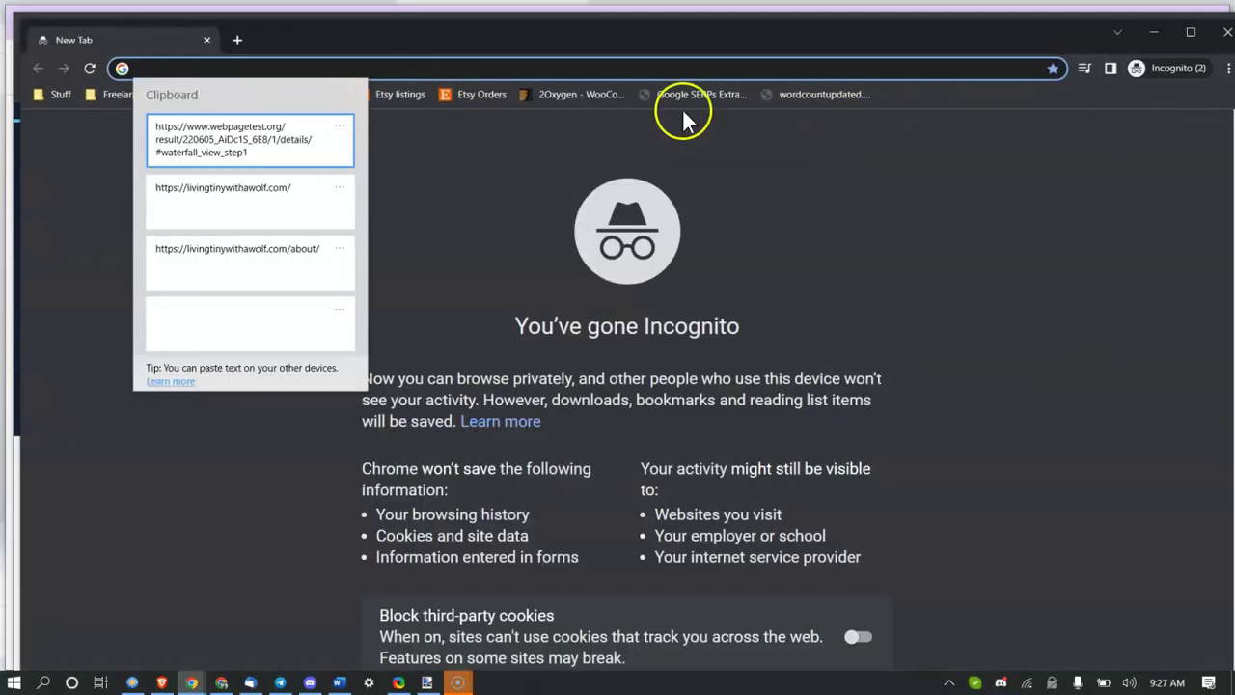
pyautogui.click(273, 190)
pyautogui.press('Return')
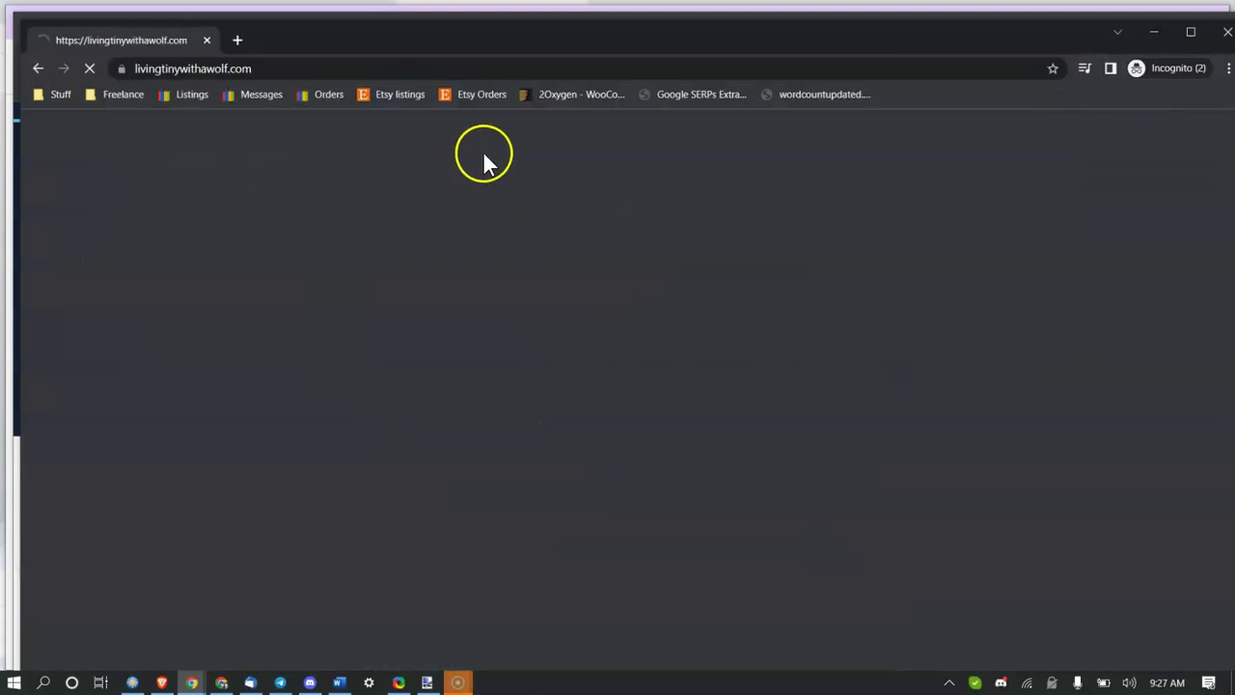
pyautogui.scroll(-4, 681, 408)
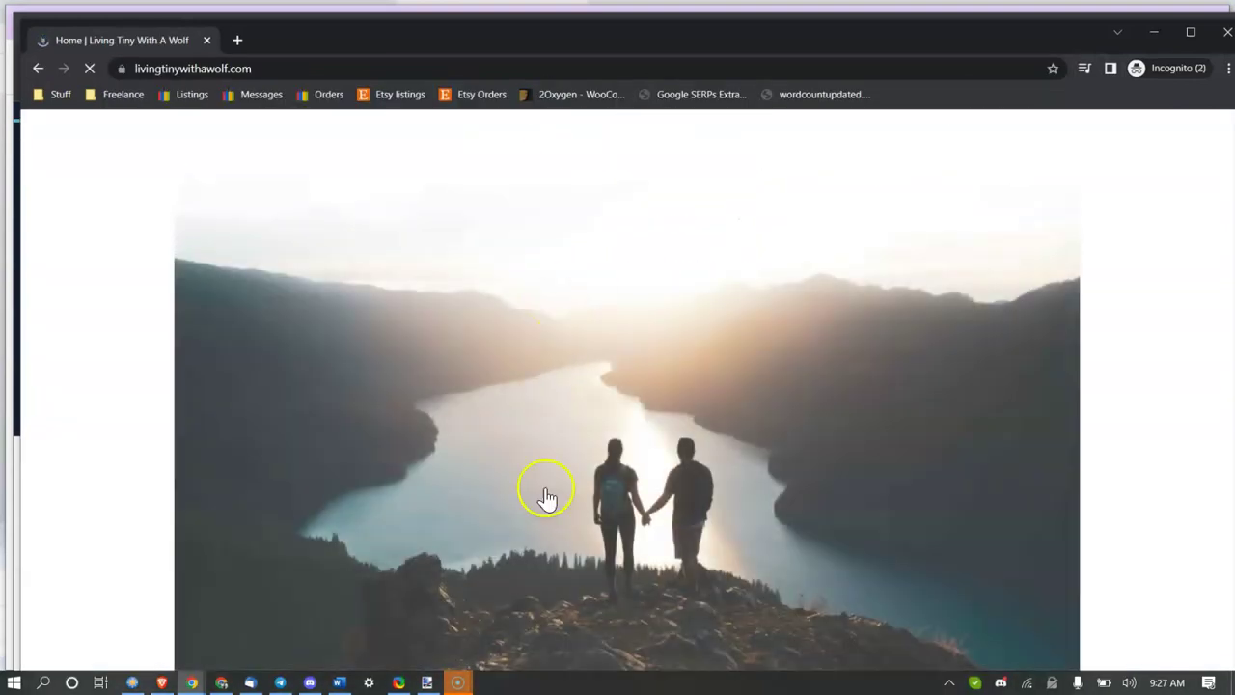
pyautogui.scroll(3, 563, 488)
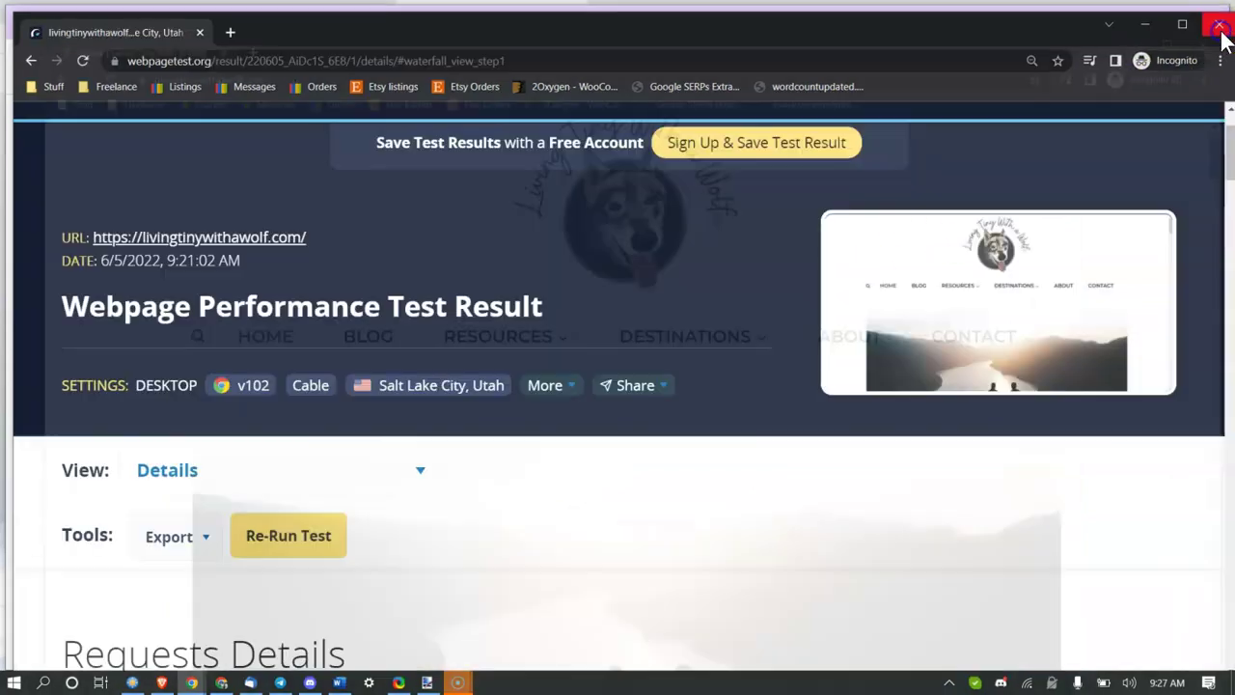
pyautogui.click(1226, 33)
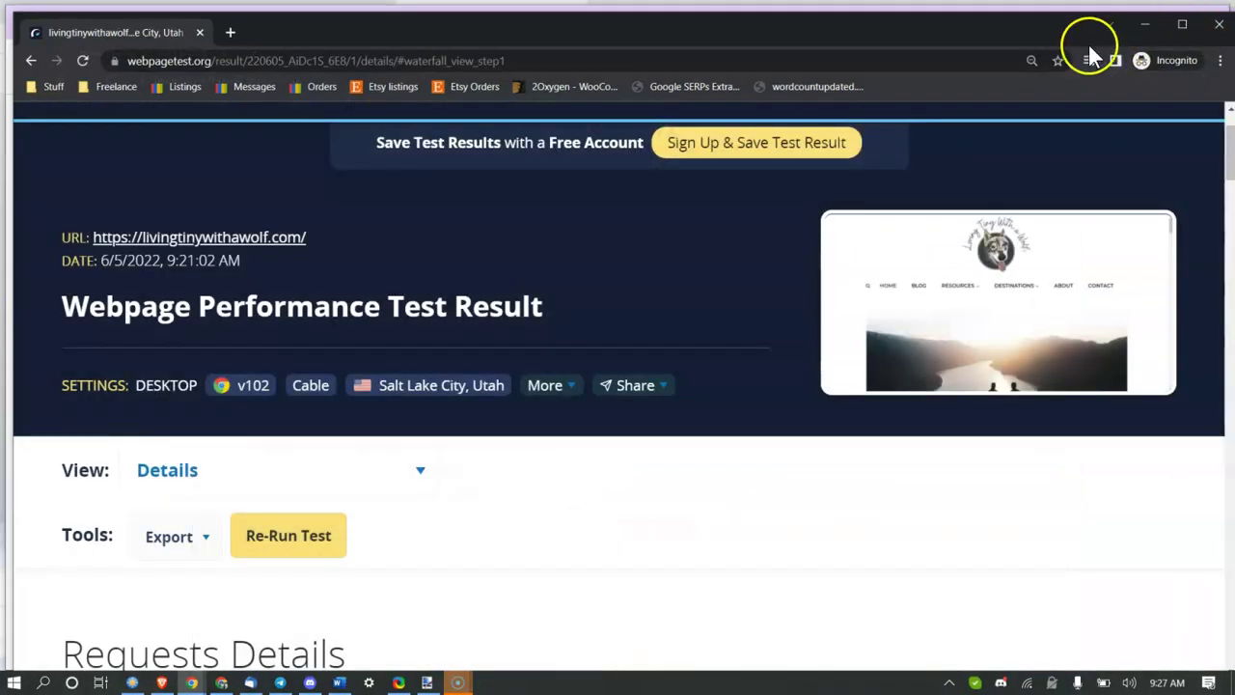
pyautogui.click(1220, 37)
# - Examine request 9 in the waterfall, viewing its image preview and its timing and size details
pyautogui.scroll(-5, 704, 362)
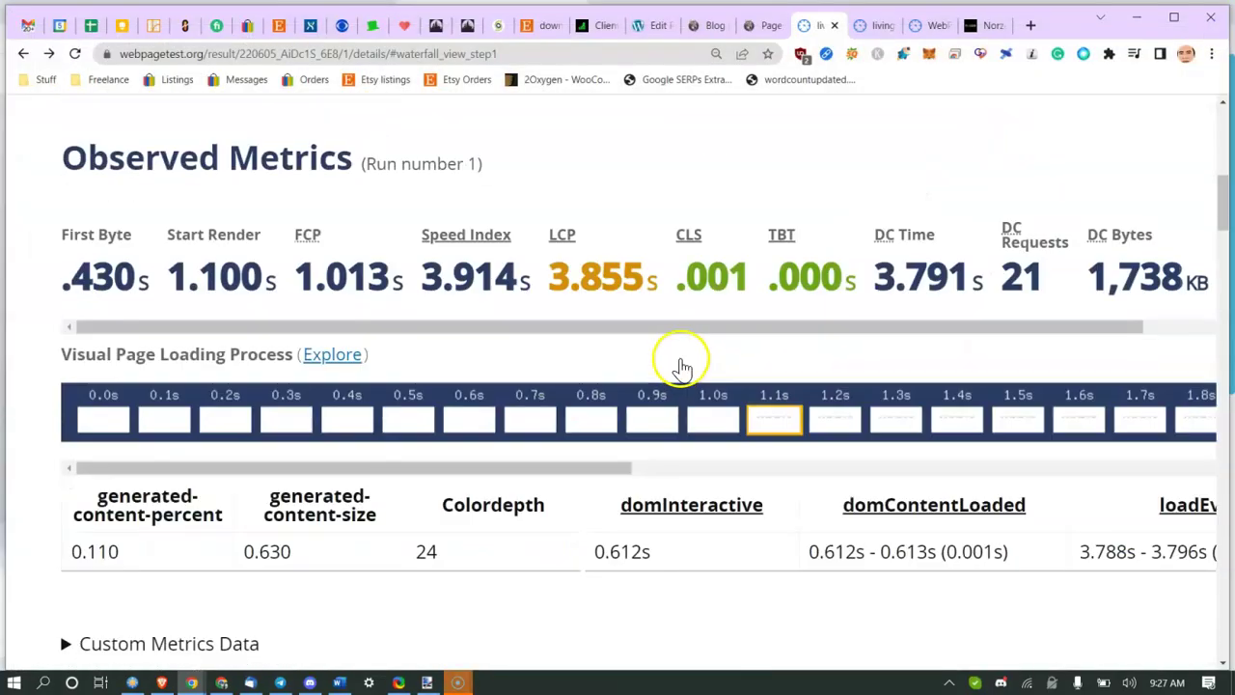
pyautogui.scroll(-5, 675, 359)
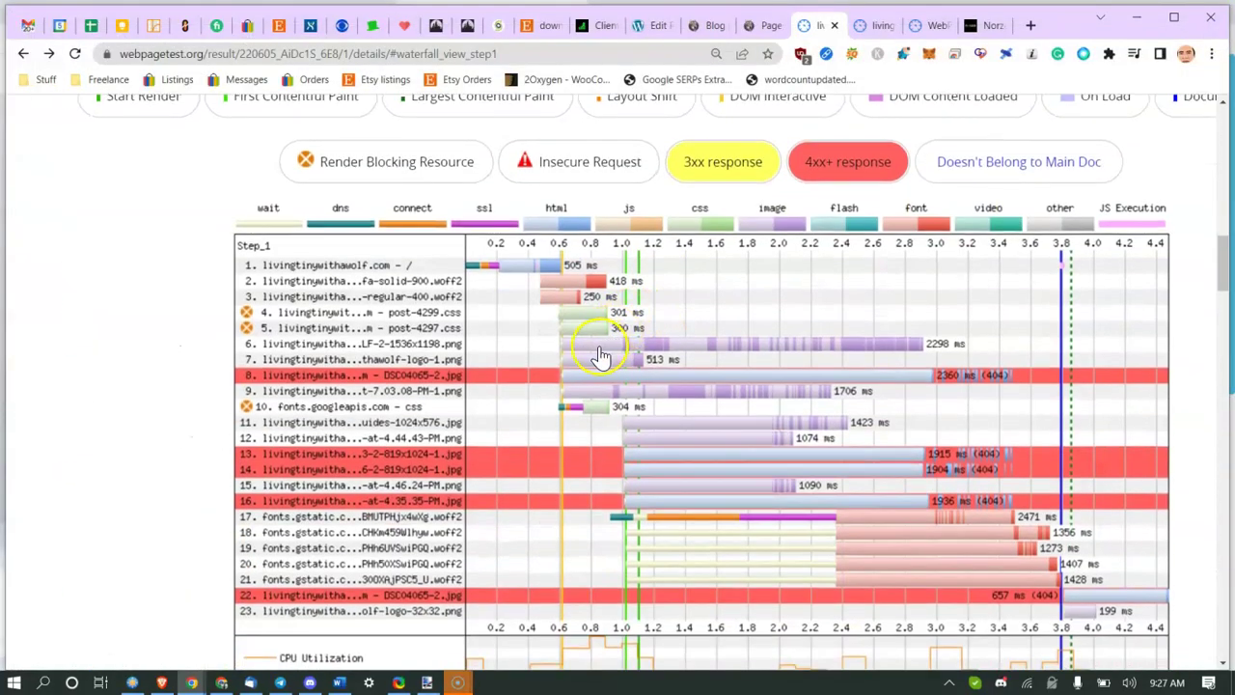
pyautogui.click(415, 392)
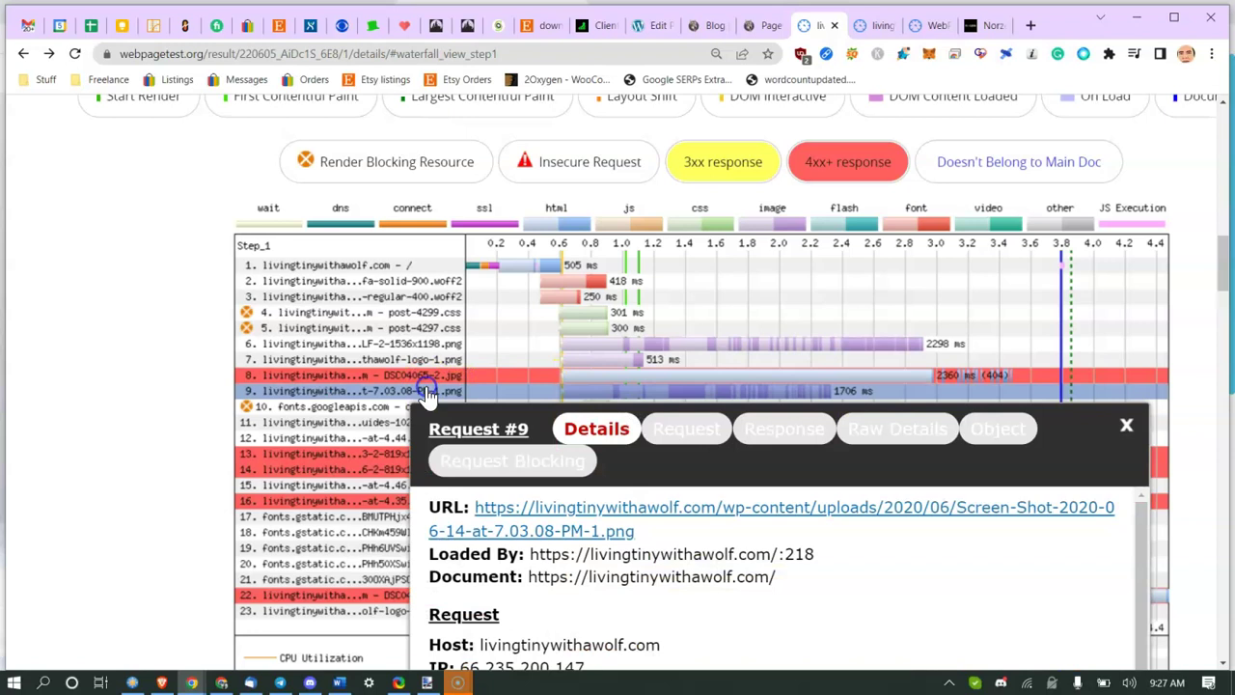
pyautogui.click(998, 429)
pyautogui.scroll(-3, 827, 455)
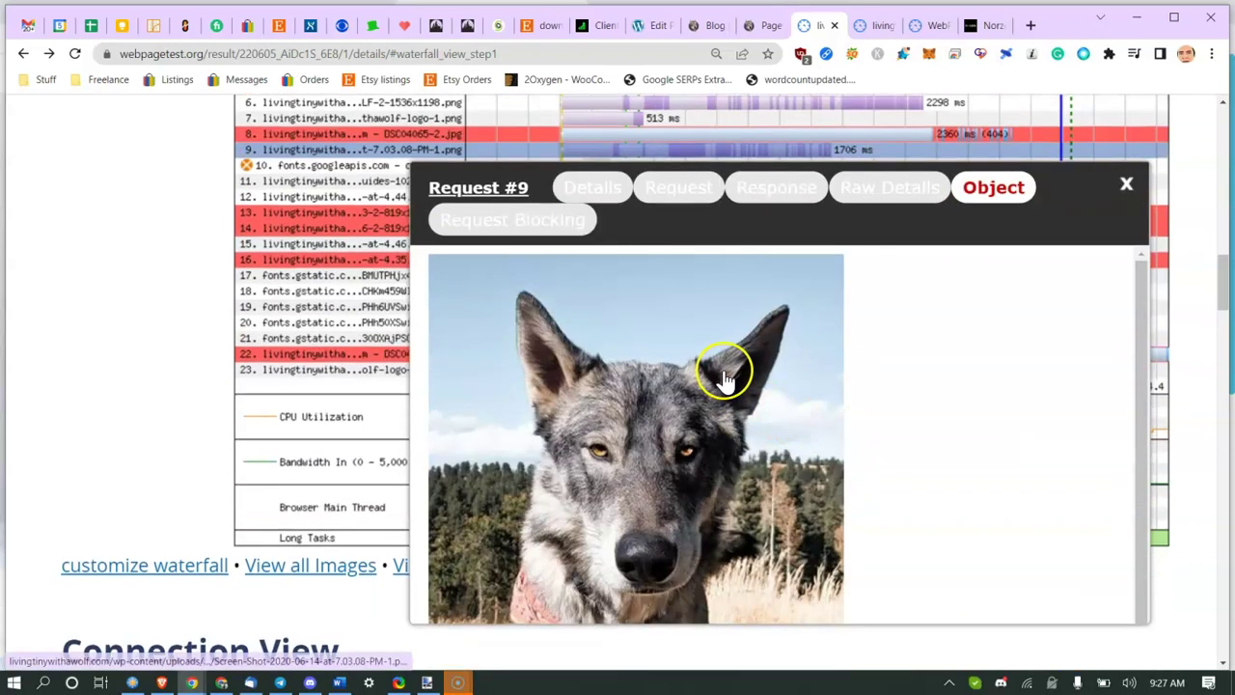
pyautogui.click(579, 189)
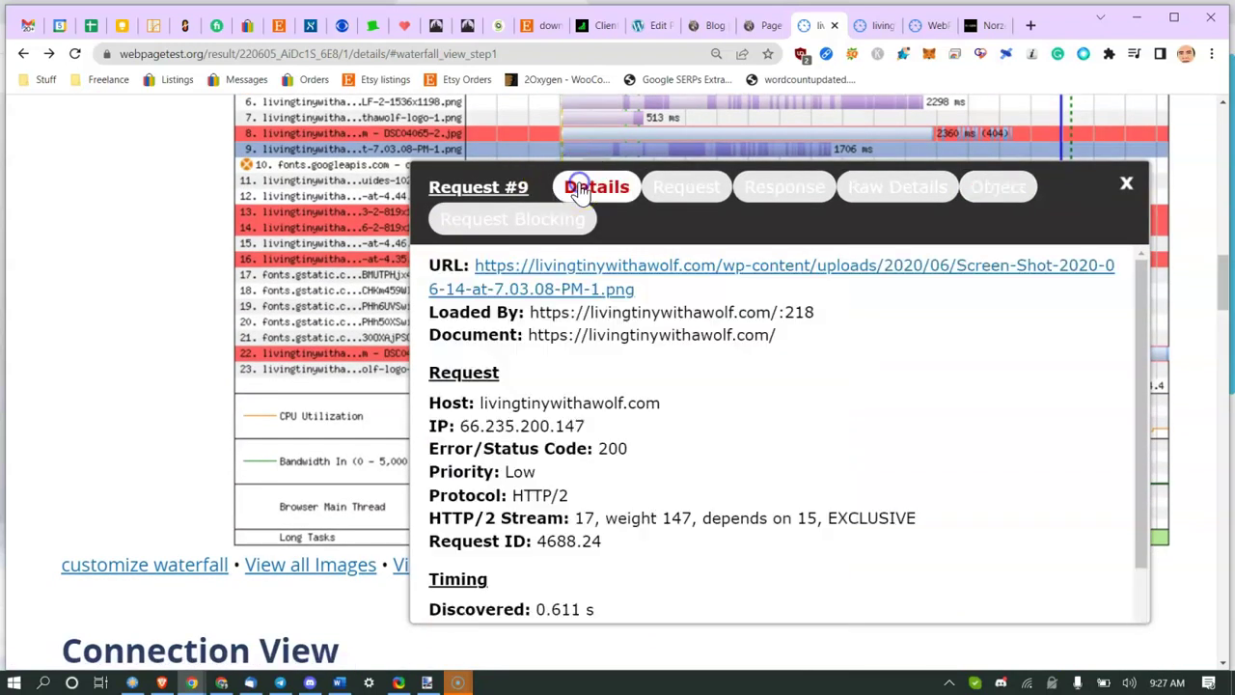
pyautogui.scroll(-3, 629, 347)
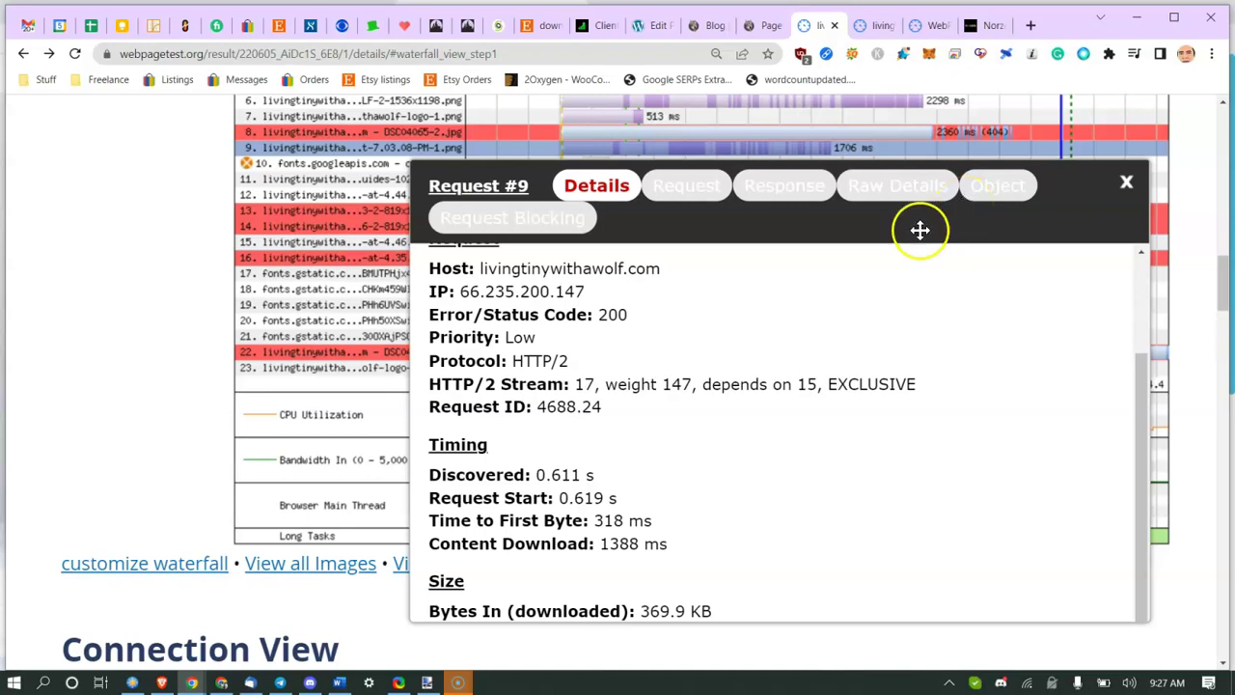
# - Open the wolf image from request 9's object preview in its own browser tab
pyautogui.click(999, 193)
pyautogui.rightClick(712, 350)
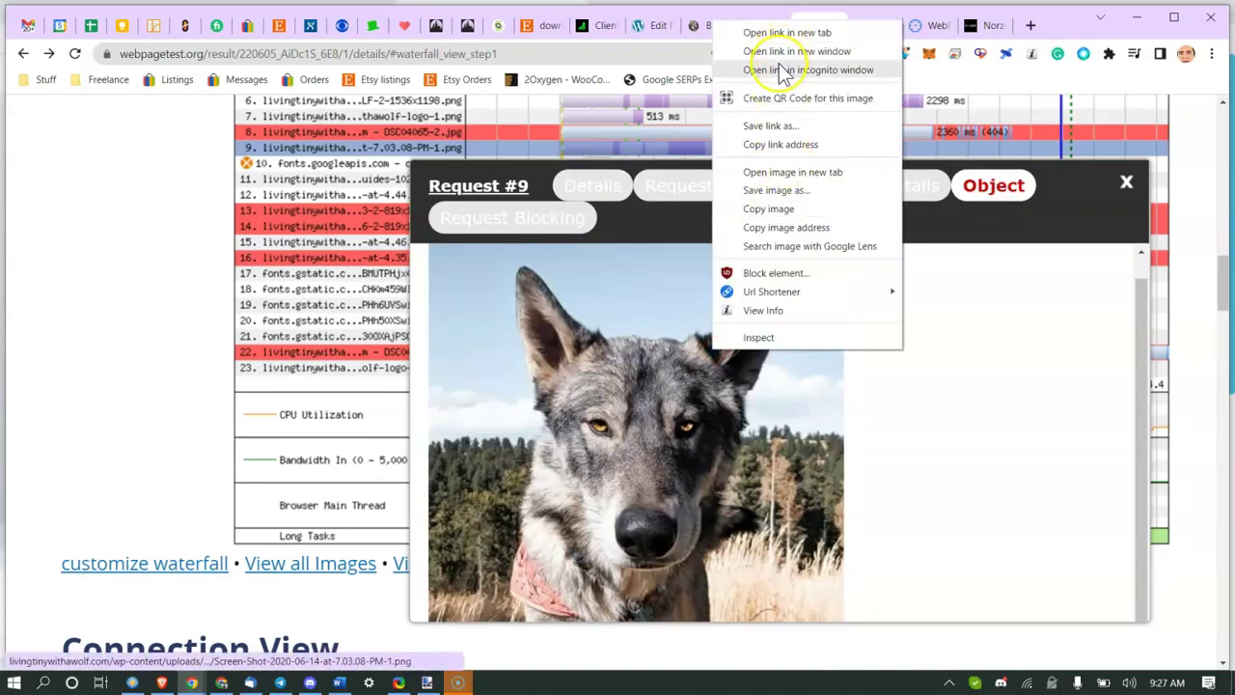
pyautogui.click(772, 171)
pyautogui.click(836, 25)
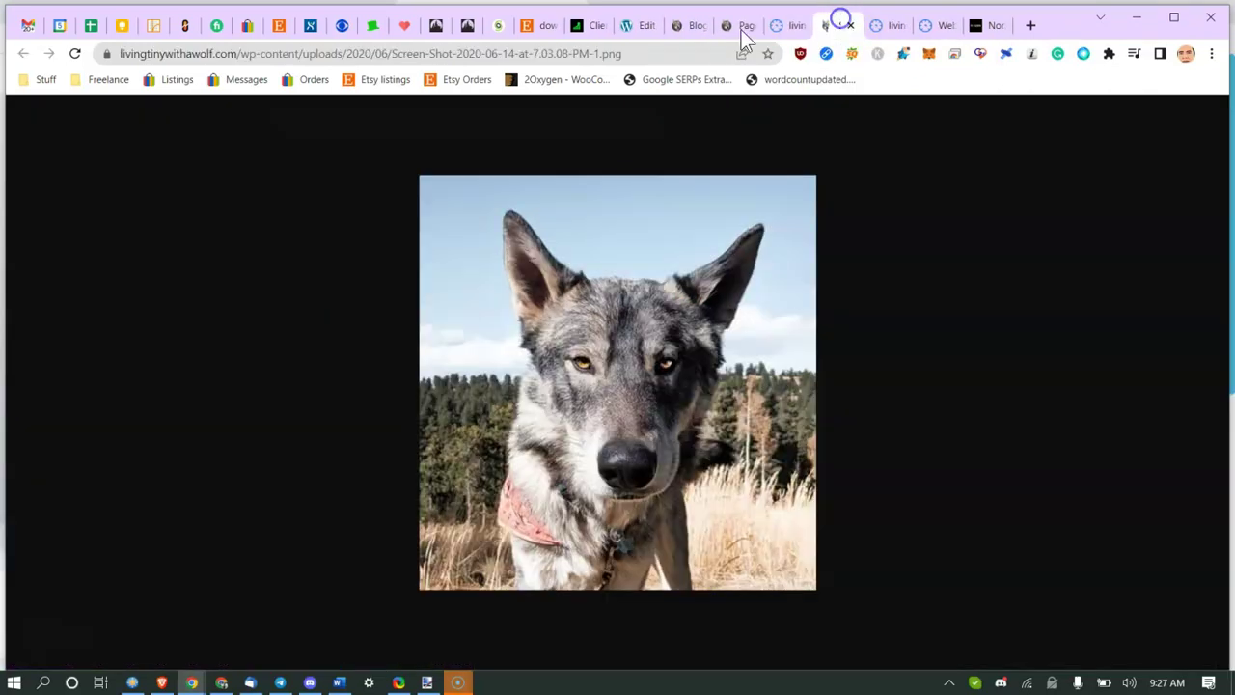
pyautogui.rightClick(643, 281)
pyautogui.click(688, 290)
pyautogui.click(815, 26)
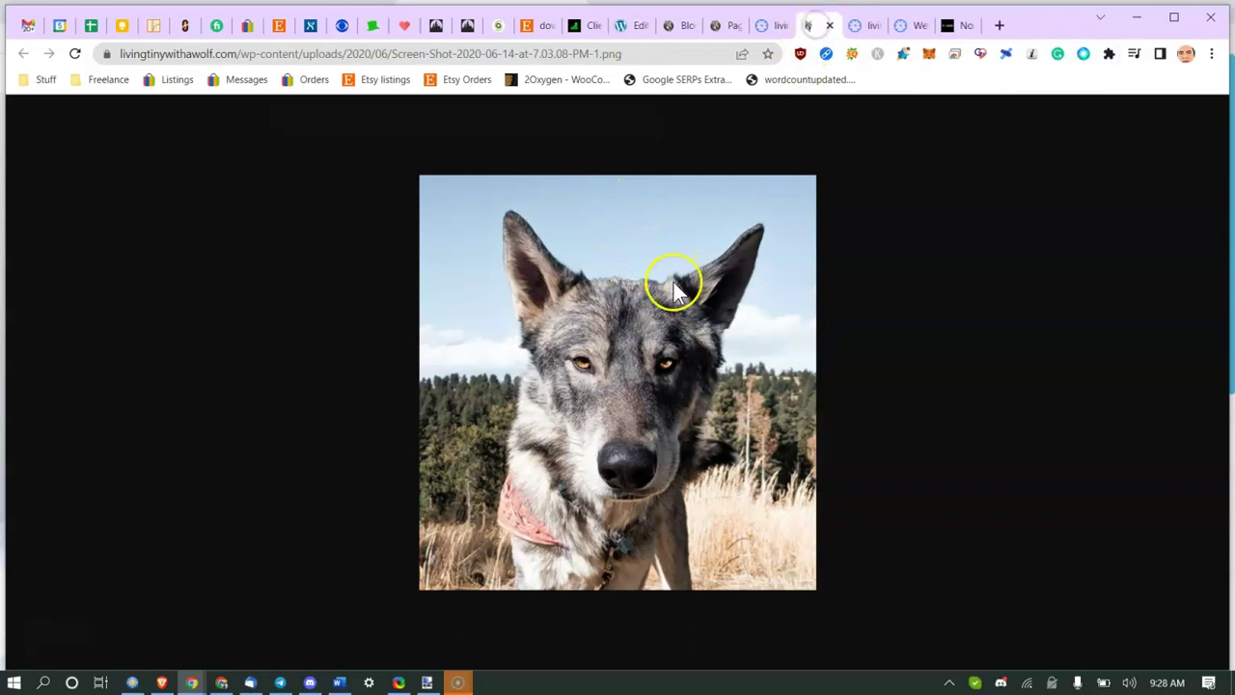
# - Save the wolf image as a PNG named Hybrid wolf in the Delete 30 folder and open the downloaded file in paint.net
pyautogui.rightClick(673, 280)
pyautogui.click(712, 314)
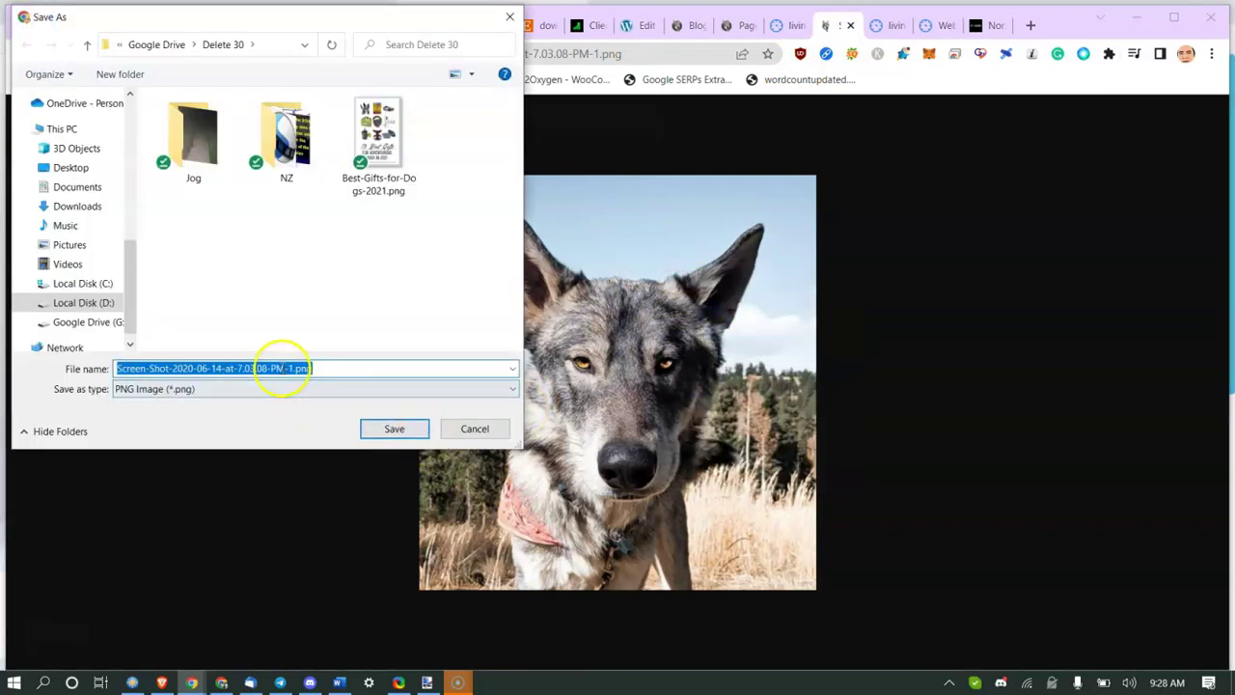
pyautogui.doubleClick(281, 369)
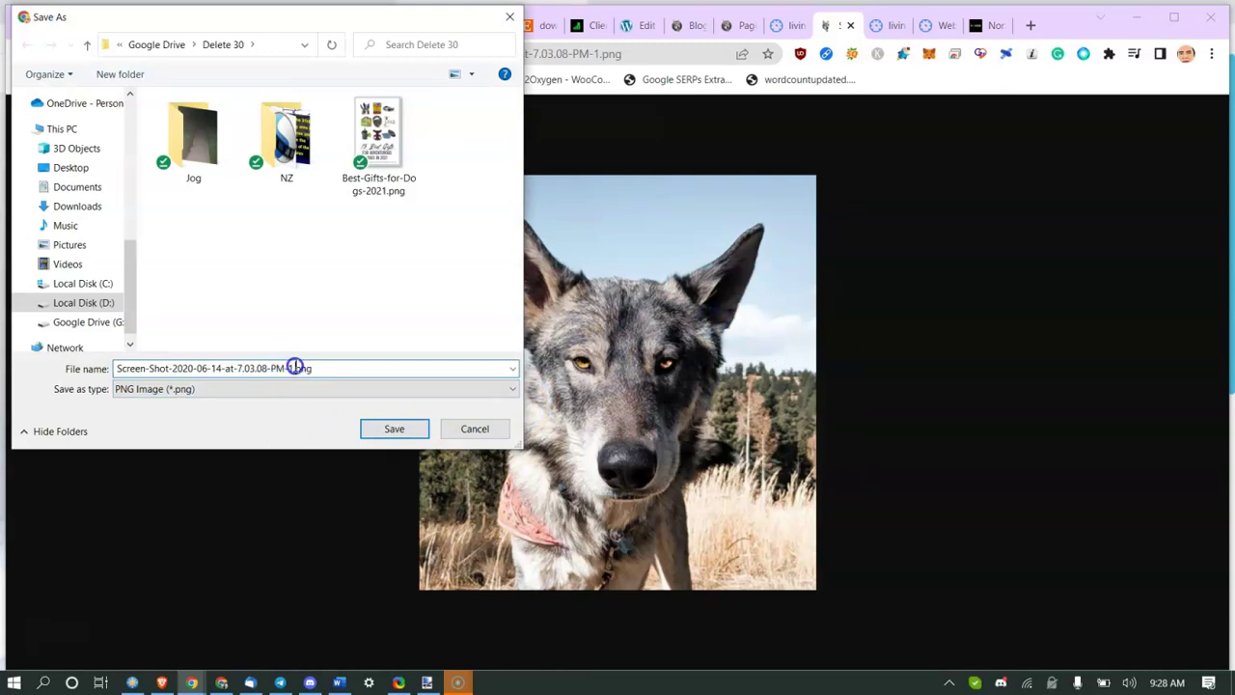
pyautogui.hotkey('ctrl', 'a')
pyautogui.write('Ht')
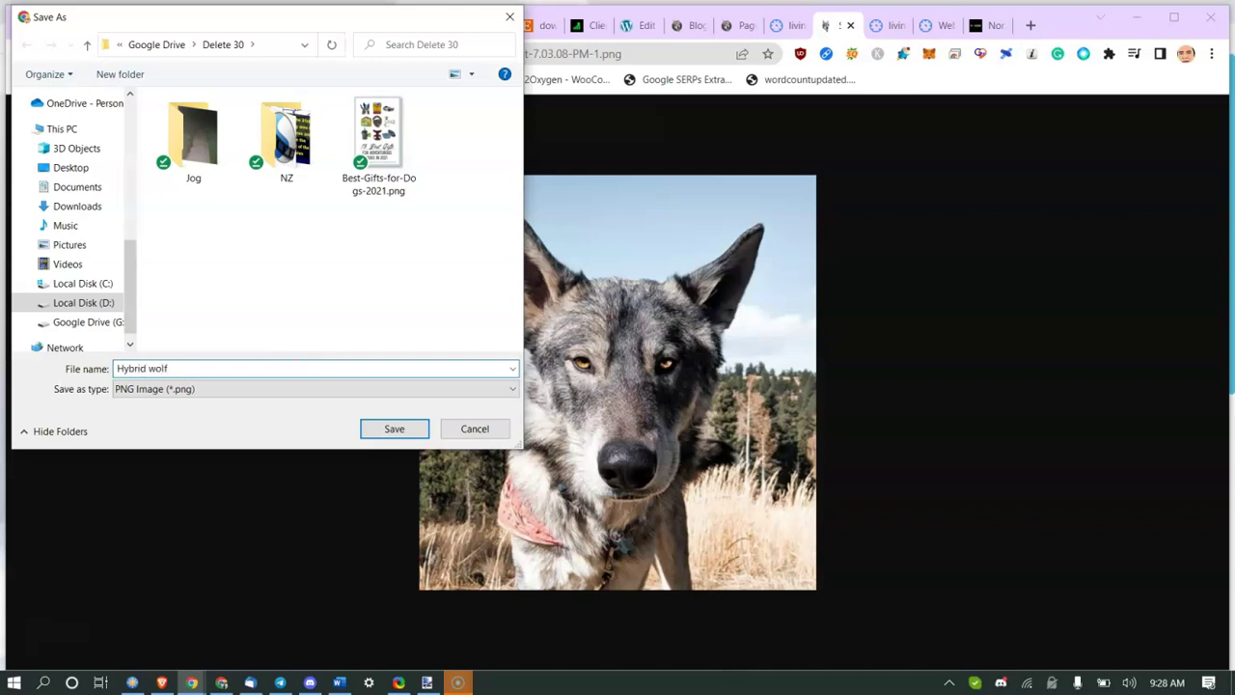
pyautogui.press('Return')
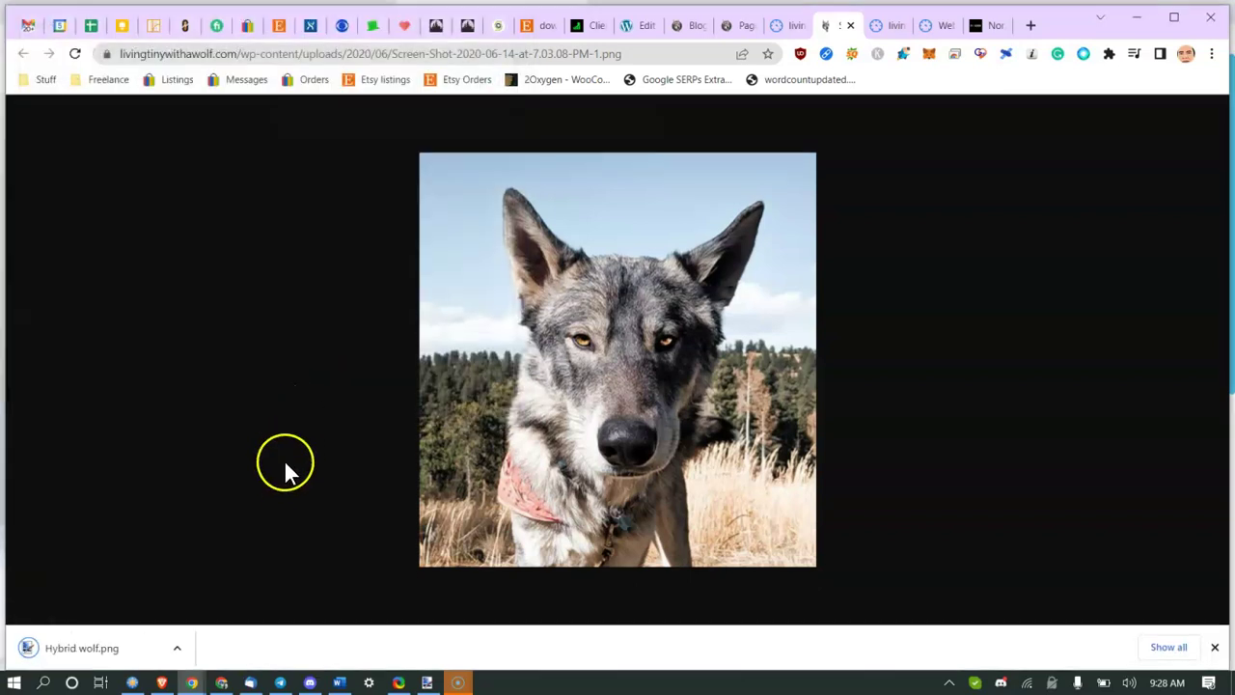
pyautogui.click(140, 647)
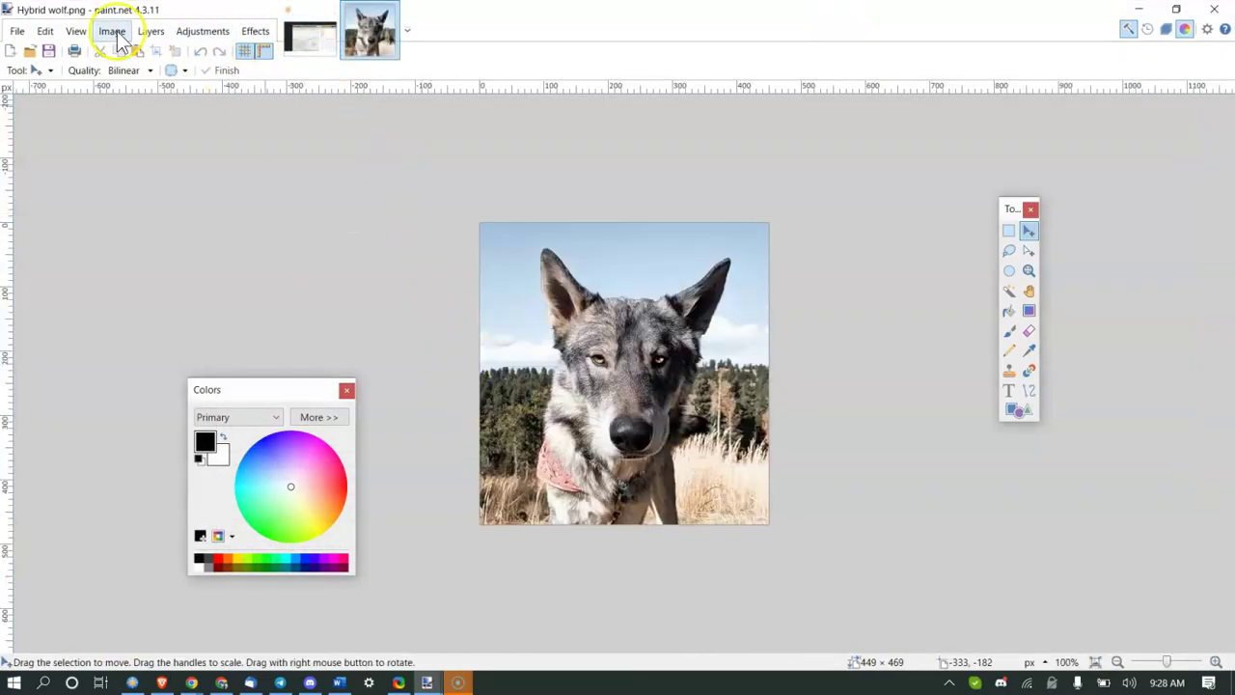
# - Check the wolf image's pixel dimensions in the Resize dialog and close it without resizing
pyautogui.click(117, 37)
pyautogui.click(127, 68)
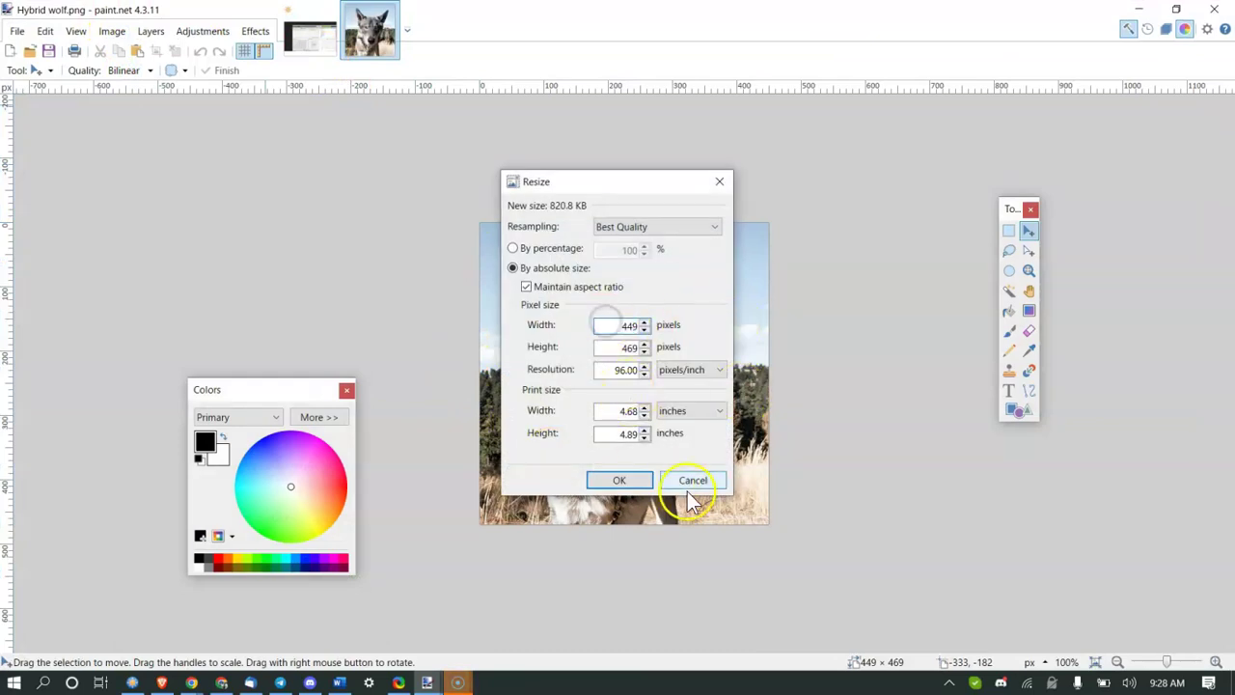
pyautogui.click(691, 480)
# - Start saving a copy of the wolf image in WebP format as Hybrid wolf.webp in the Delete 30 folder
pyautogui.click(17, 31)
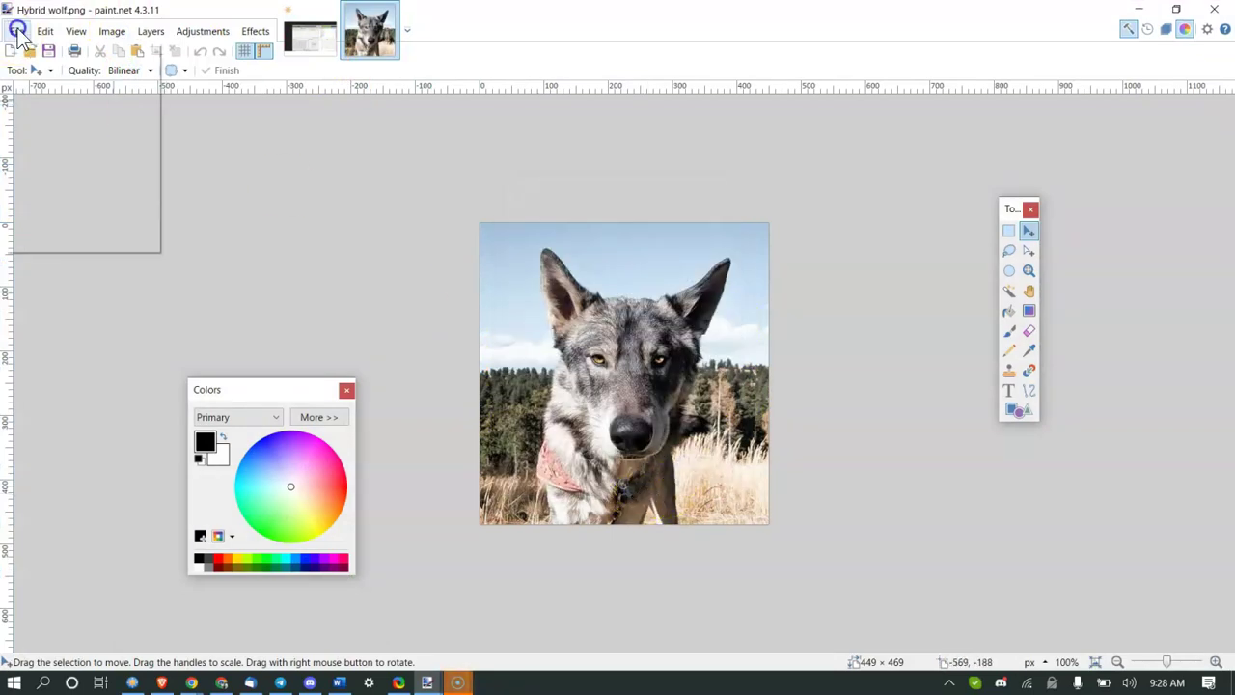
pyautogui.moveTo(112, 31)
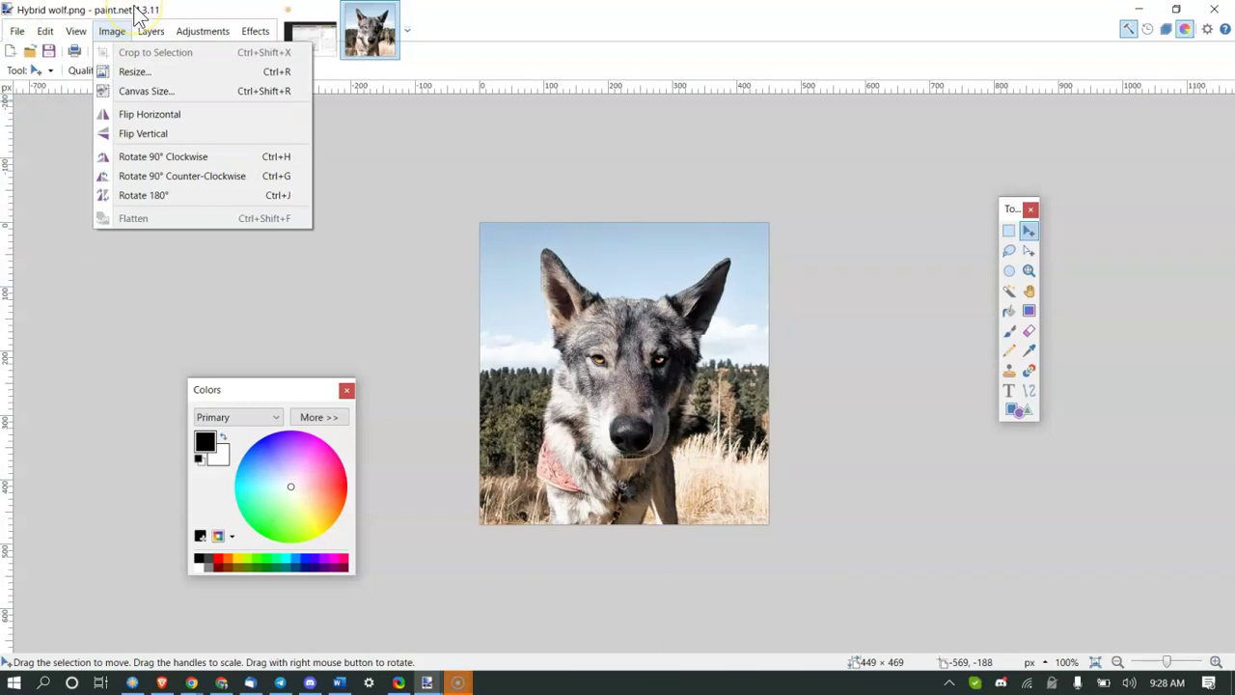
pyautogui.click(19, 30)
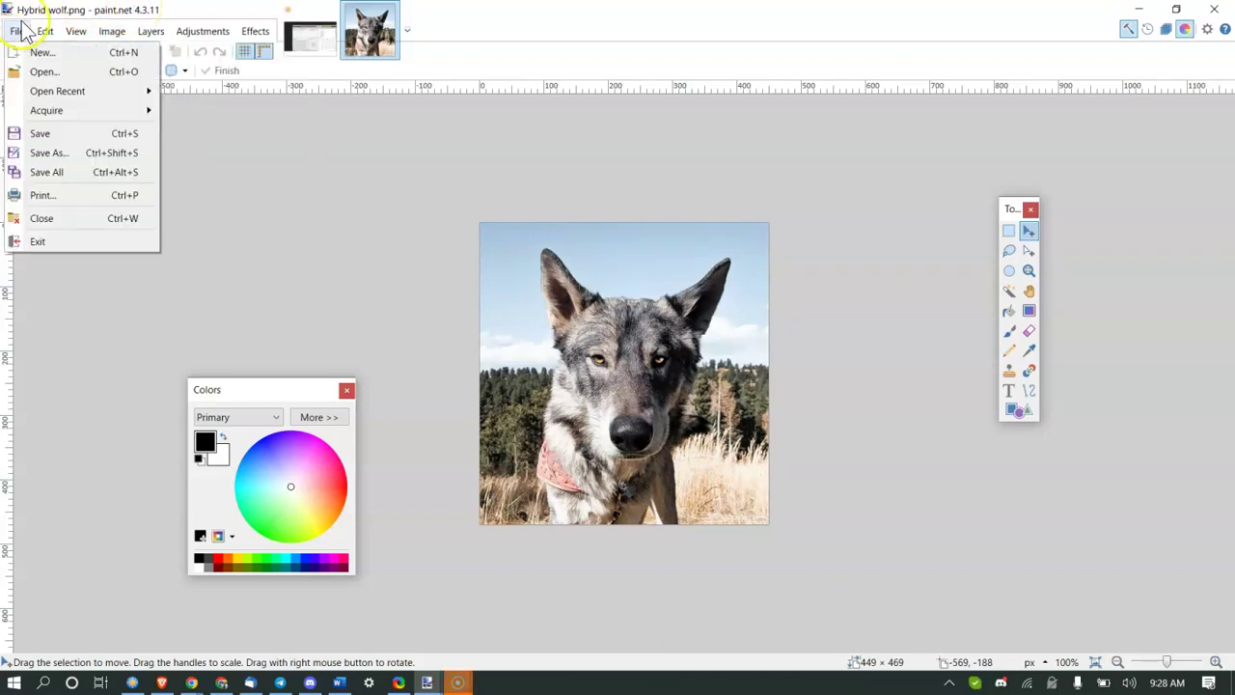
pyautogui.click(29, 152)
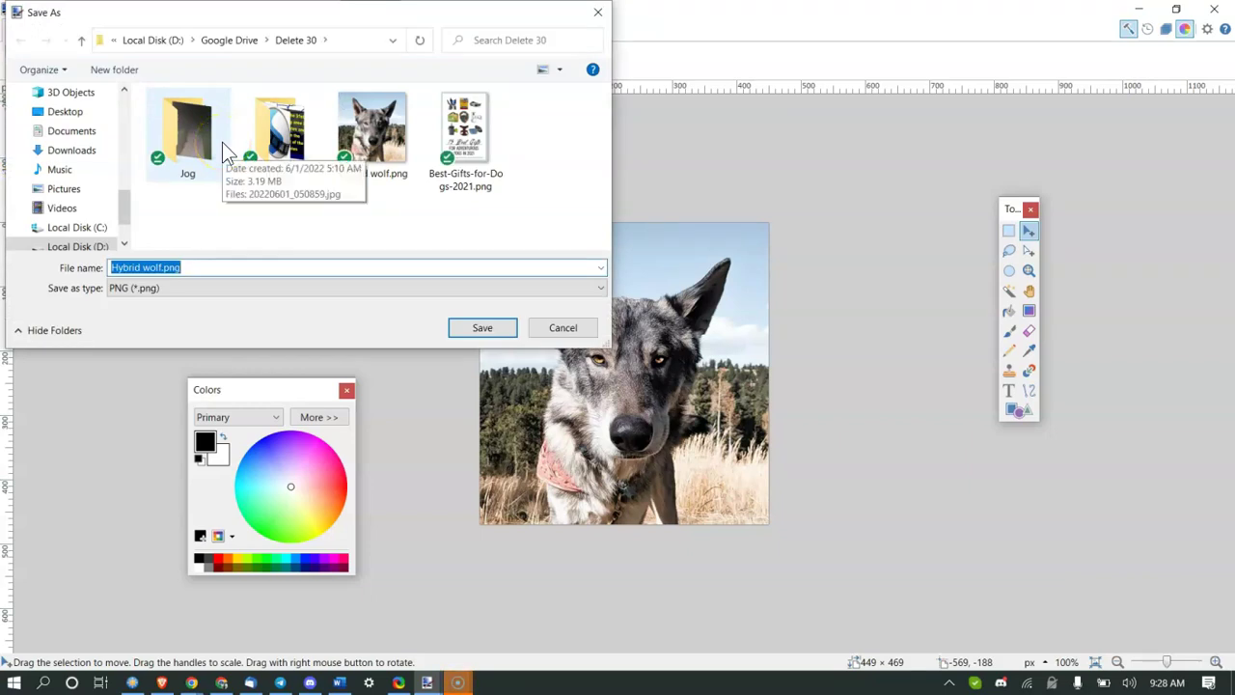
pyautogui.click(201, 266)
pyautogui.click(174, 289)
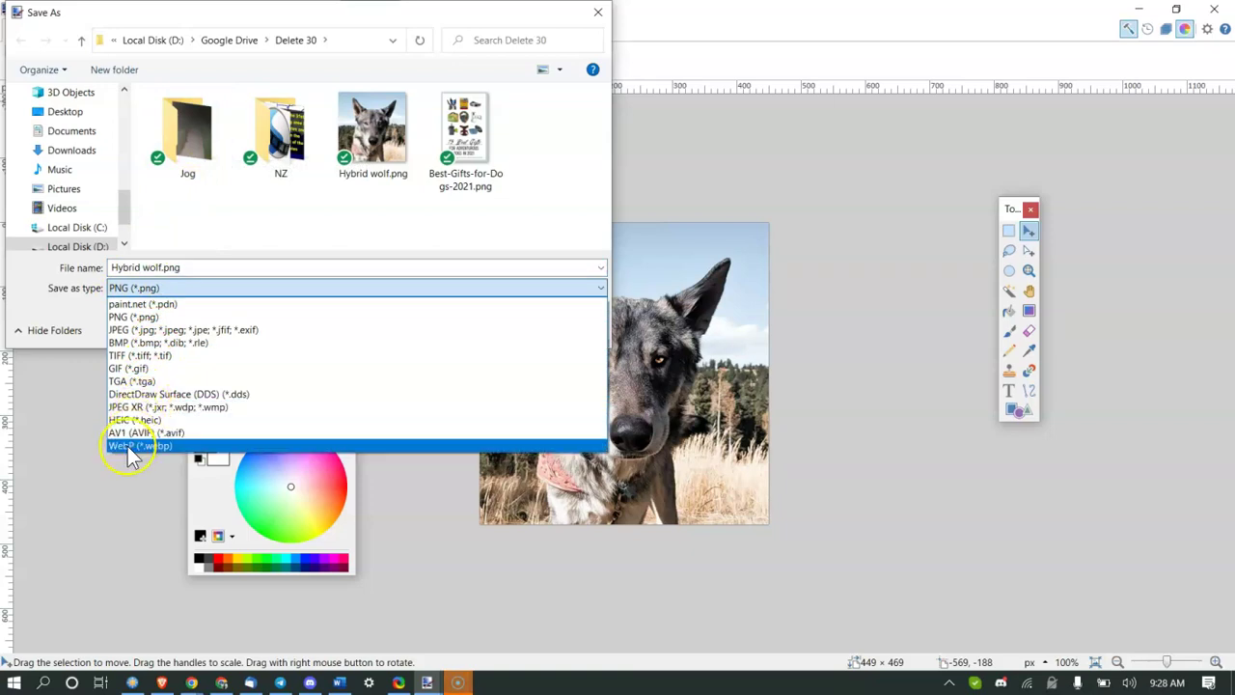
pyautogui.click(132, 448)
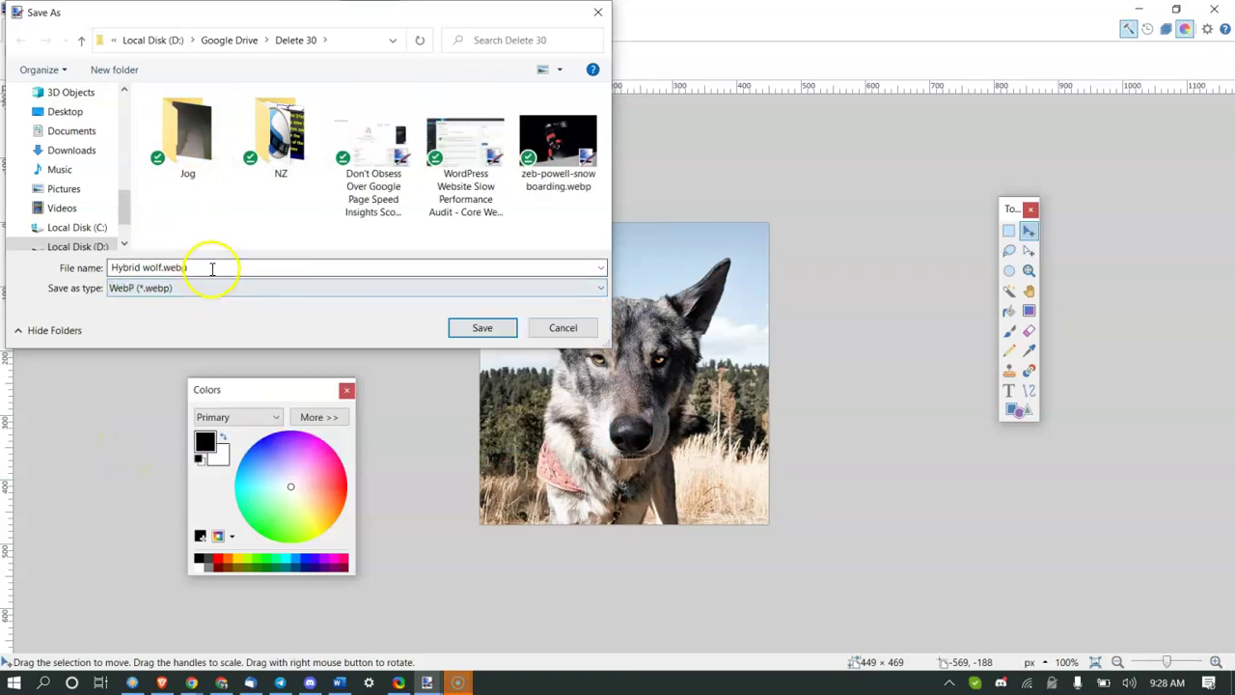
pyautogui.doubleClick(211, 268)
pyautogui.click(494, 338)
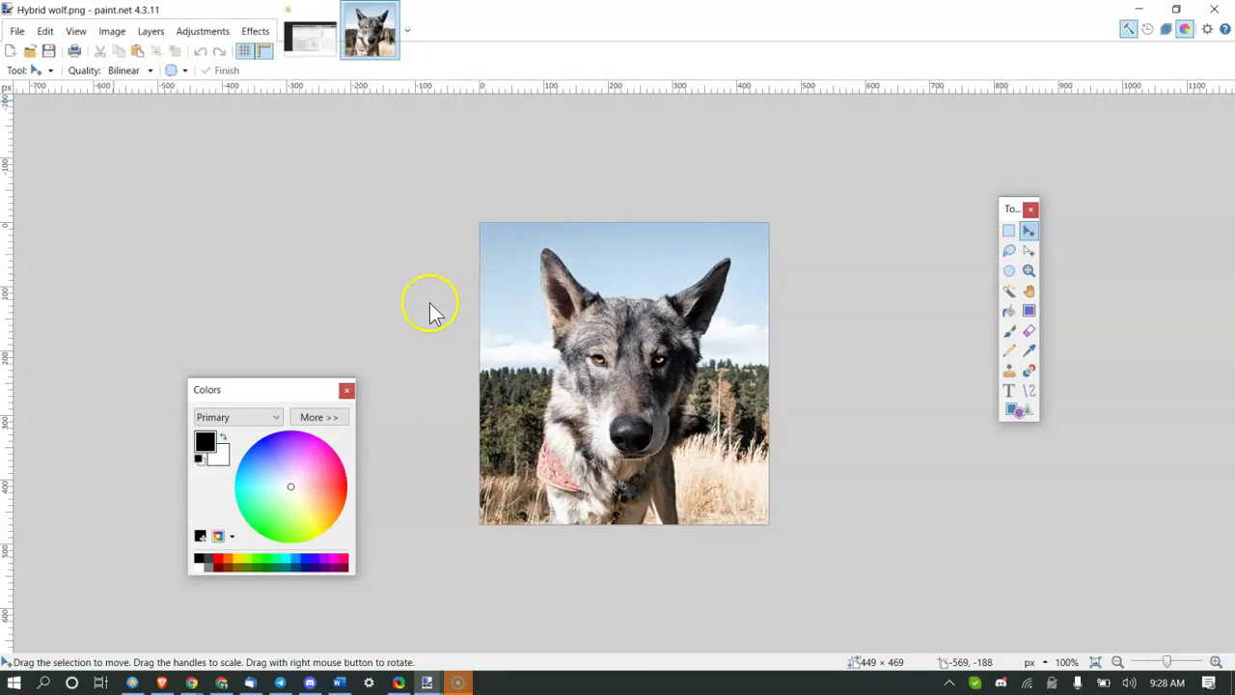
# - Compare the WebP preview's file size at quality 100 and 29, and dismiss the save configuration without saving
pyautogui.moveTo(188, 160); pyautogui.dragTo(226, 169)
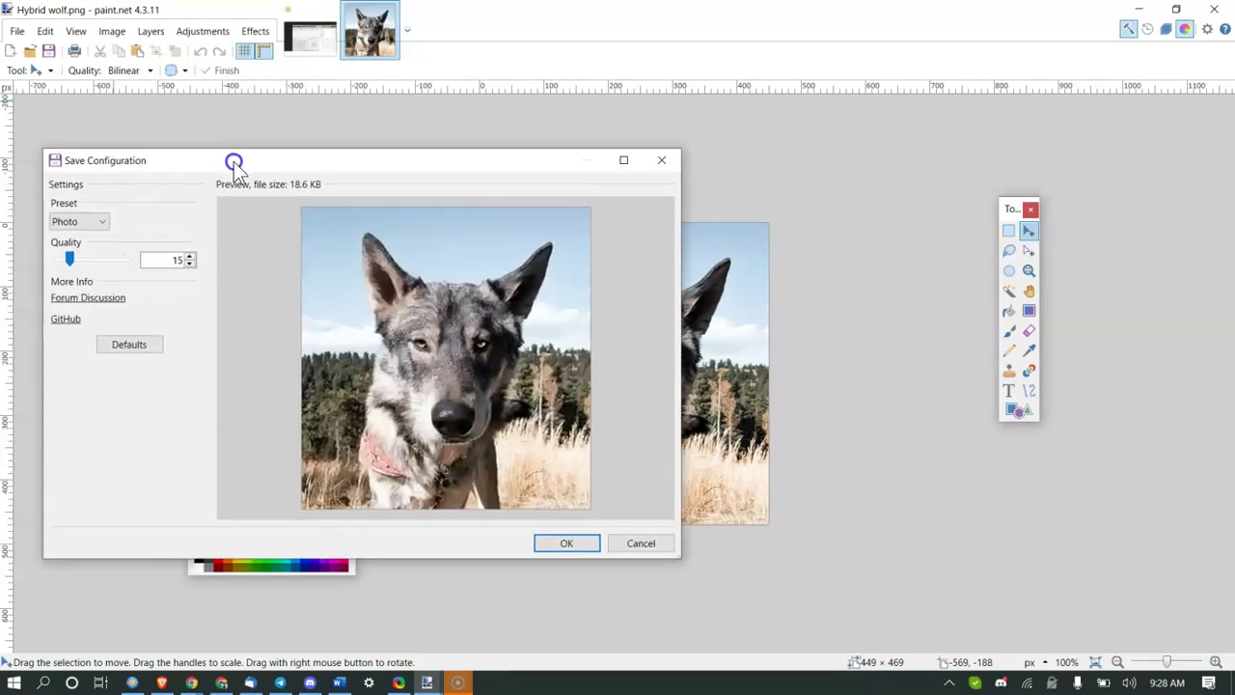
pyautogui.moveTo(66, 262); pyautogui.dragTo(102, 267)
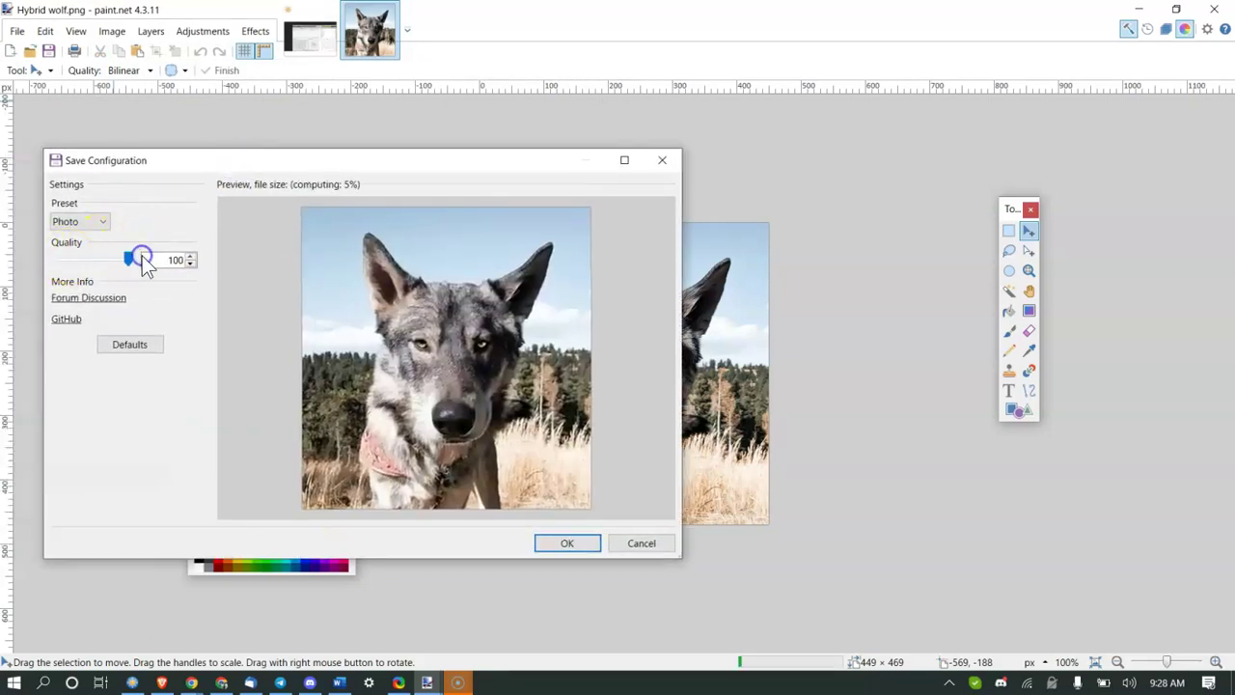
pyautogui.click(152, 254)
pyautogui.click(127, 260)
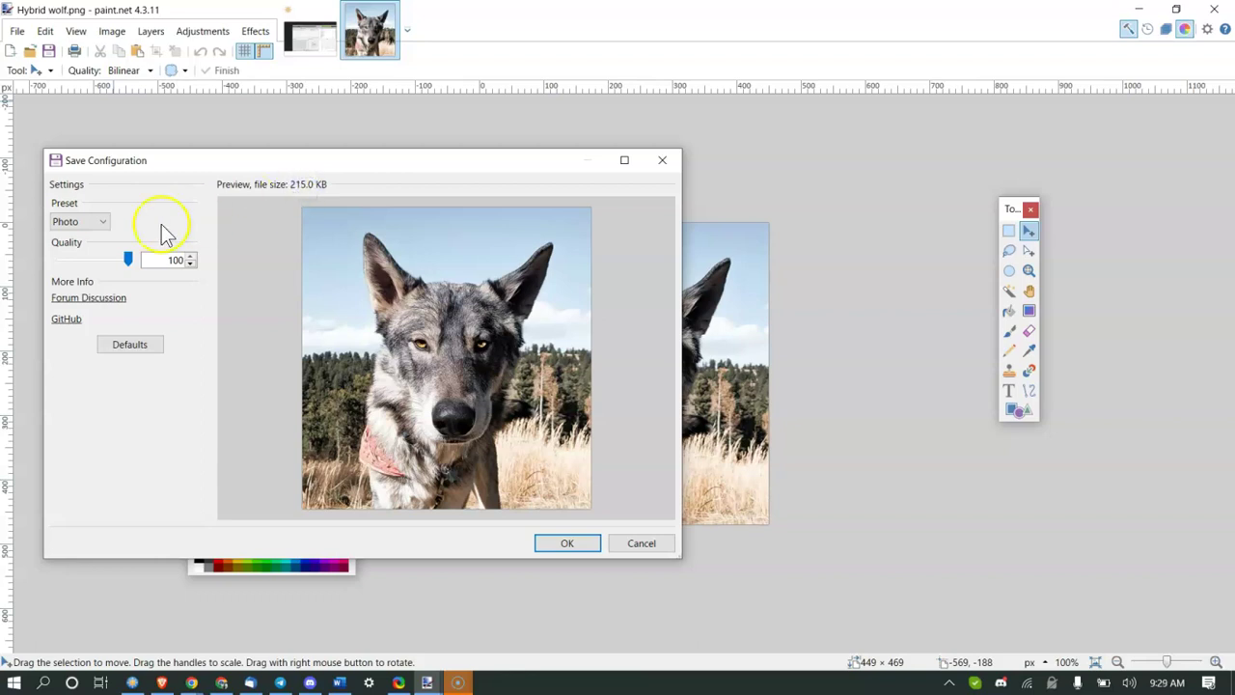
pyautogui.click(84, 261)
pyautogui.moveTo(86, 267)
pyautogui.mouseDown()
pyautogui.moveTo(110, 268)
pyautogui.moveTo(73, 263)
pyautogui.moveTo(90, 259)
pyautogui.mouseUp()
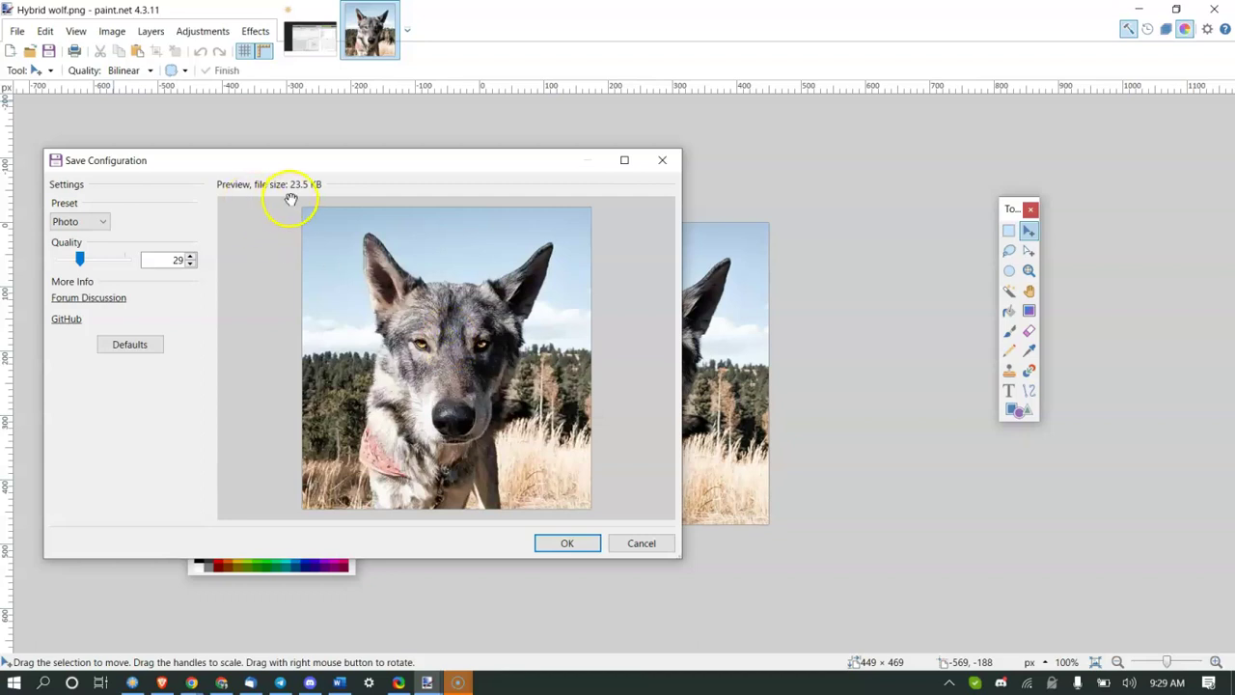
pyautogui.click(662, 160)
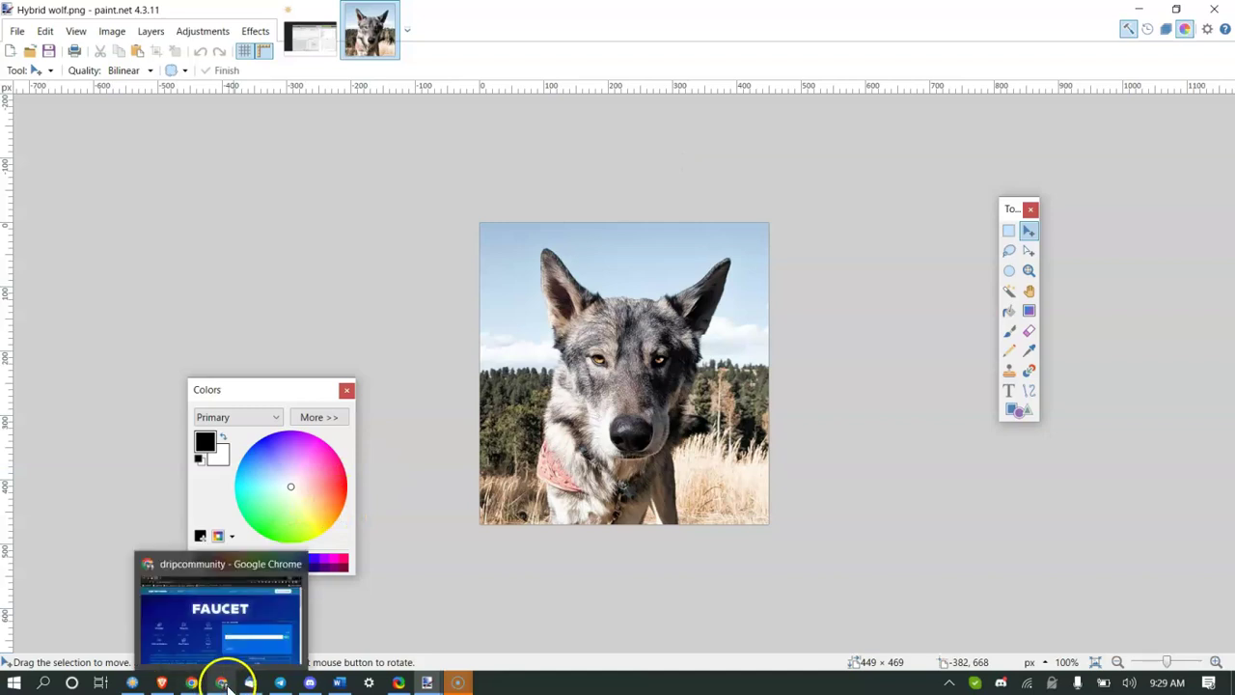
# - Switch to Chrome and review the 9:20:17 AM WebPageTest result for livingtinywithawolf.com, down to its Individual Runs section
pyautogui.moveTo(189, 680)
pyautogui.click(170, 656)
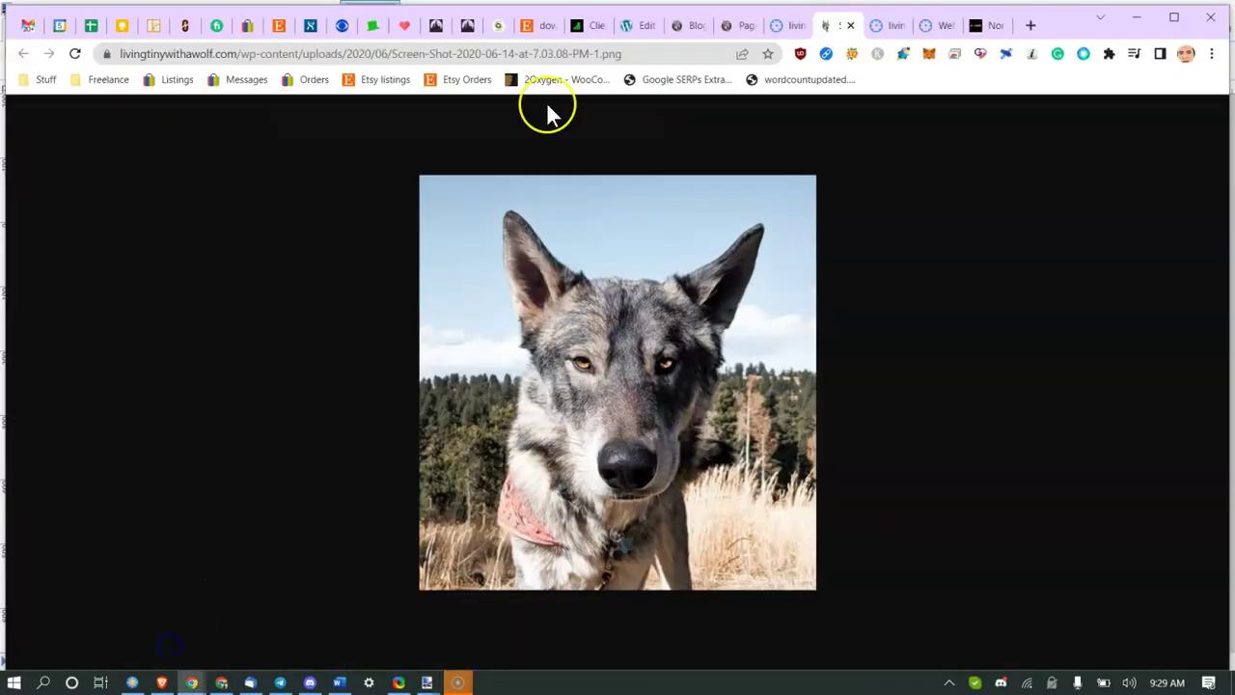
pyautogui.click(629, 25)
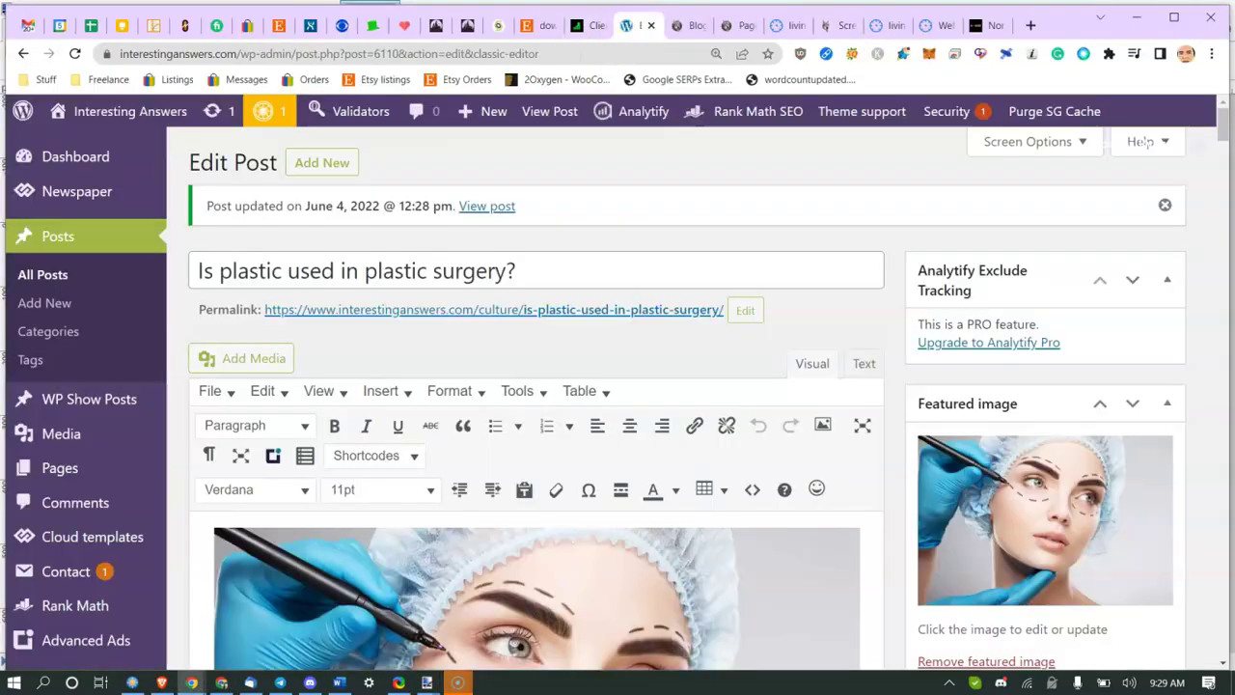
pyautogui.click(700, 25)
pyautogui.click(784, 25)
pyautogui.click(874, 25)
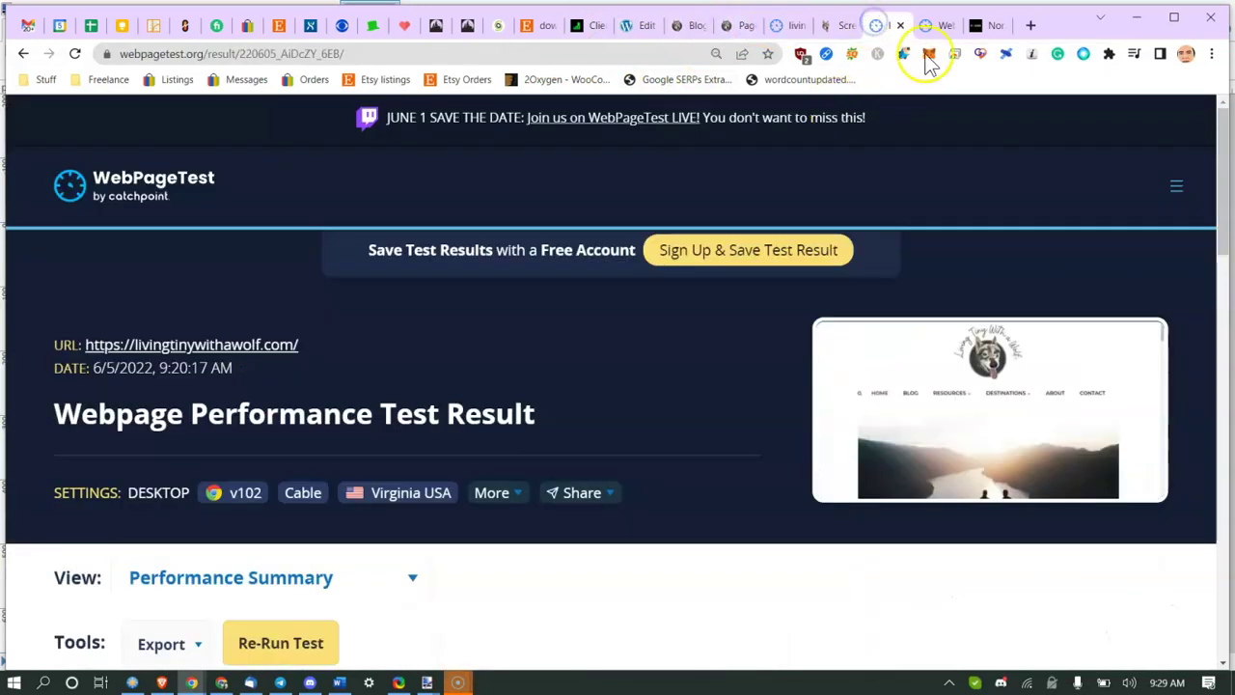
pyautogui.click(942, 27)
pyautogui.click(884, 26)
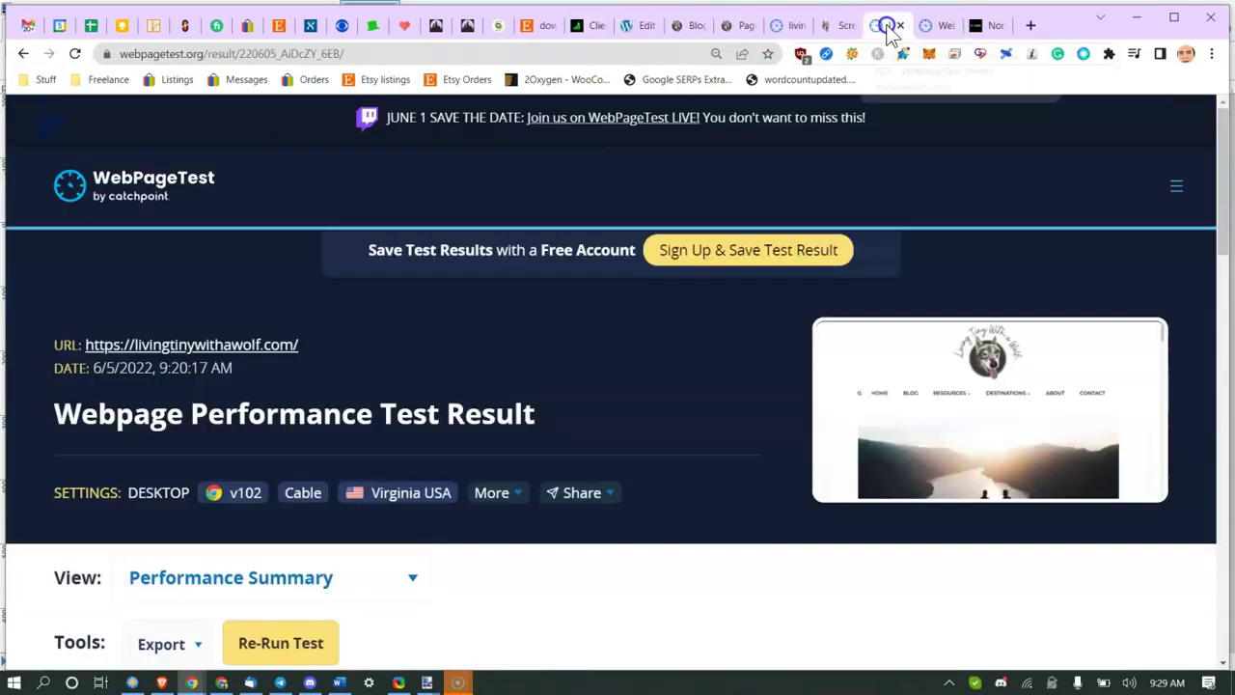
pyautogui.scroll(-5, 680, 123)
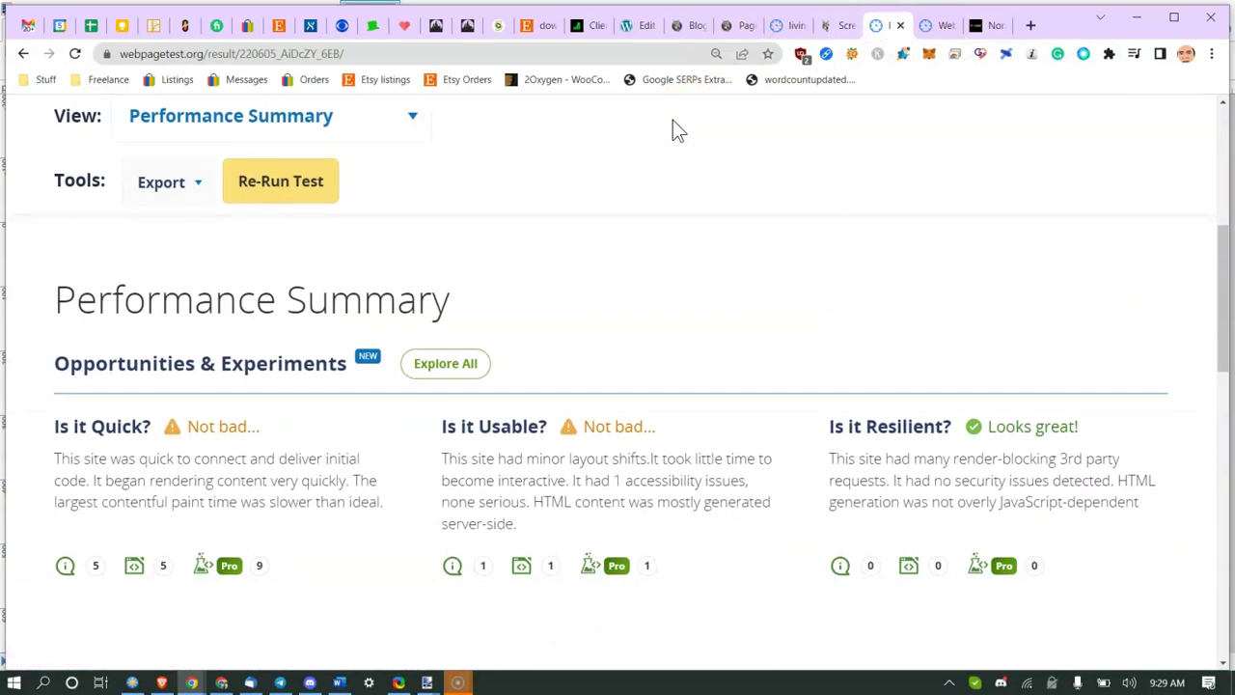
pyautogui.scroll(-5, 672, 119)
pyautogui.scroll(-5, 849, 116)
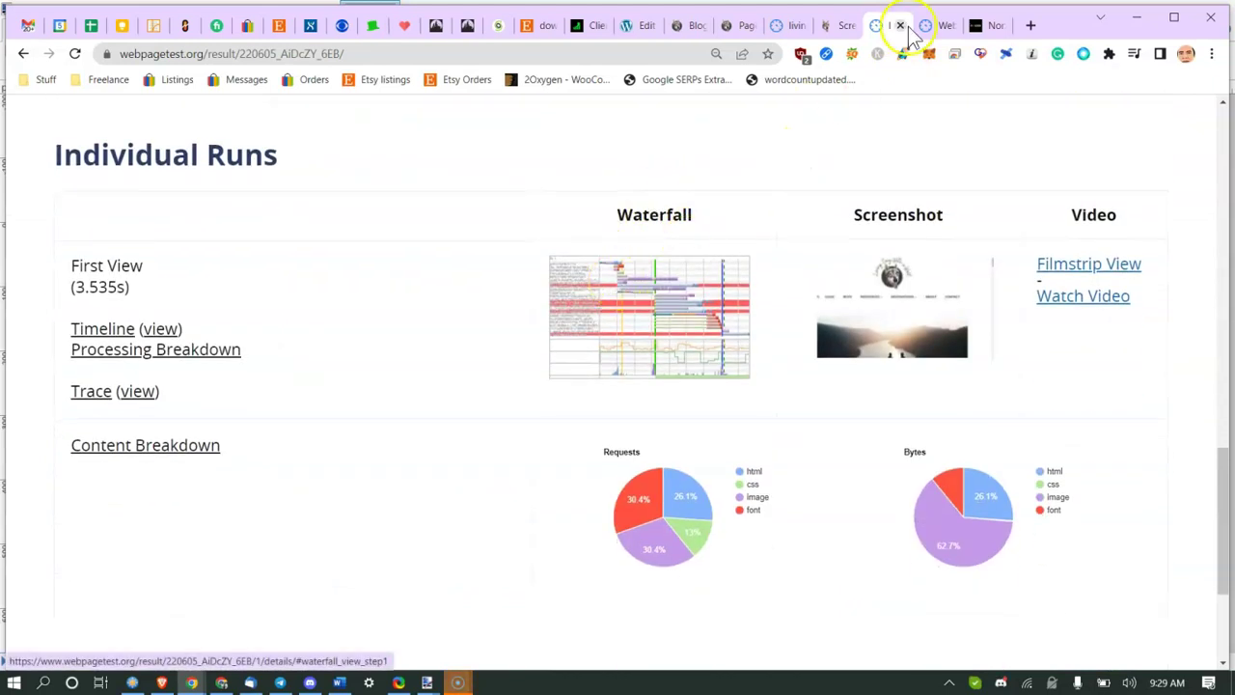
# - Return to the WebPageTest waterfall details page and close the Request #9 dialog
pyautogui.click(900, 25)
pyautogui.scroll(-7, 703, 187)
pyautogui.scroll(5, 752, 106)
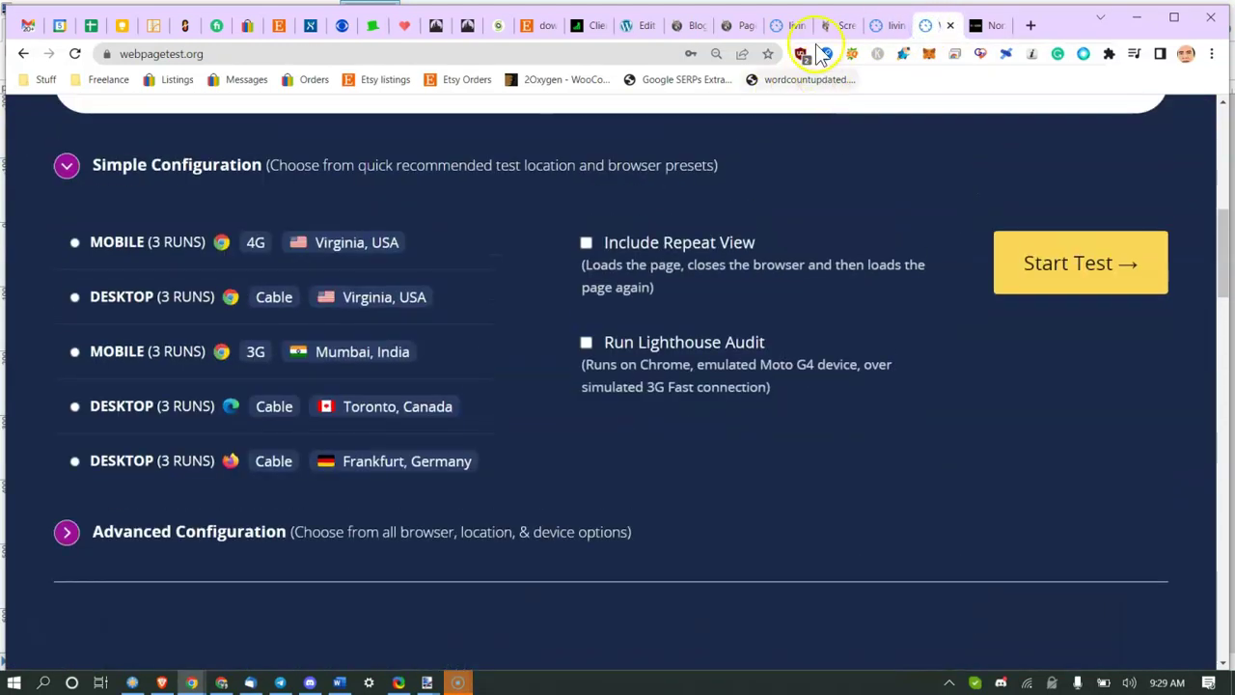
pyautogui.click(791, 26)
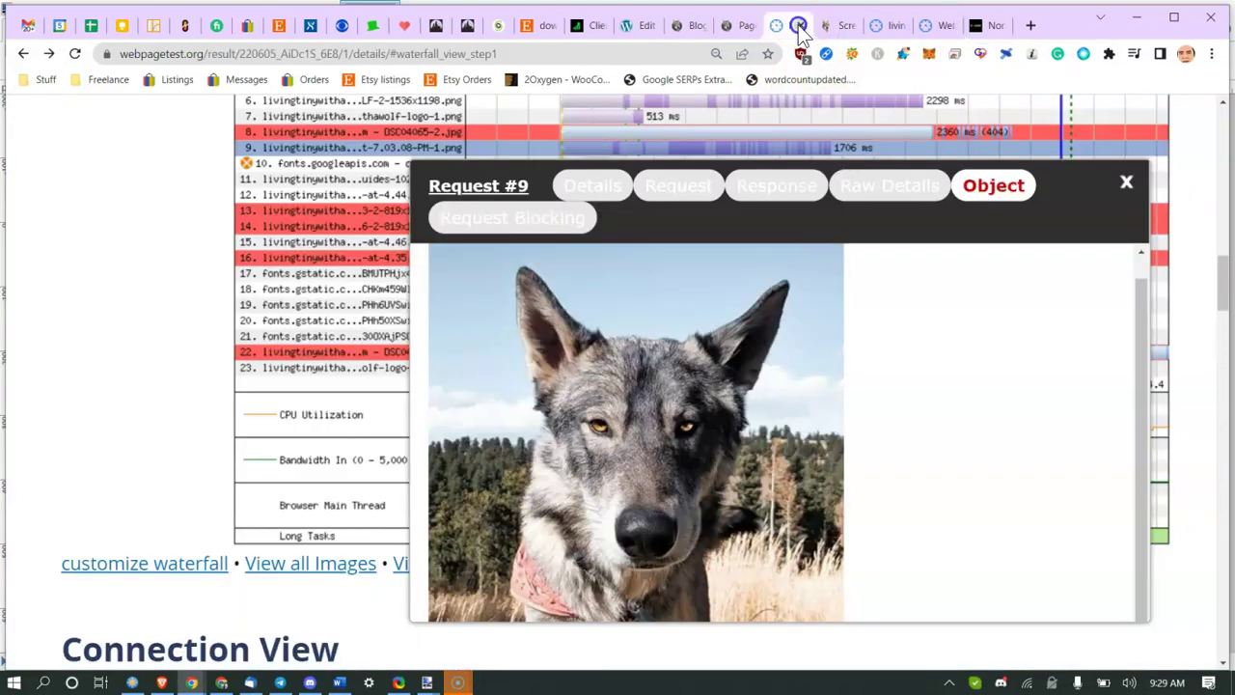
pyautogui.click(1125, 183)
# - Sort the Request Details table by Bytes Downloaded, largest first
pyautogui.scroll(-7, 806, 251)
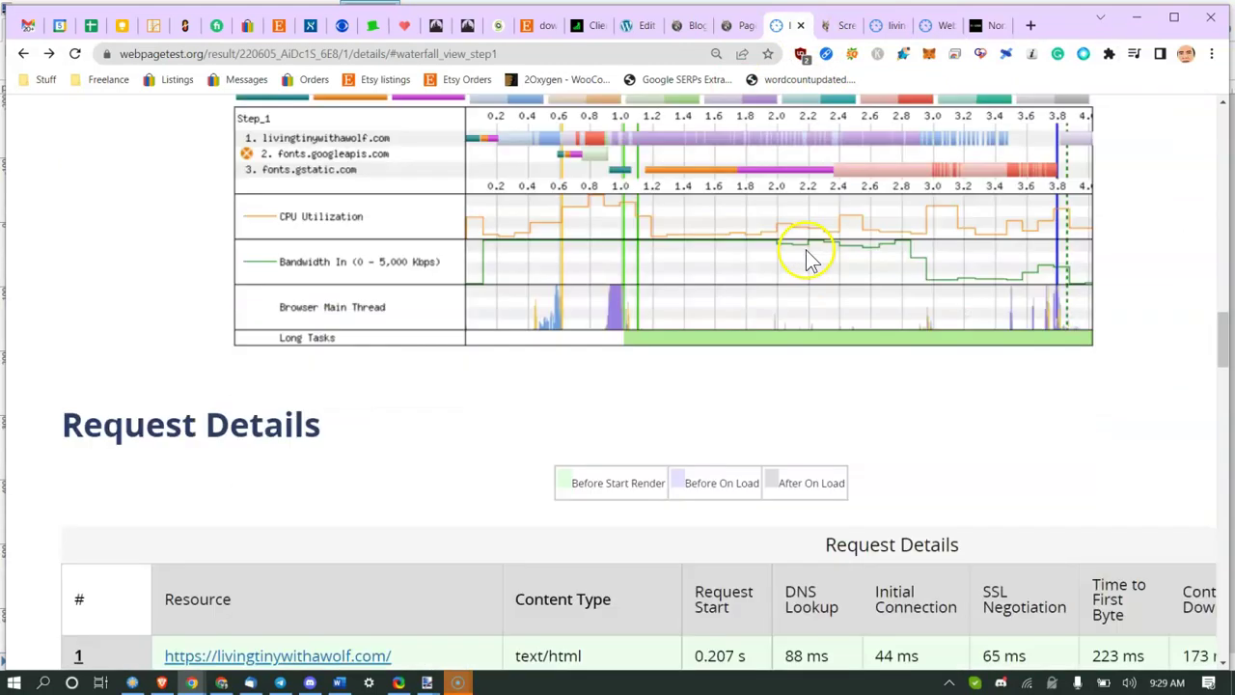
pyautogui.scroll(-6, 811, 253)
pyautogui.scroll(3, 955, 299)
pyautogui.moveTo(1074, 409); pyautogui.dragTo(1163, 358)
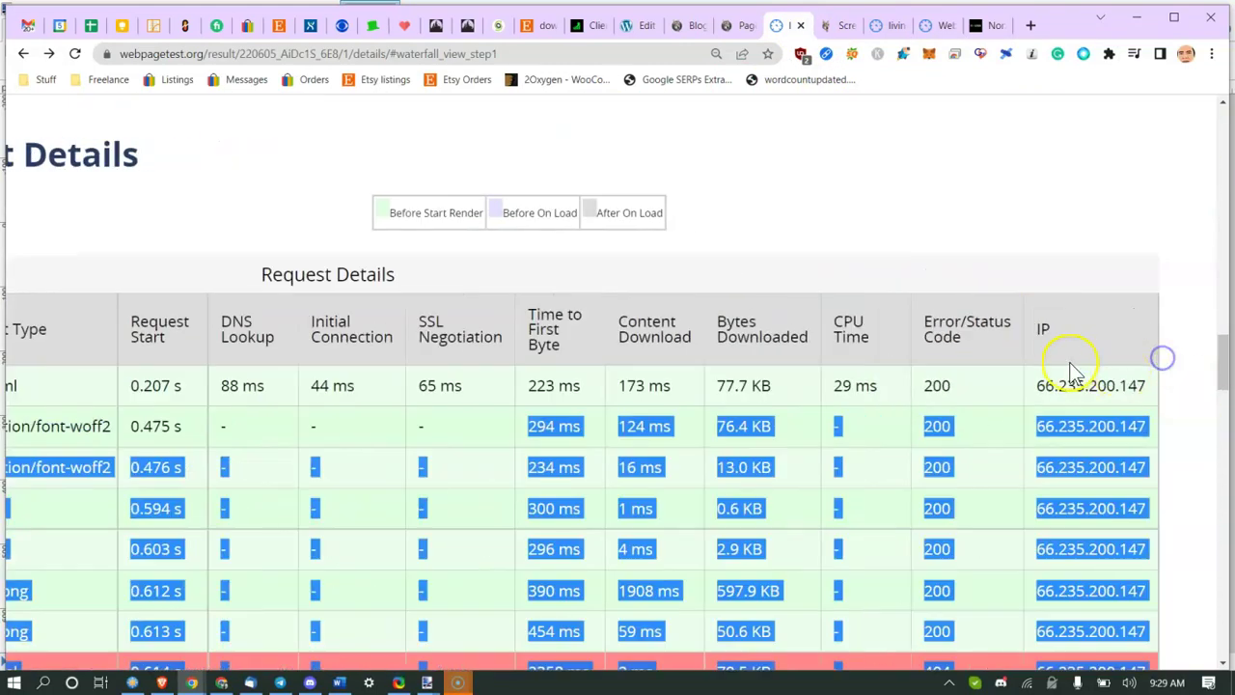
pyautogui.scroll(-3, 712, 311)
pyautogui.scroll(3, 731, 193)
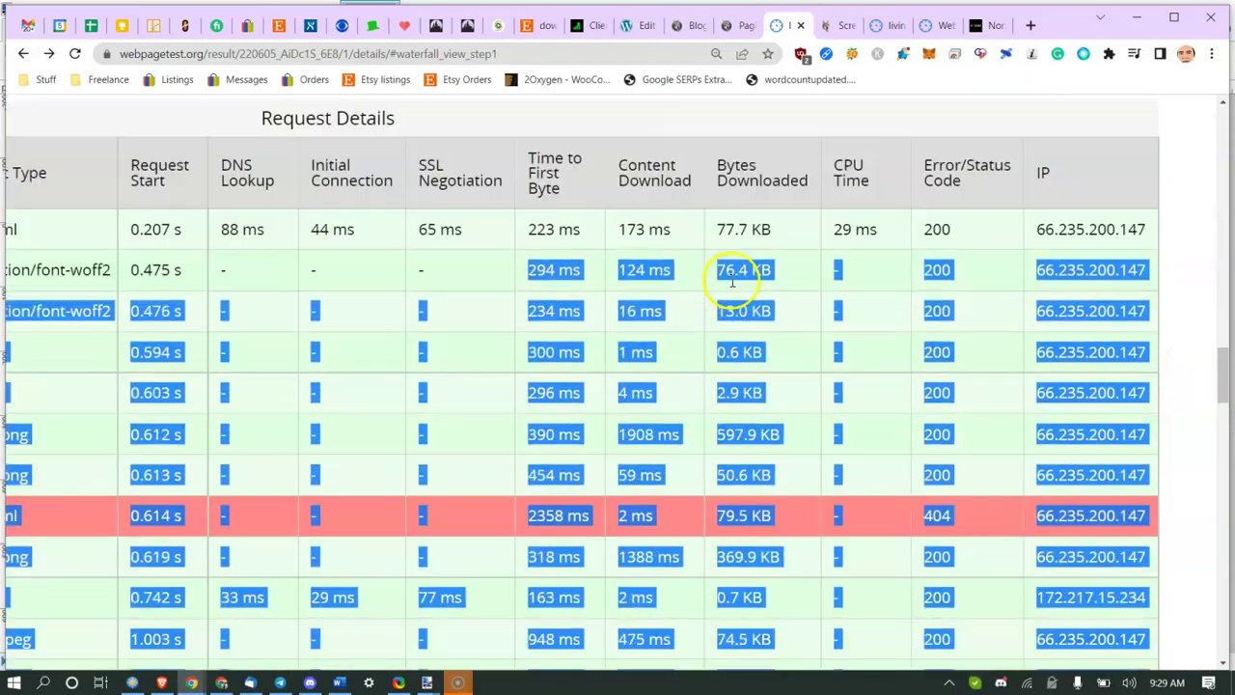
pyautogui.click(724, 301)
pyautogui.click(724, 301)
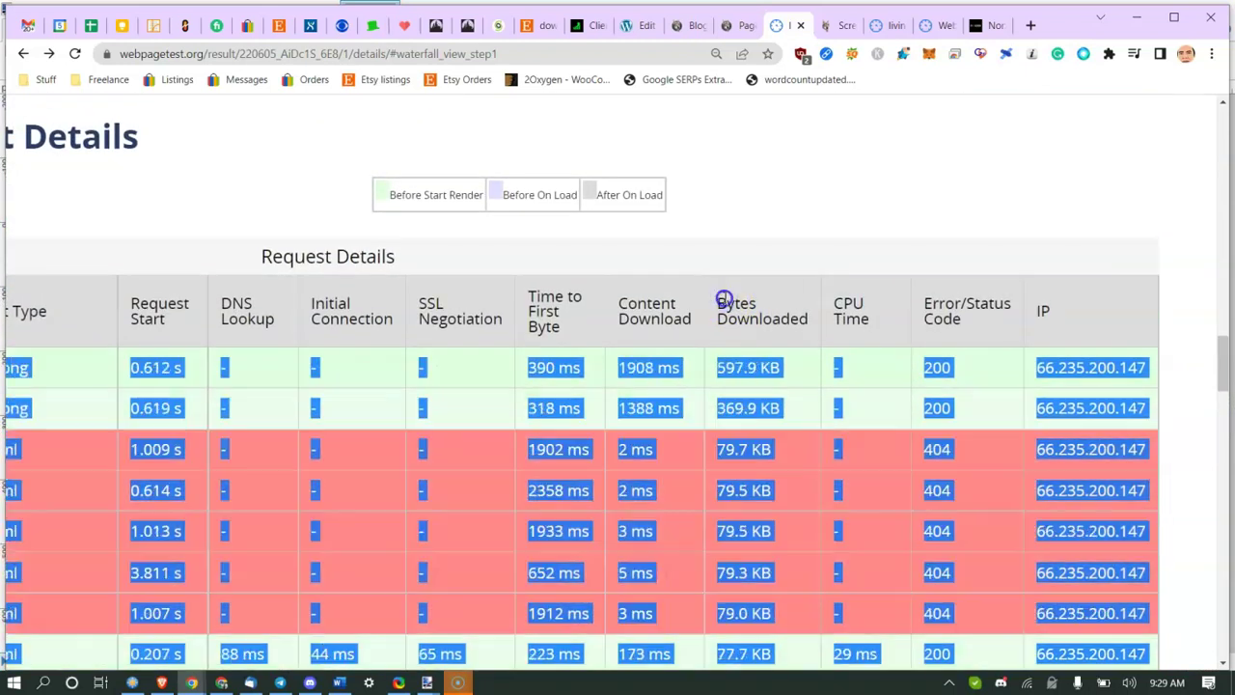
# - Examine the resource names and downloaded bytes of the two PNG images heading the sorted request table
pyautogui.click(730, 362)
pyautogui.moveTo(30, 370); pyautogui.dragTo(87, 357)
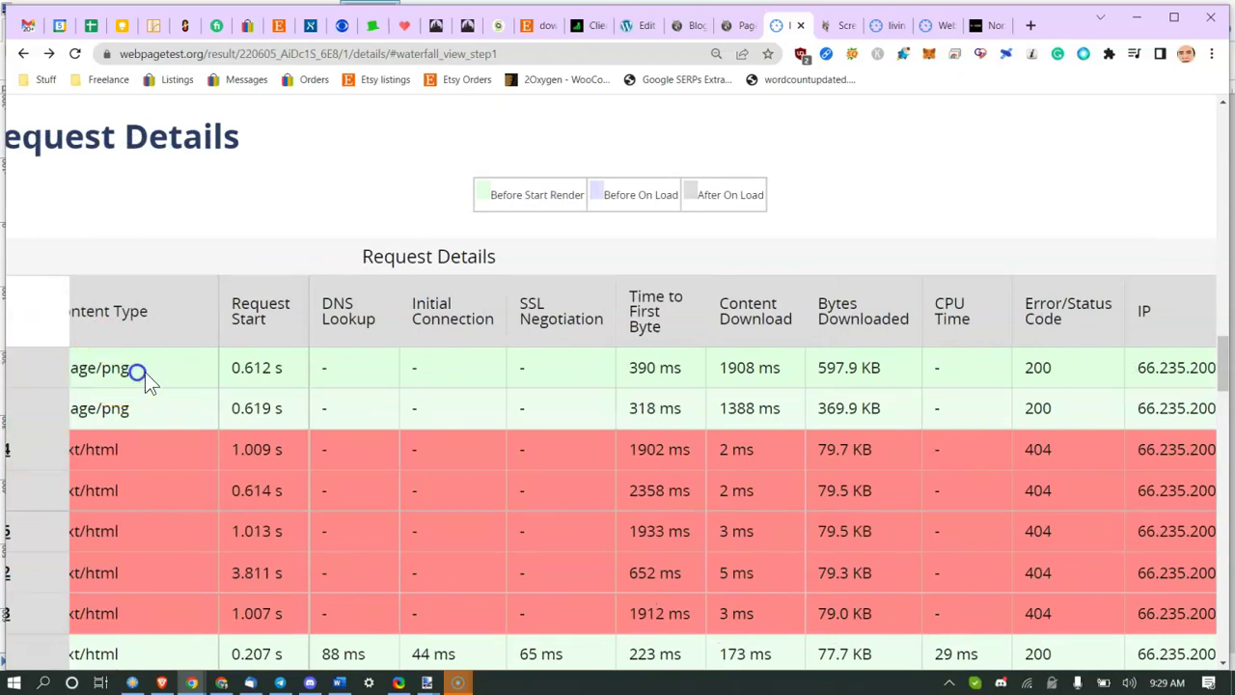
pyautogui.hscroll(-4, 149, 376)
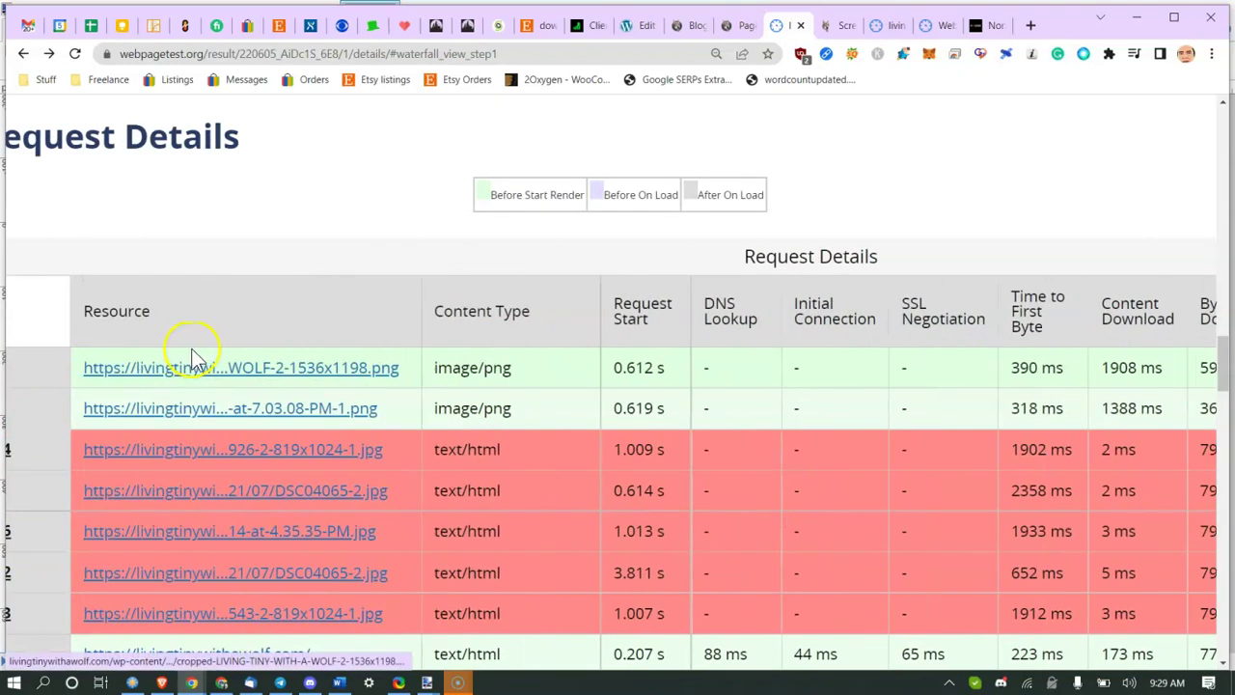
pyautogui.hscroll(5, 439, 445)
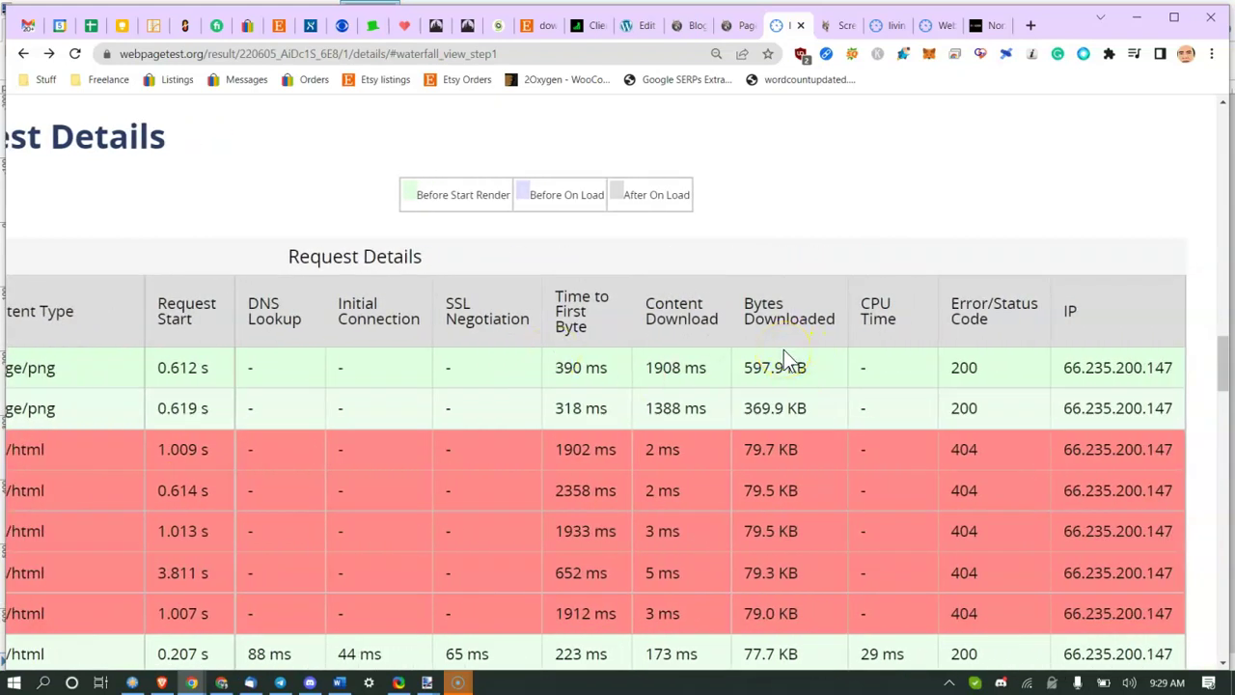
pyautogui.moveTo(769, 391); pyautogui.dragTo(778, 405)
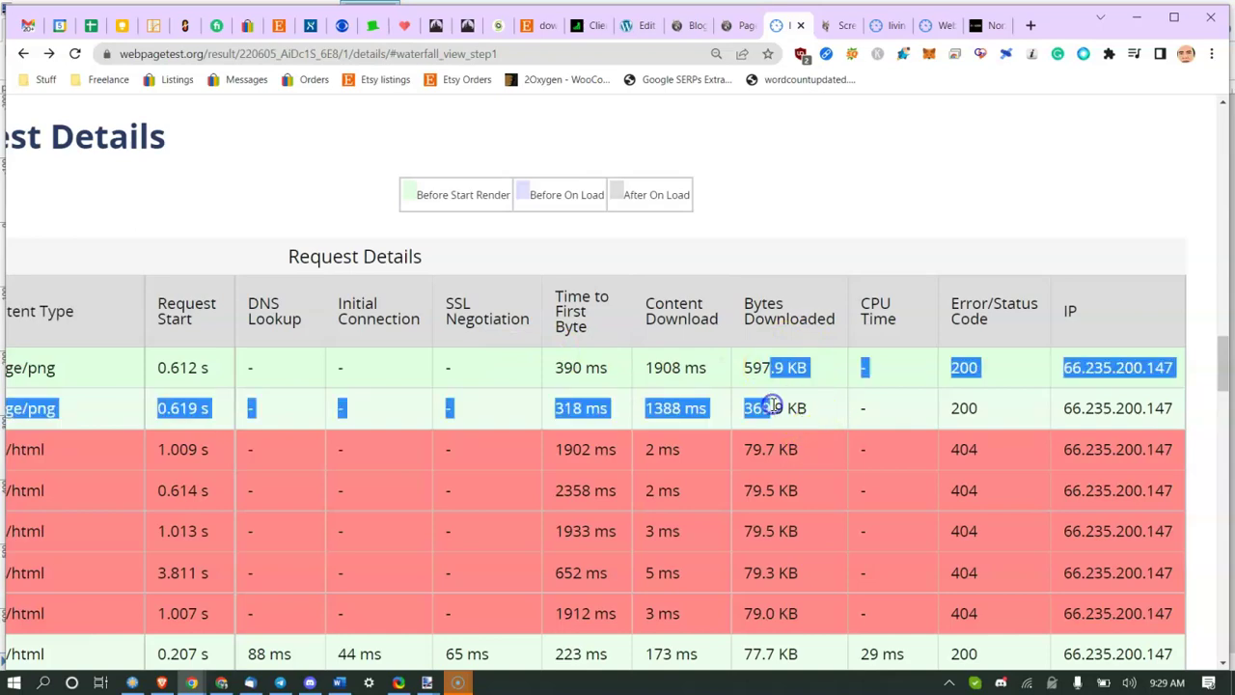
# - Examine the details of font request 17 in the waterfall and close its dialog
pyautogui.scroll(10, 740, 363)
pyautogui.scroll(-4, 348, 282)
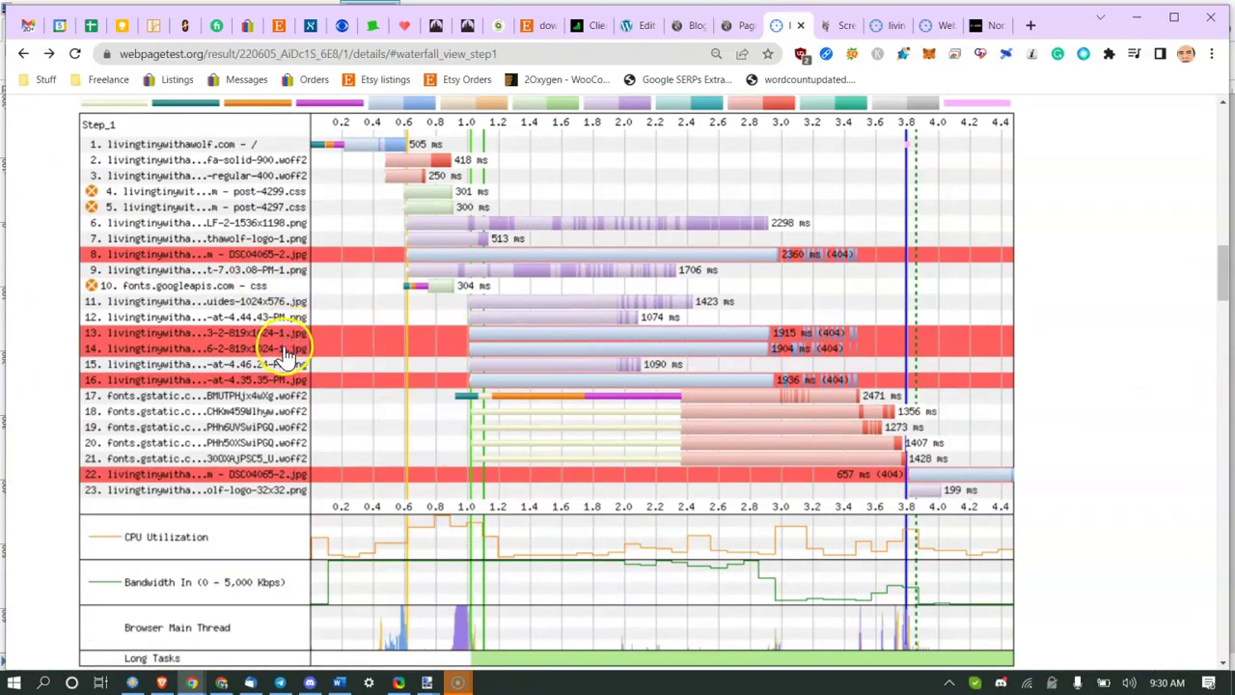
pyautogui.click(285, 400)
pyautogui.scroll(2, 451, 531)
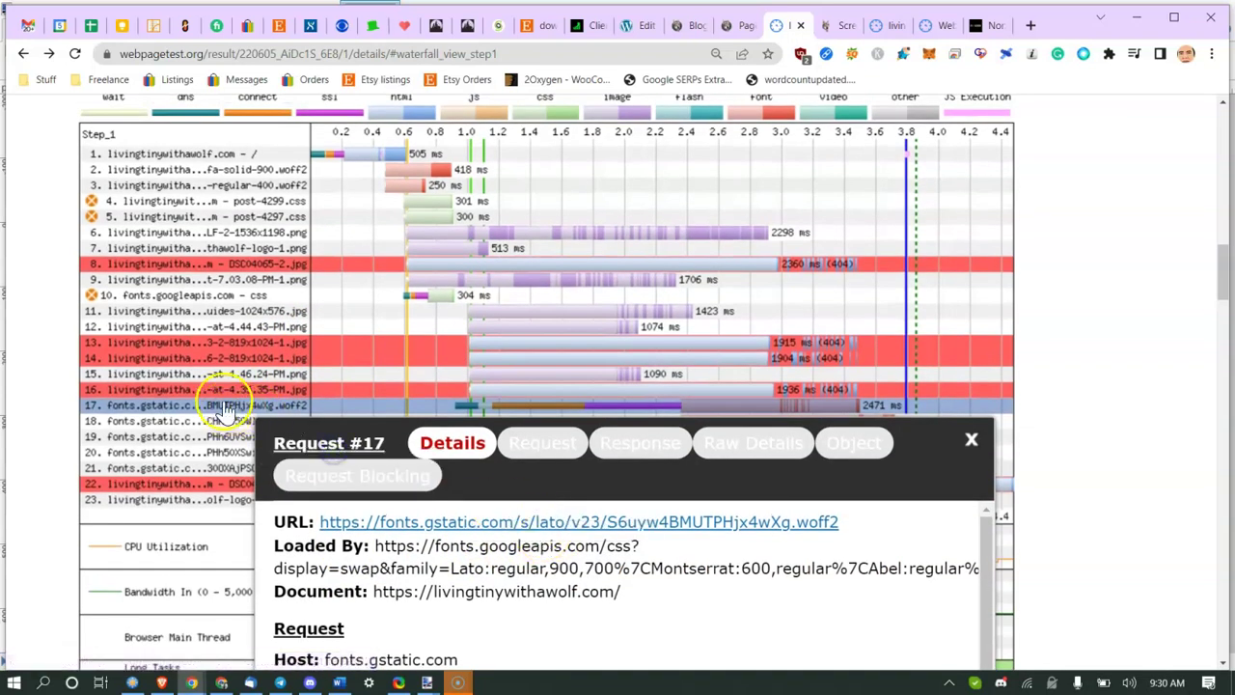
pyautogui.click(970, 440)
pyautogui.click(266, 405)
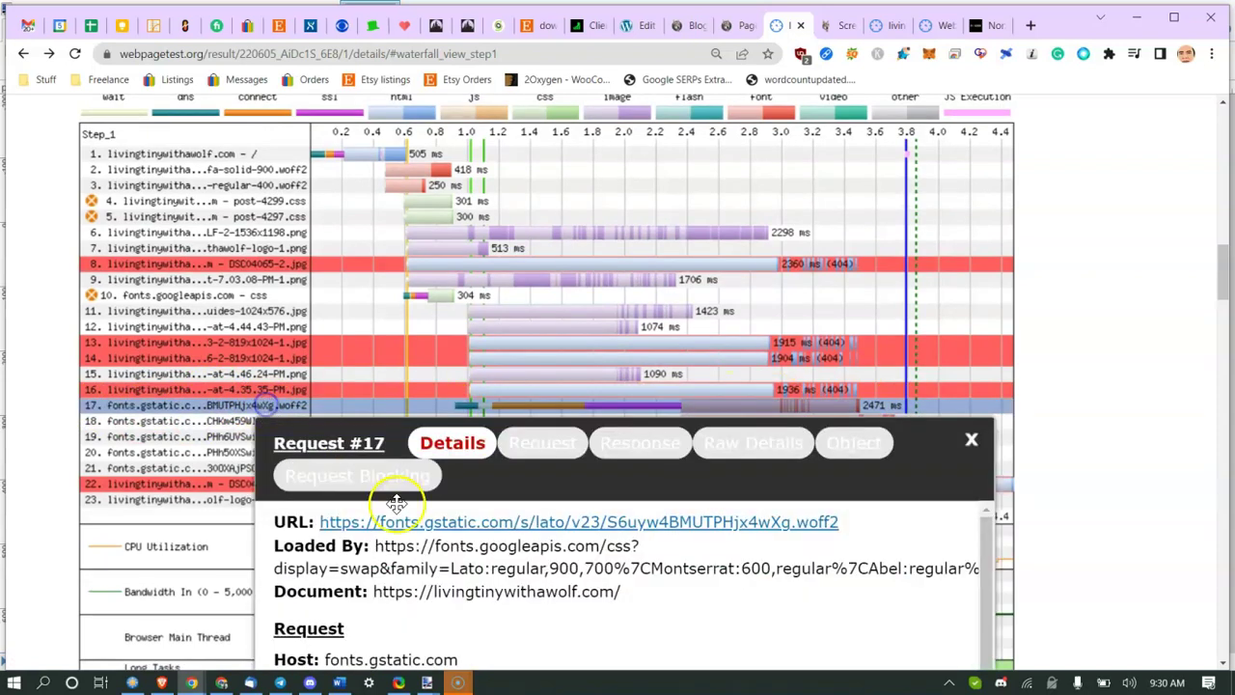
pyautogui.click(971, 444)
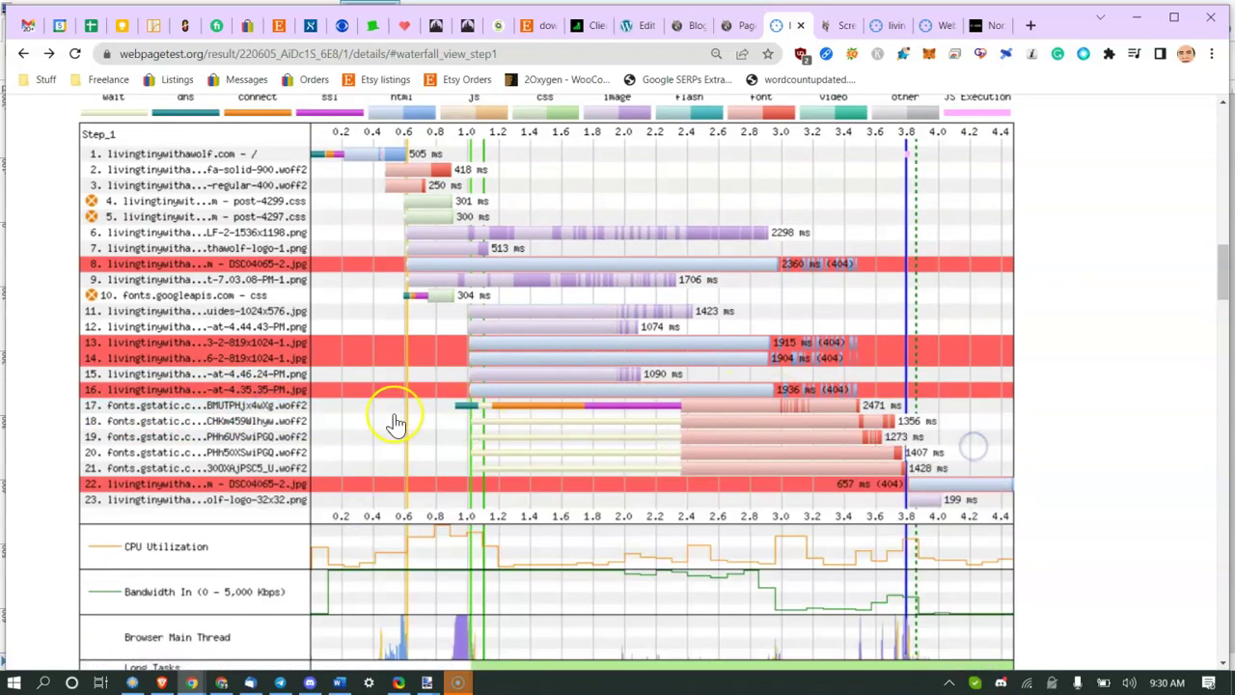
# - View the details of font request 18 in the waterfall and close its dialog
pyautogui.click(285, 422)
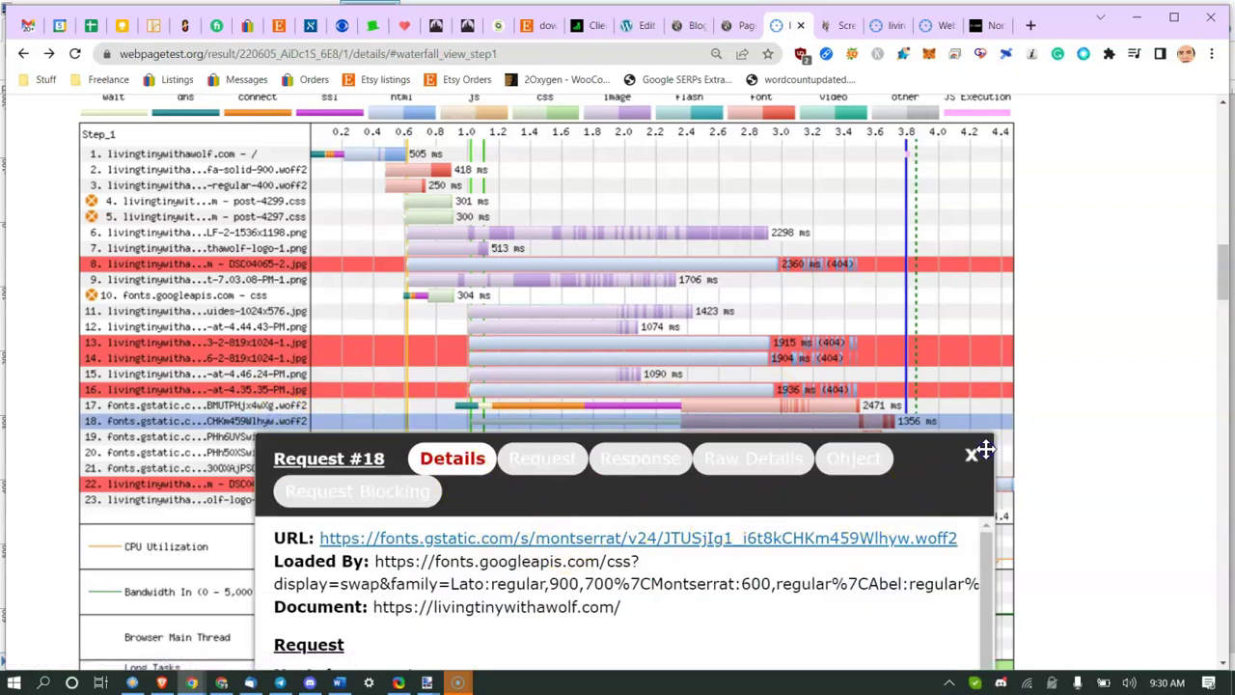
pyautogui.moveTo(977, 455); pyautogui.dragTo(943, 461)
pyautogui.click(939, 470)
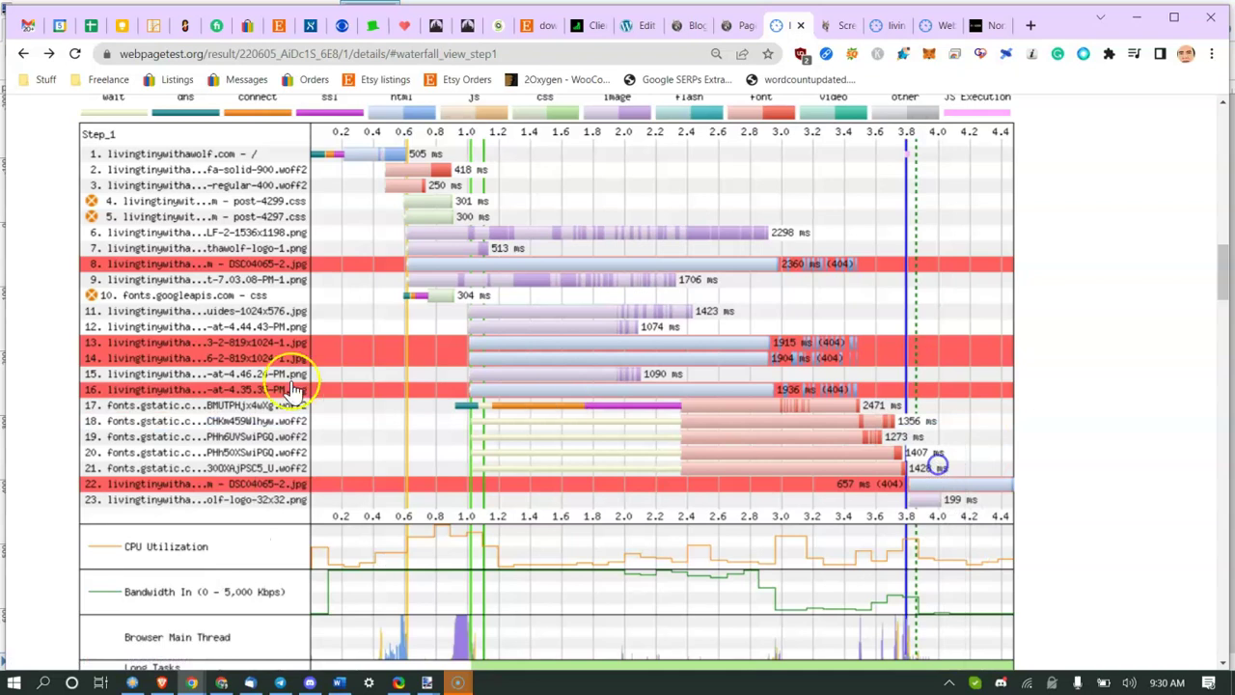
# - View the details of font requests 18 and 20 in the waterfall, closing each dialog after reading it
pyautogui.click(264, 425)
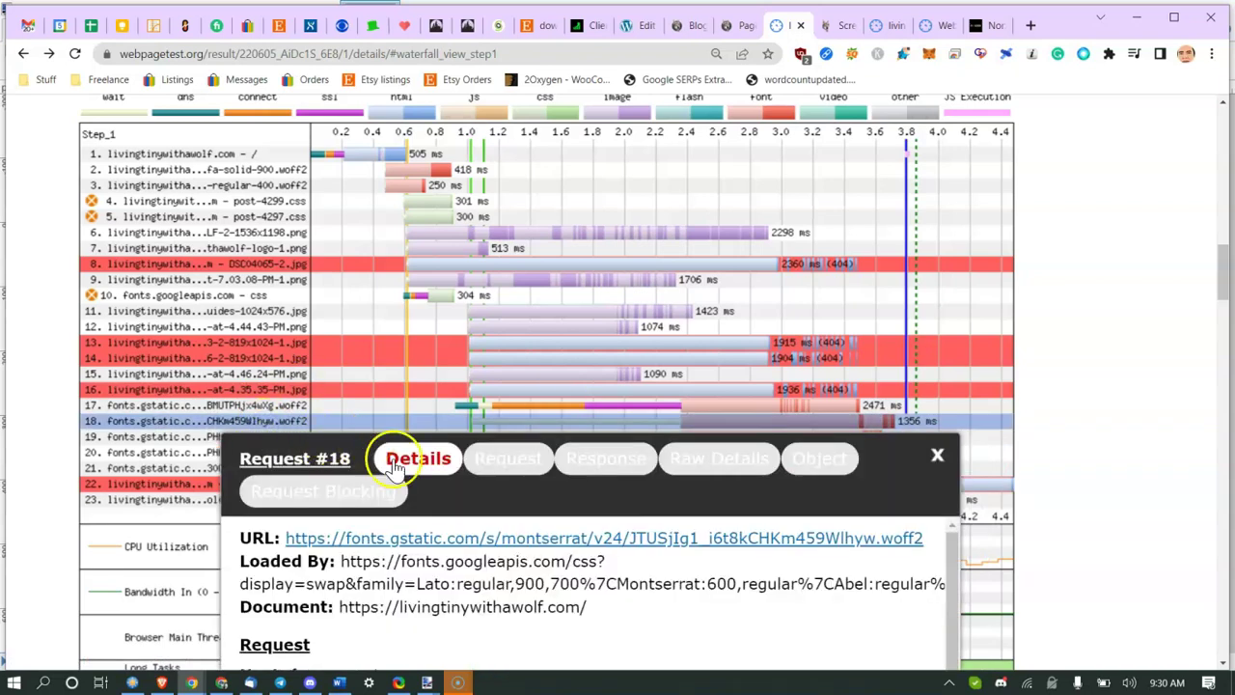
pyautogui.click(936, 455)
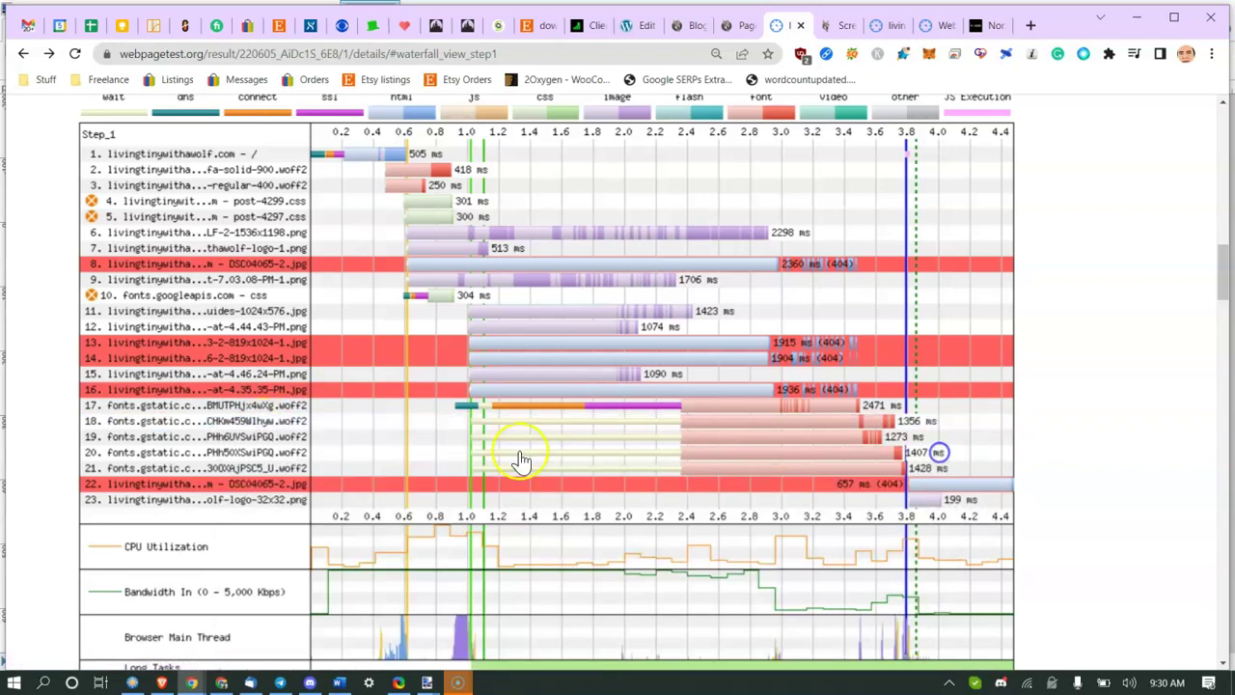
pyautogui.click(252, 437)
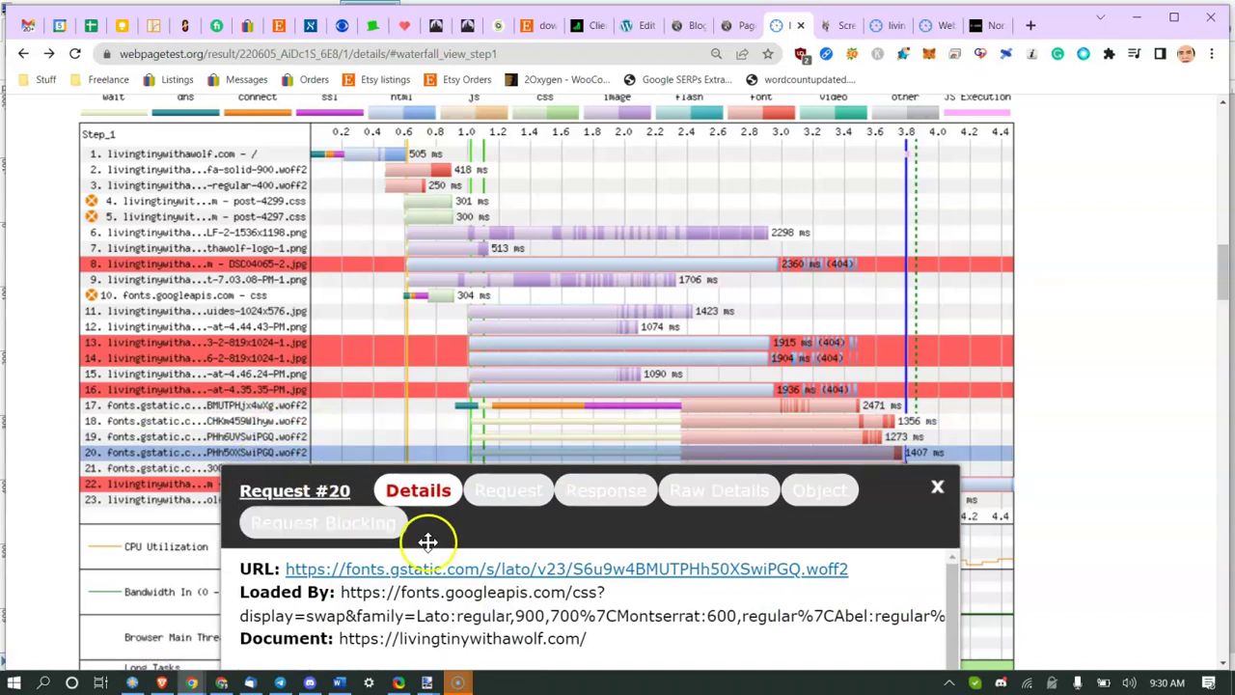
pyautogui.click(937, 487)
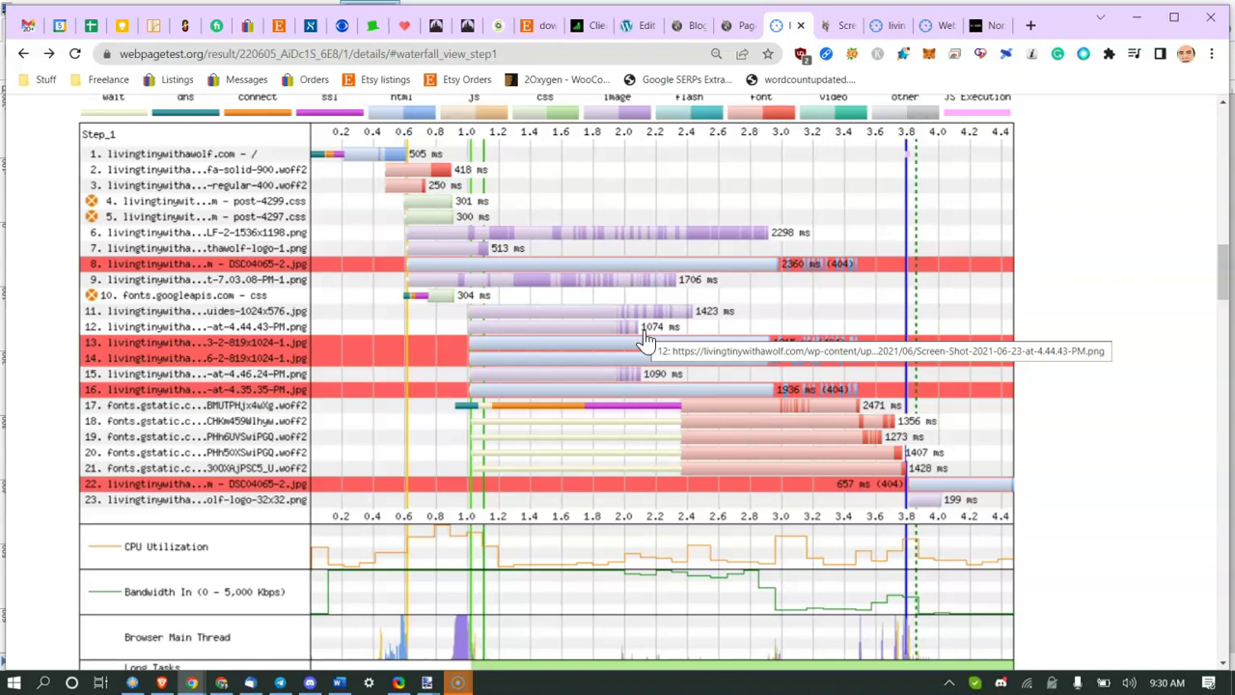
# - Reopen the details of font request 18 to check its font URL and close the dialog
pyautogui.click(156, 421)
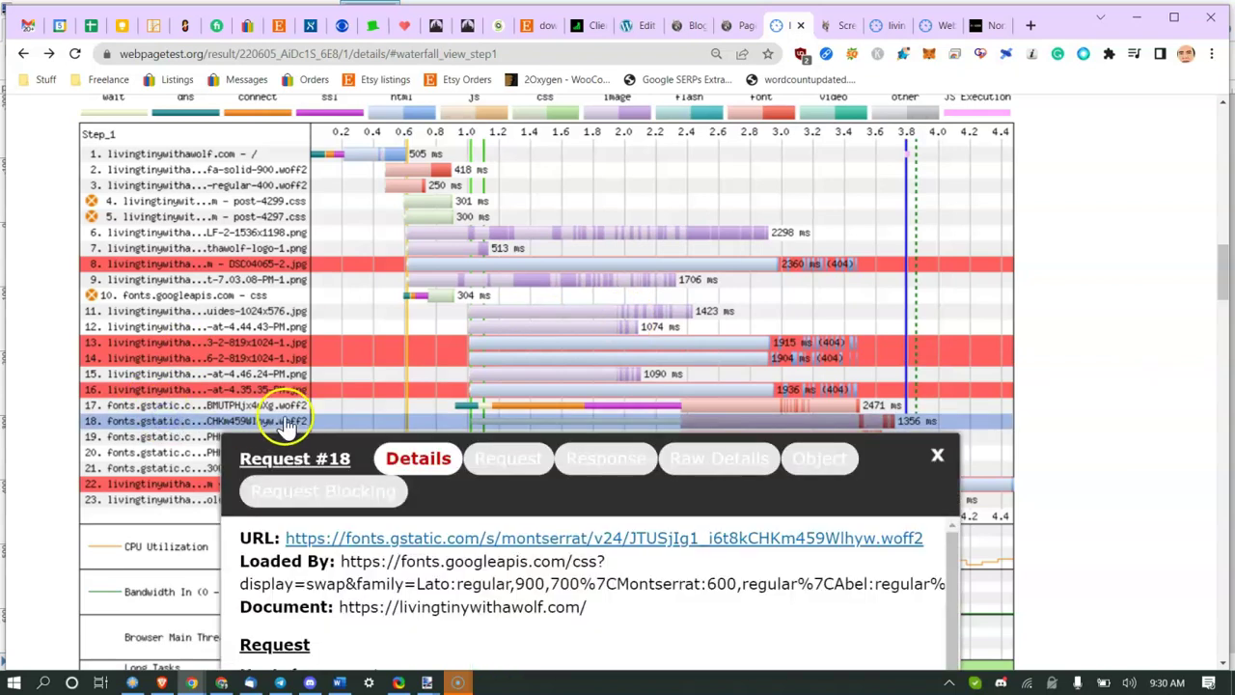
pyautogui.click(933, 450)
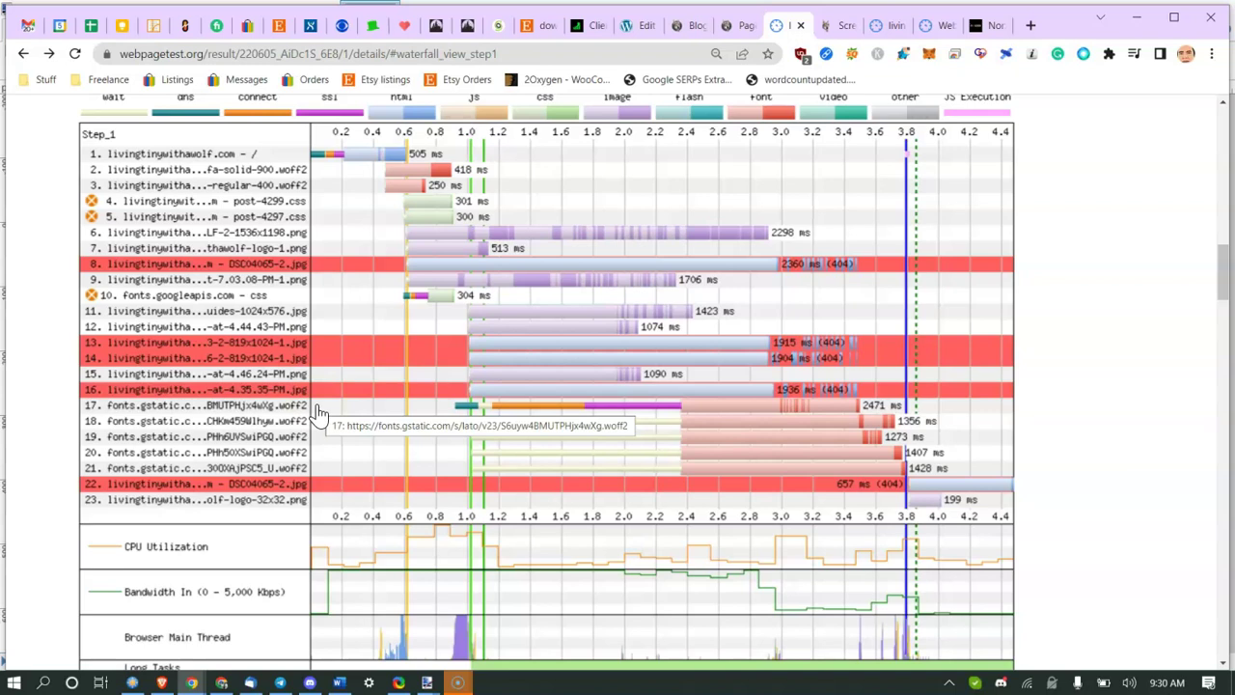
pyautogui.click(371, 237)
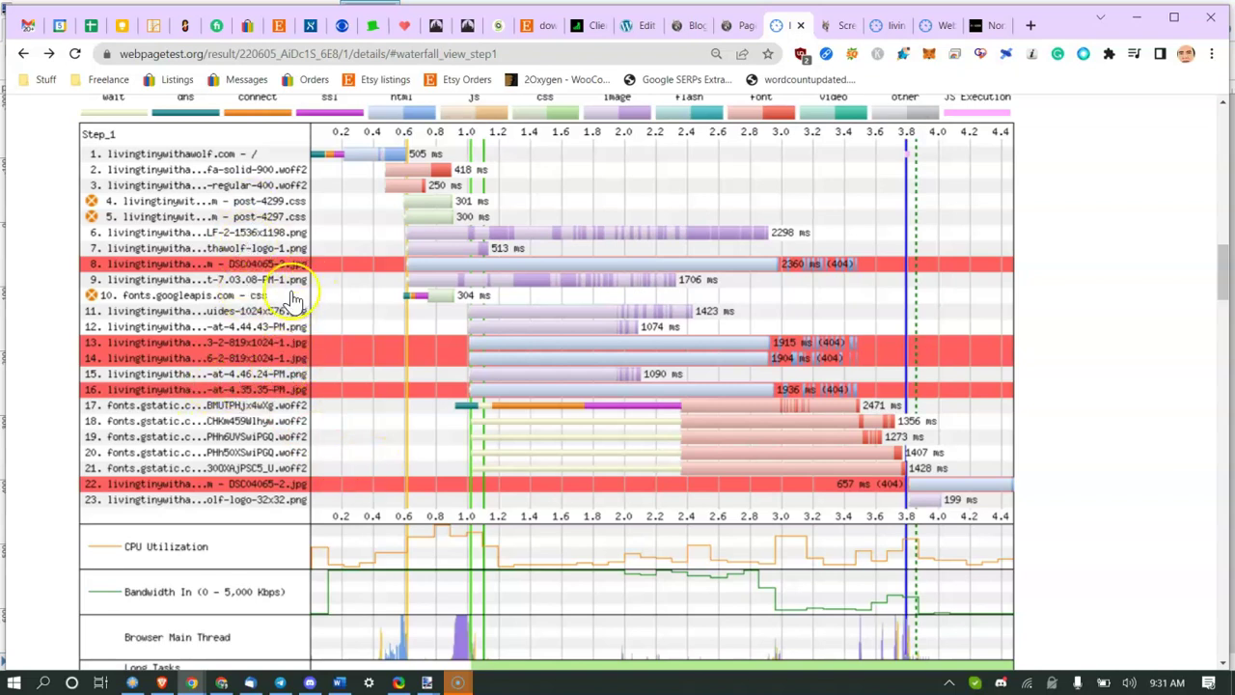
# - Step through the details of font requests 17, 18, 19 and 20 to compare their font URLs, and close the dialog
pyautogui.click(296, 406)
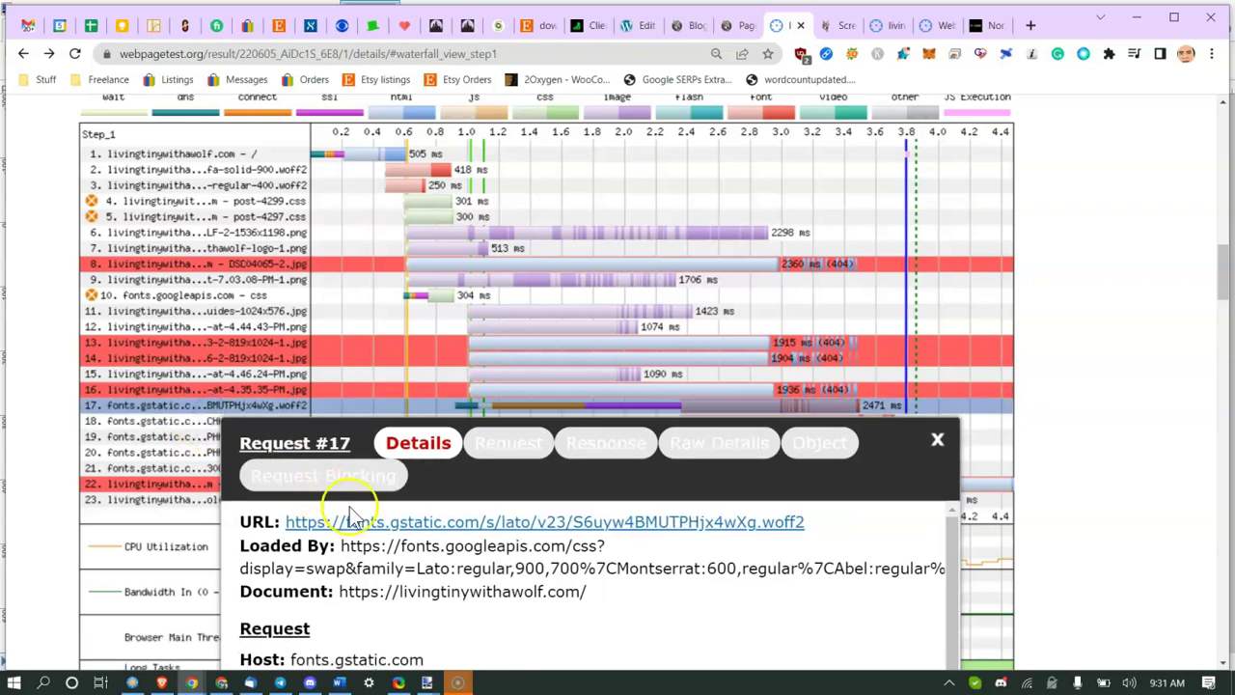
pyautogui.click(200, 423)
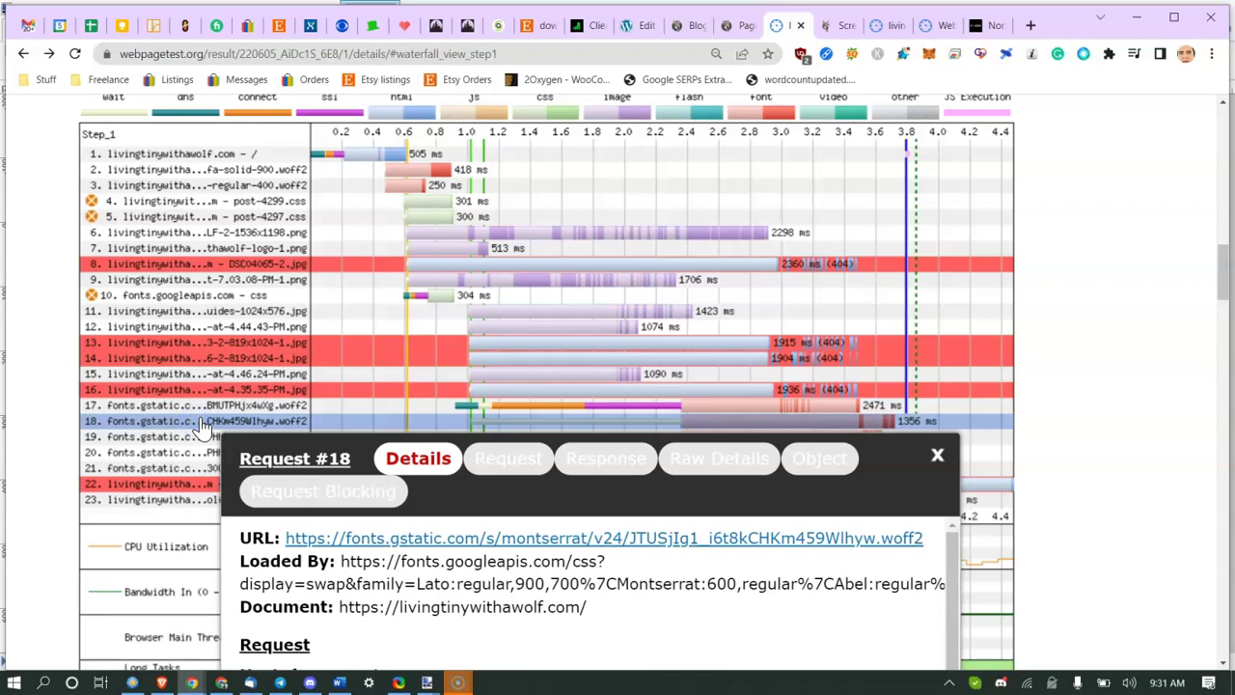
pyautogui.click(193, 437)
pyautogui.click(193, 452)
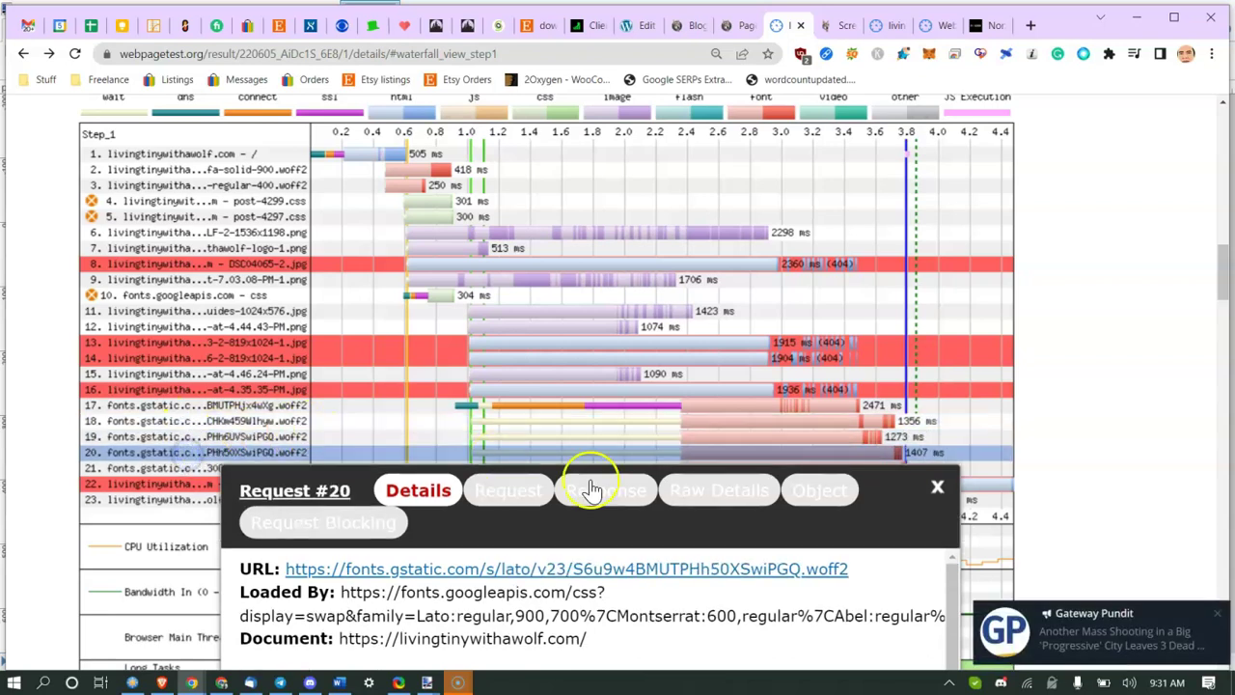
pyautogui.click(937, 488)
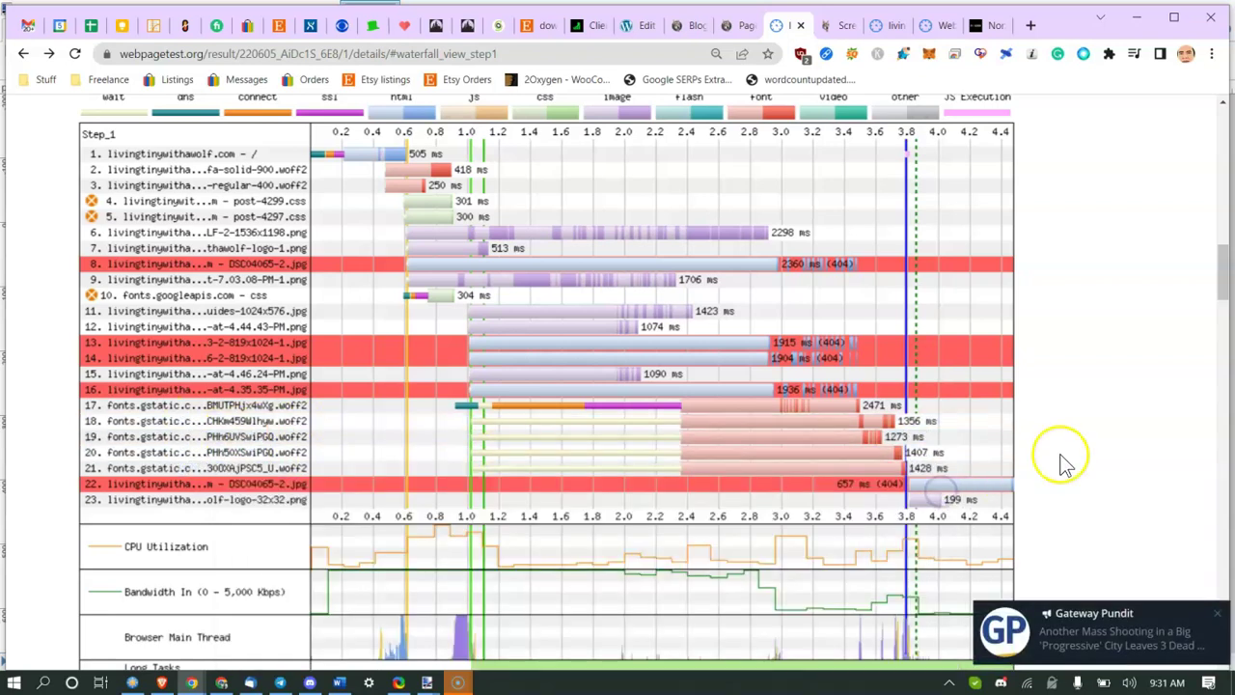